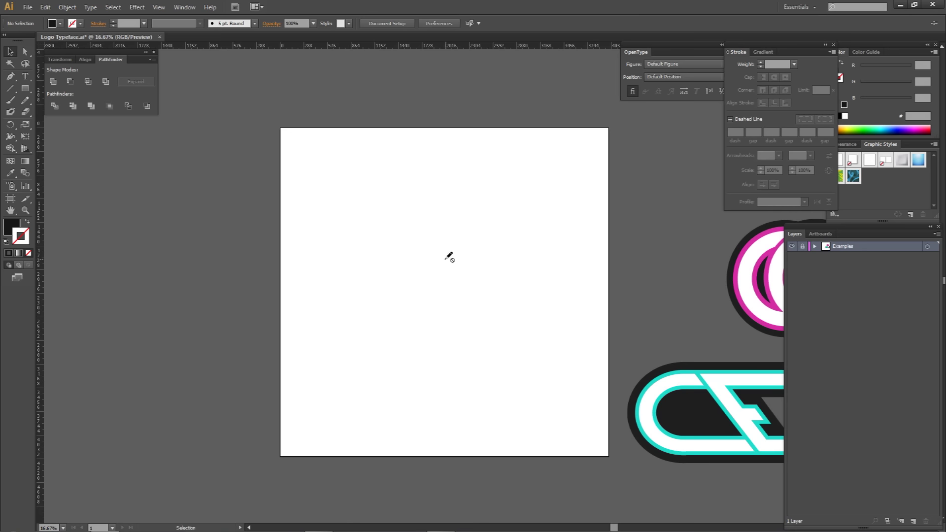
pyautogui.moveTo(652, 264); pyautogui.dragTo(403, 225)
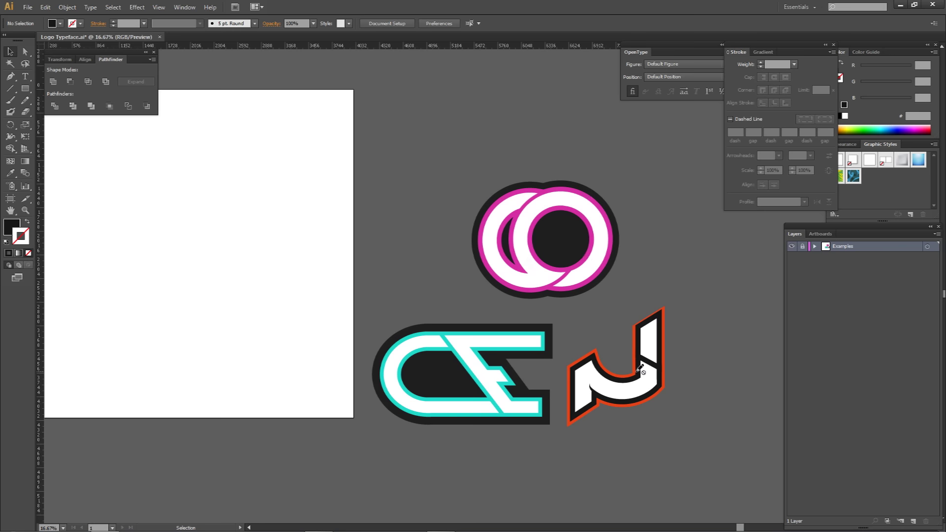
pyautogui.moveTo(302, 310); pyautogui.dragTo(524, 313)
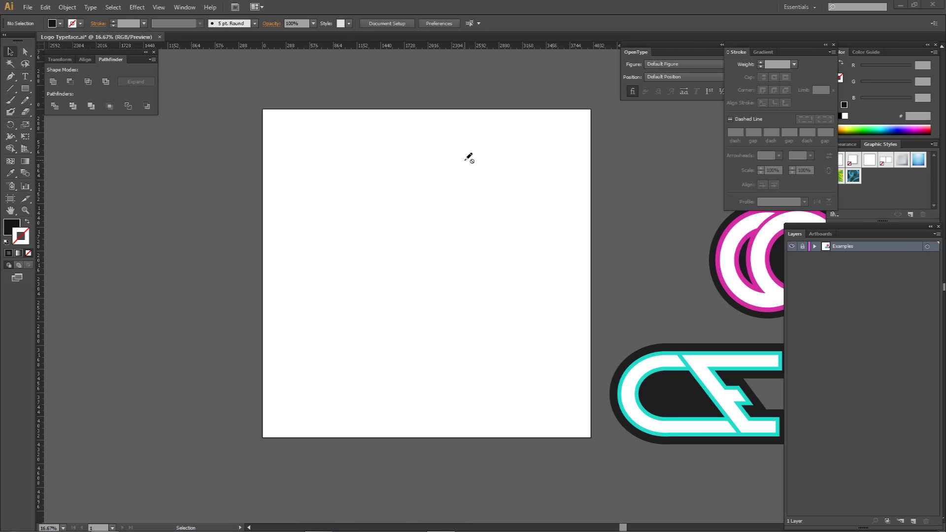
pyautogui.press('space')
pyautogui.moveTo(10, 148); pyautogui.dragTo(57, 147)
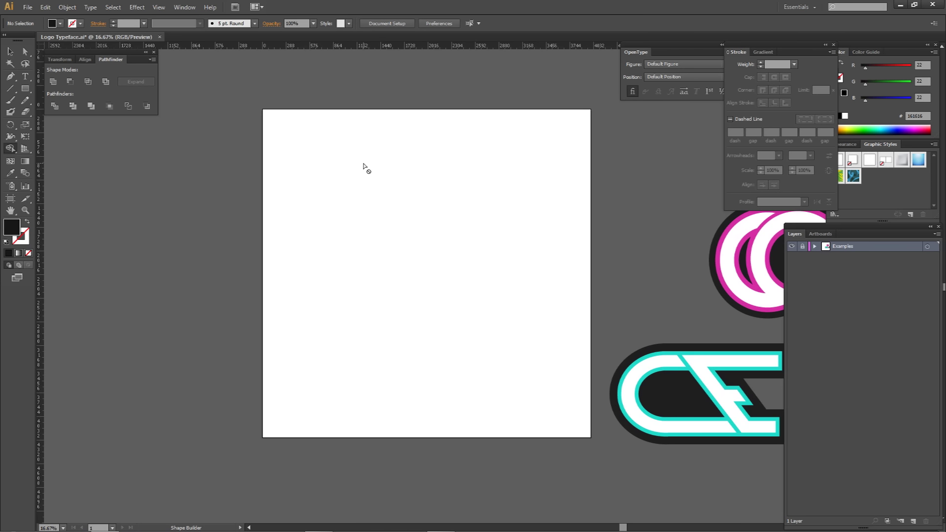
# Step: Add a new layer above the Examples layer
pyautogui.press('m')
pyautogui.click(913, 520)
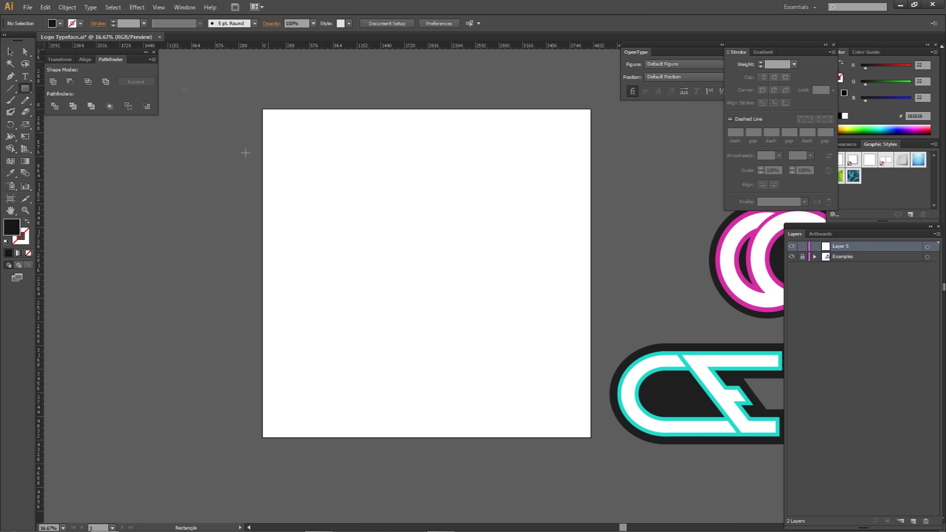
pyautogui.moveTo(365, 196); pyautogui.dragTo(489, 328)
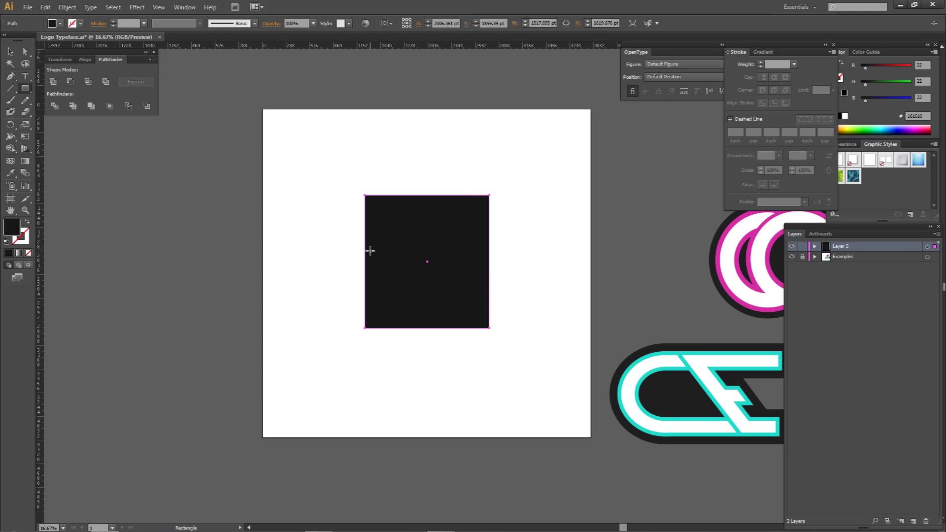
pyautogui.press('l')
pyautogui.press('Delete')
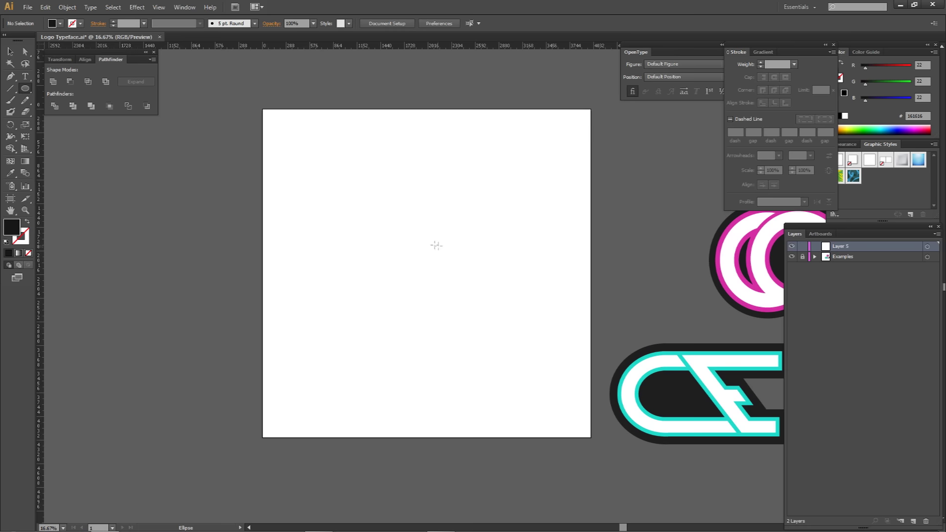
# Step: Draw a filled circle about 2316 pt in diameter on the new layer, within the artboard
pyautogui.moveTo(358, 160); pyautogui.dragTo(488, 350)
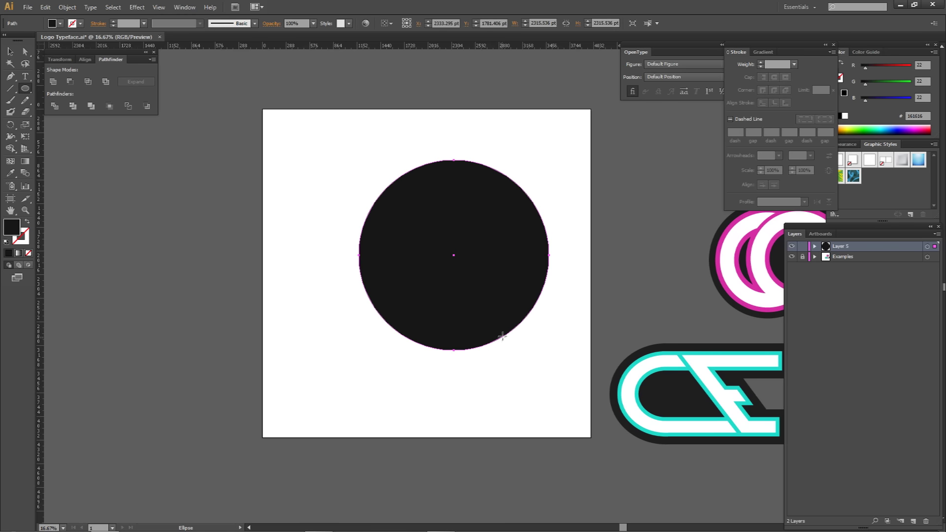
pyautogui.hotkey('ctrl', 'c')
pyautogui.hotkey('ctrl', 'f')
pyautogui.click(27, 244)
pyautogui.press('x')
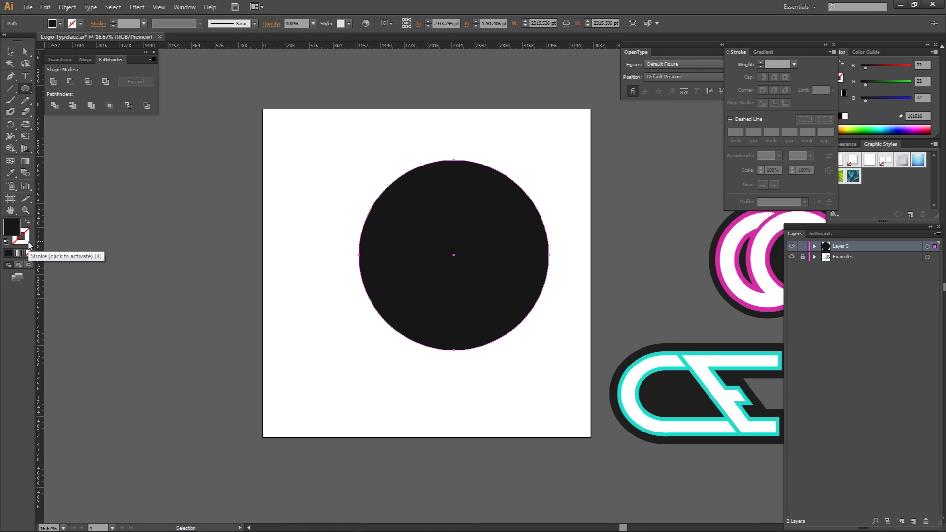
pyautogui.click(28, 244)
pyautogui.press('x')
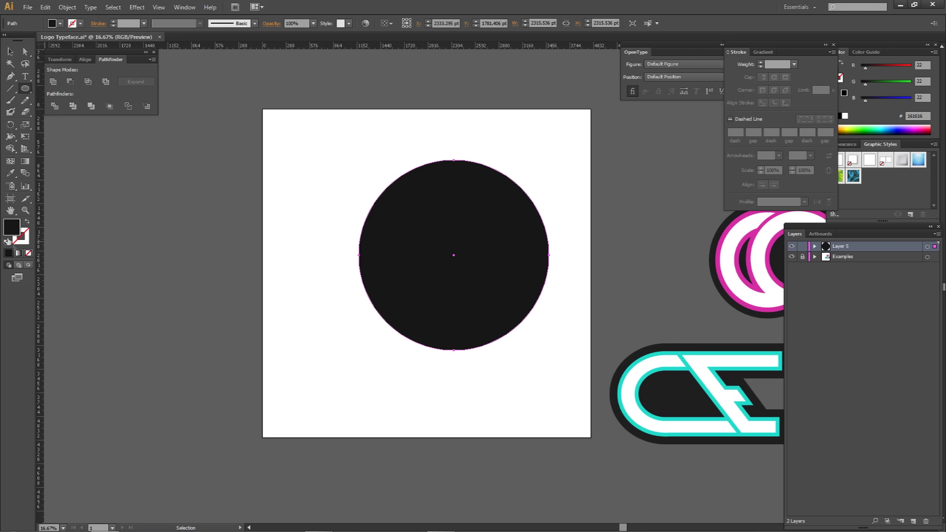
pyautogui.click(67, 7)
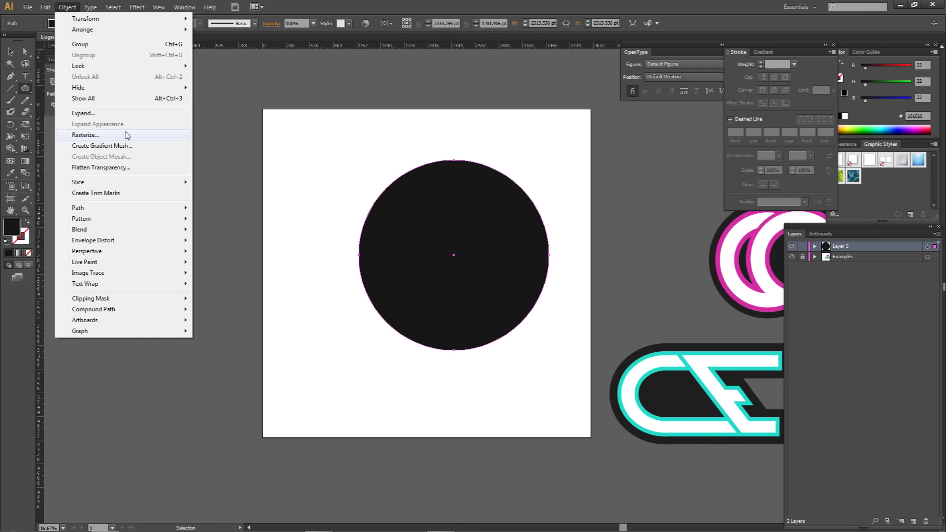
pyautogui.click(346, 186)
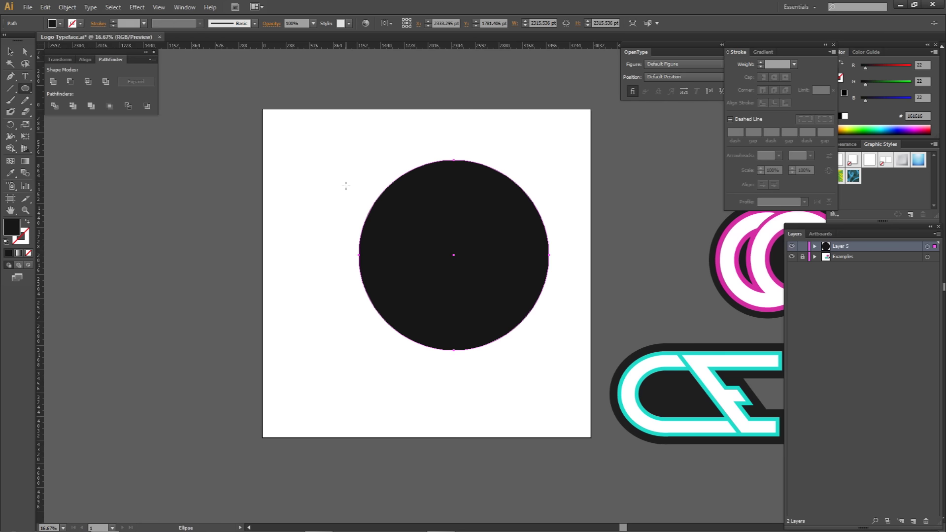
pyautogui.click(370, 192)
pyautogui.click(499, 295)
pyautogui.scroll(11, 373, 183)
pyautogui.scroll(-1, 700, 418)
pyautogui.scroll(-15, 700, 418)
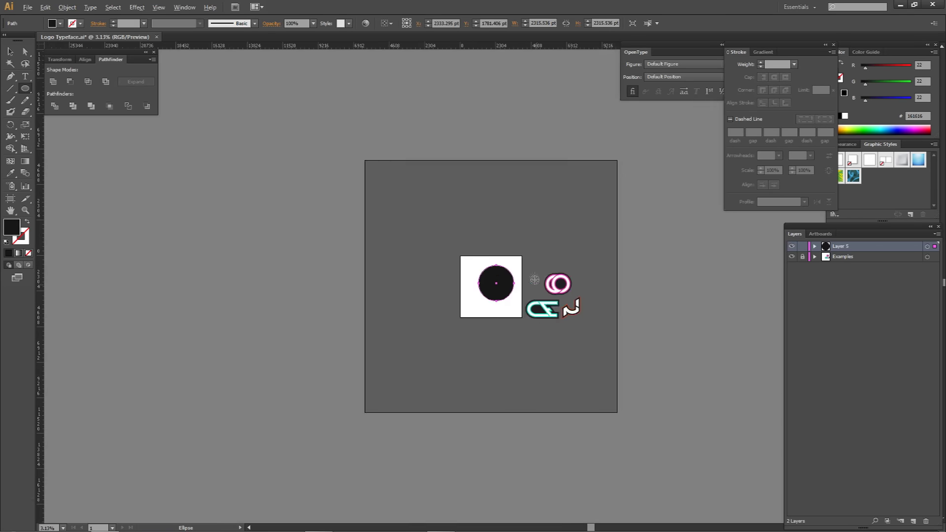
# Step: Move the black circle closer to the centre of the artboard
pyautogui.scroll(5, 495, 297)
pyautogui.scroll(2, 495, 297)
pyautogui.press('a')
pyautogui.moveTo(525, 234); pyautogui.dragTo(490, 256)
pyautogui.scroll(-1, 506, 250)
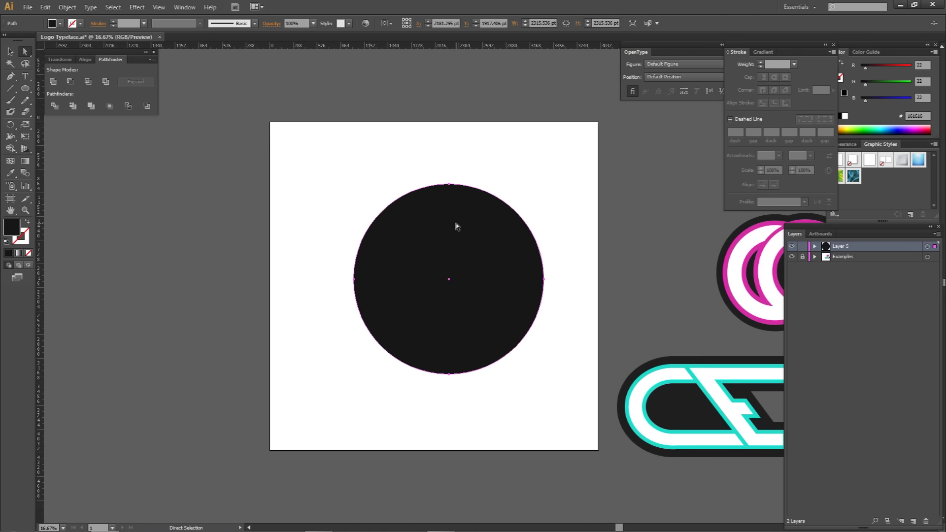
# Step: Remove the circle's fill and give it a solid #161616 stroke instead
pyautogui.click(28, 253)
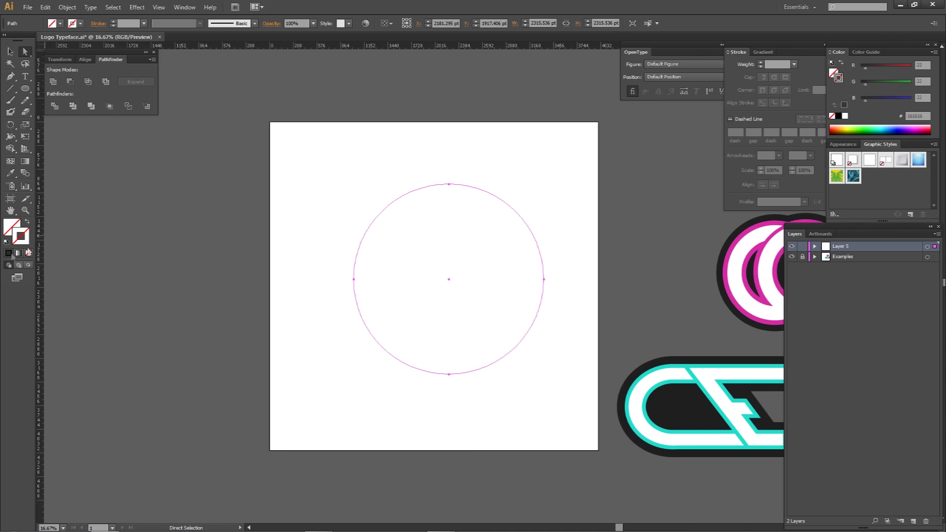
pyautogui.click(11, 255)
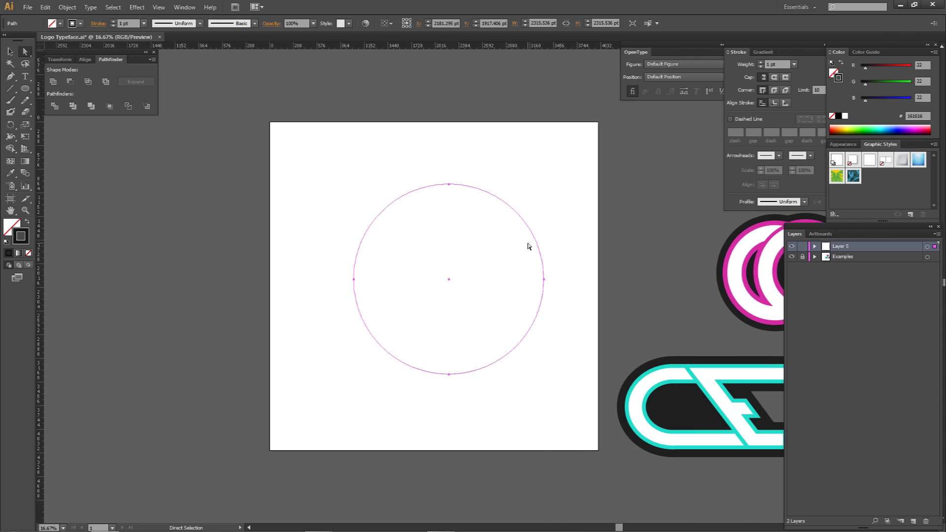
pyautogui.moveTo(593, 260); pyautogui.dragTo(457, 241)
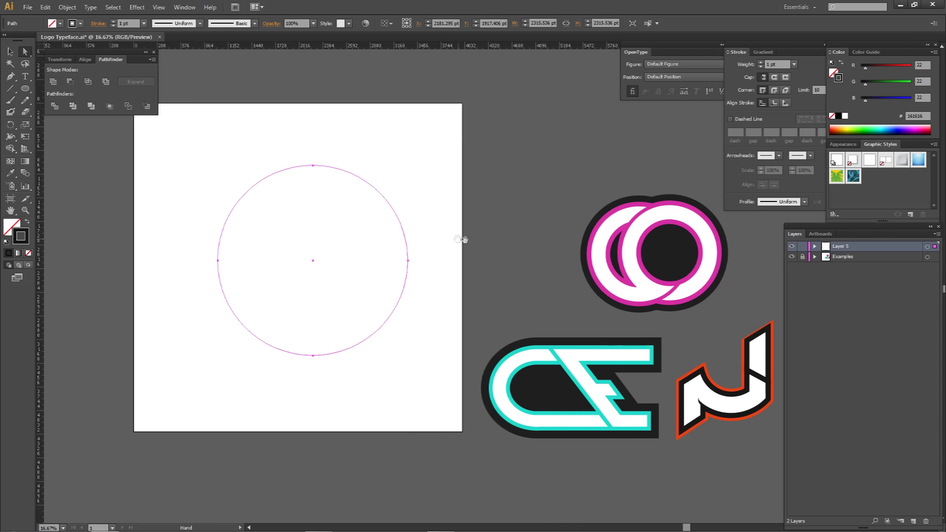
pyautogui.moveTo(347, 267); pyautogui.dragTo(485, 257)
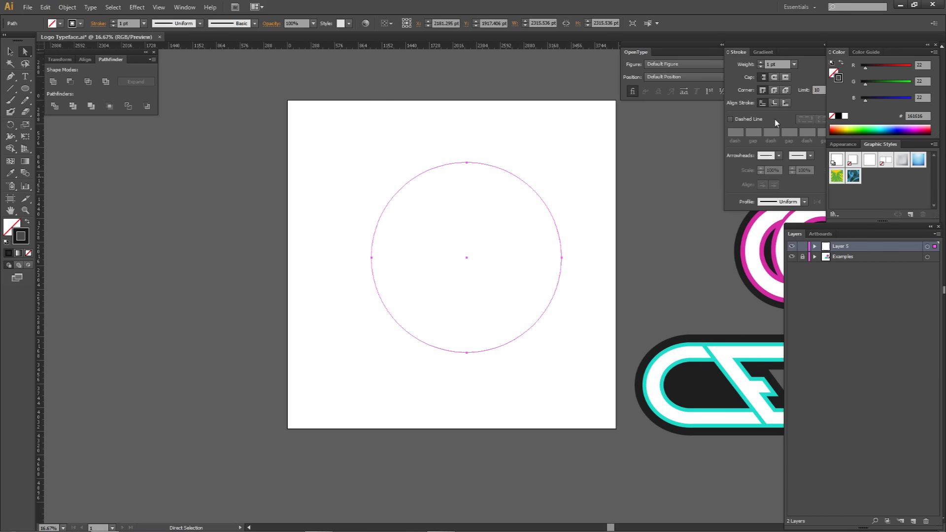
# Step: Align the circle's stroke to the inside and set its weight to 250 pt
pyautogui.click(778, 64)
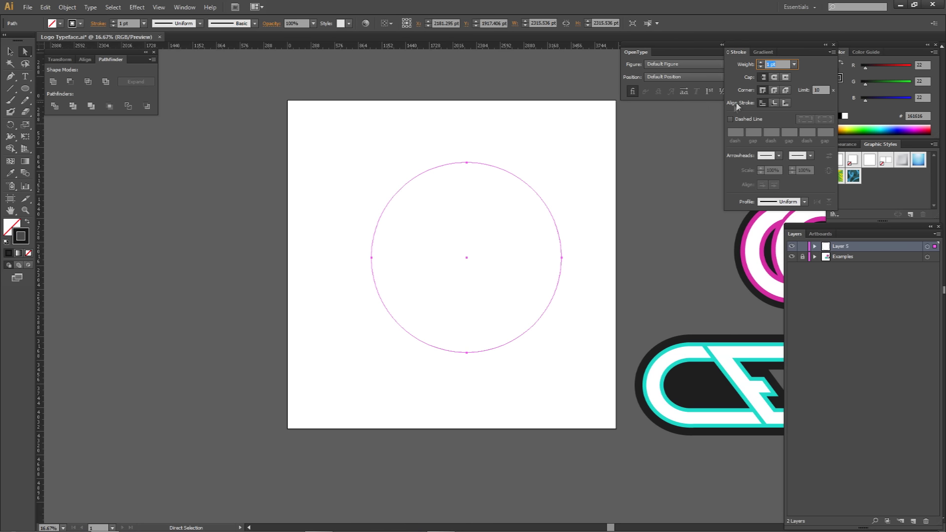
pyautogui.click(774, 103)
pyautogui.click(777, 65)
pyautogui.write('0')
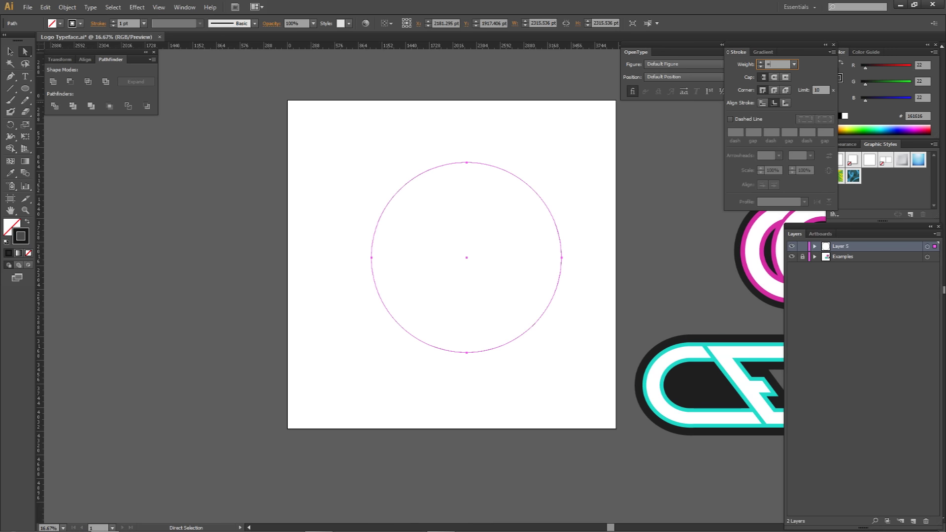
pyautogui.write('50')
pyautogui.press('Return')
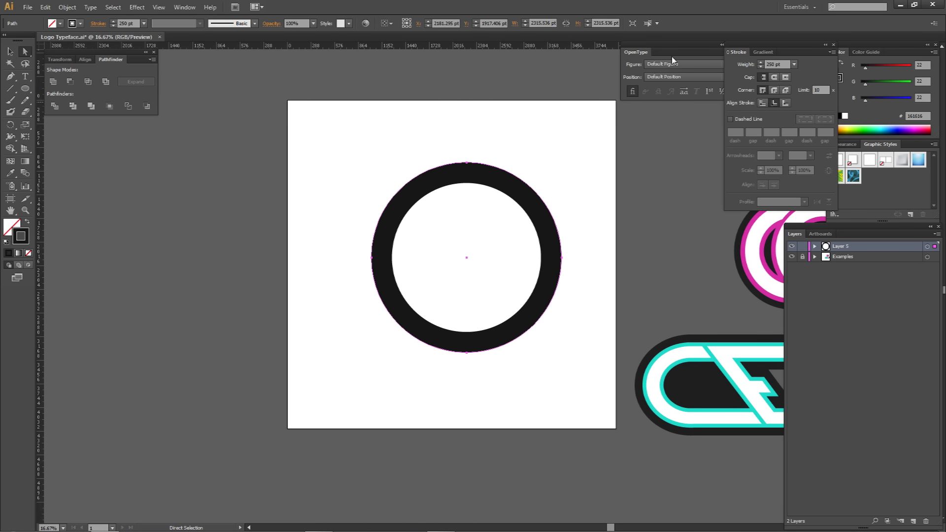
# Step: Scale the ring down proportionally, keep it near the middle of the artboard, and deselect it
pyautogui.click(595, 156)
pyautogui.moveTo(529, 200); pyautogui.dragTo(524, 211)
pyautogui.moveTo(556, 173); pyautogui.dragTo(516, 215)
pyautogui.moveTo(492, 247); pyautogui.dragTo(510, 224)
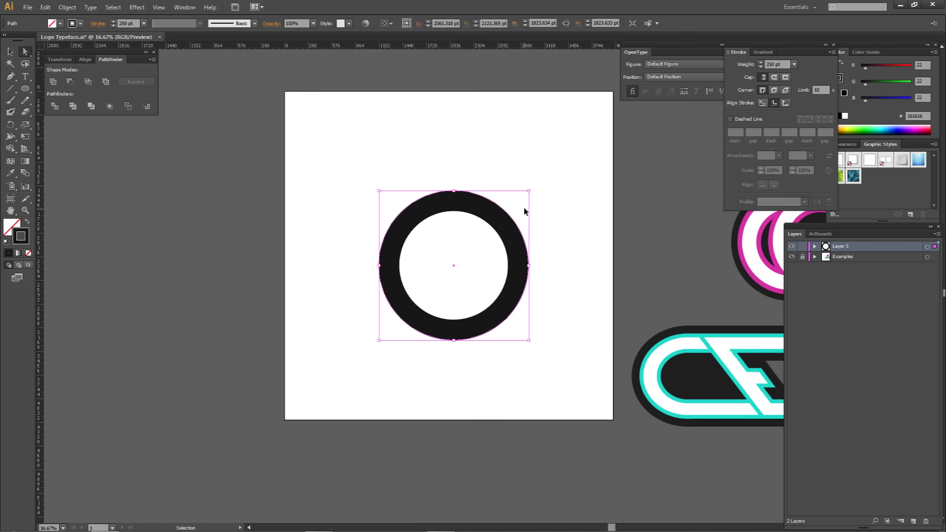
pyautogui.moveTo(528, 191); pyautogui.dragTo(487, 235)
pyautogui.press('a')
pyautogui.click(509, 219)
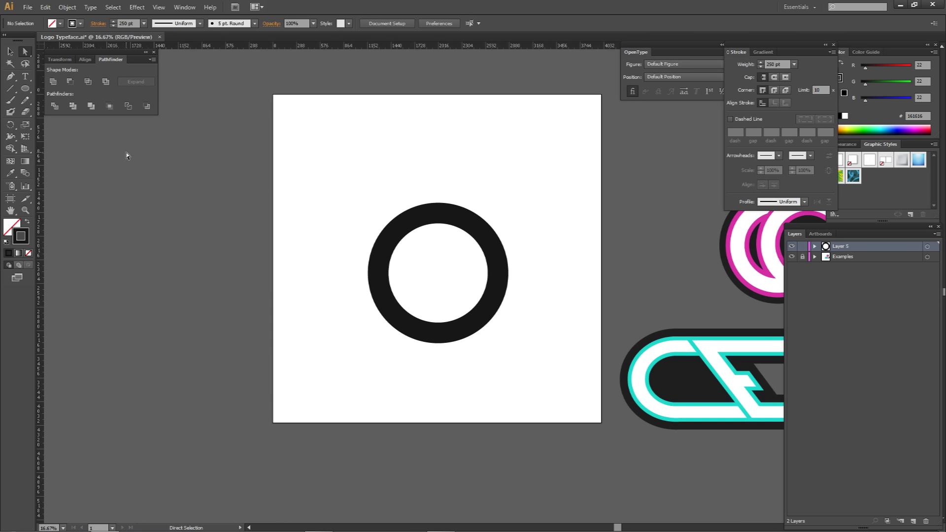
# Step: Draw a rectangle about 1194 × 1140 pt over the ring's upper-left quarter, with a #161616 fill and no stroke
pyautogui.hotkey('shift', 'm')
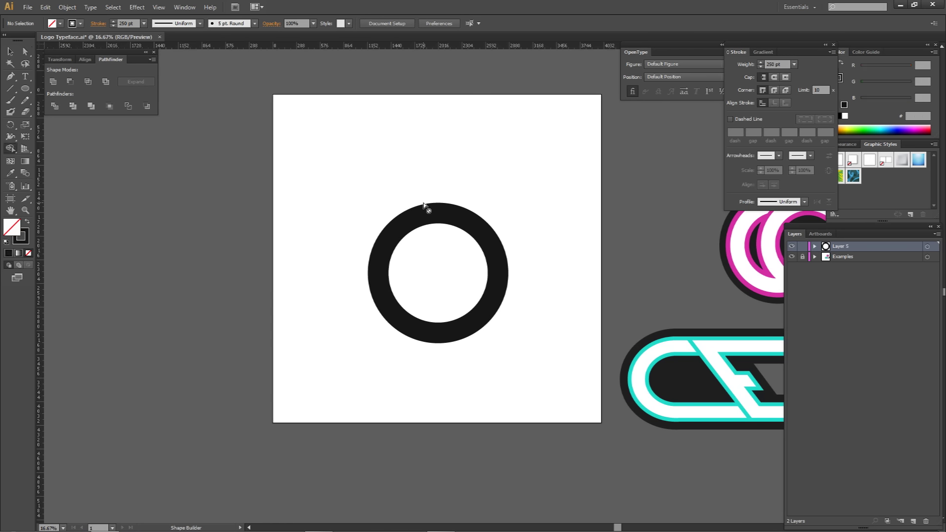
pyautogui.press('p')
pyautogui.press('m')
pyautogui.moveTo(341, 178); pyautogui.dragTo(439, 270)
pyautogui.press('a')
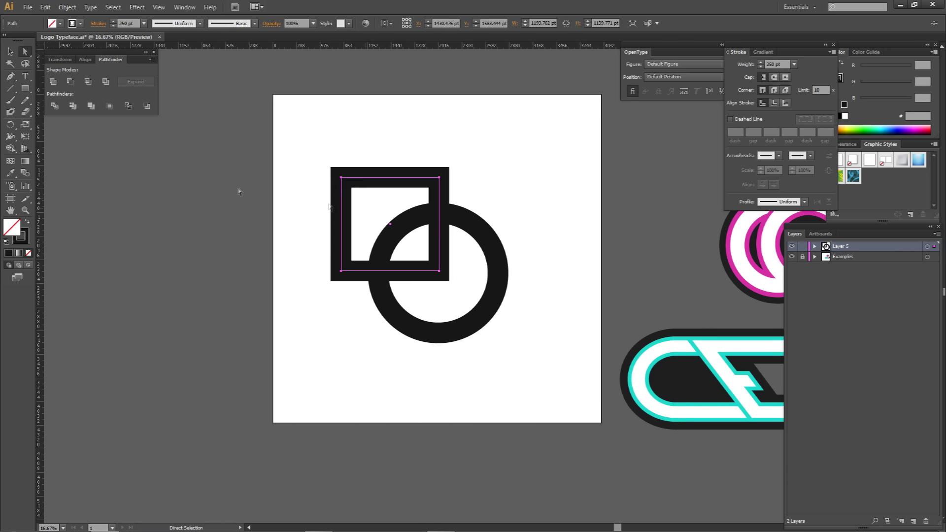
pyautogui.click(28, 253)
pyautogui.click(9, 253)
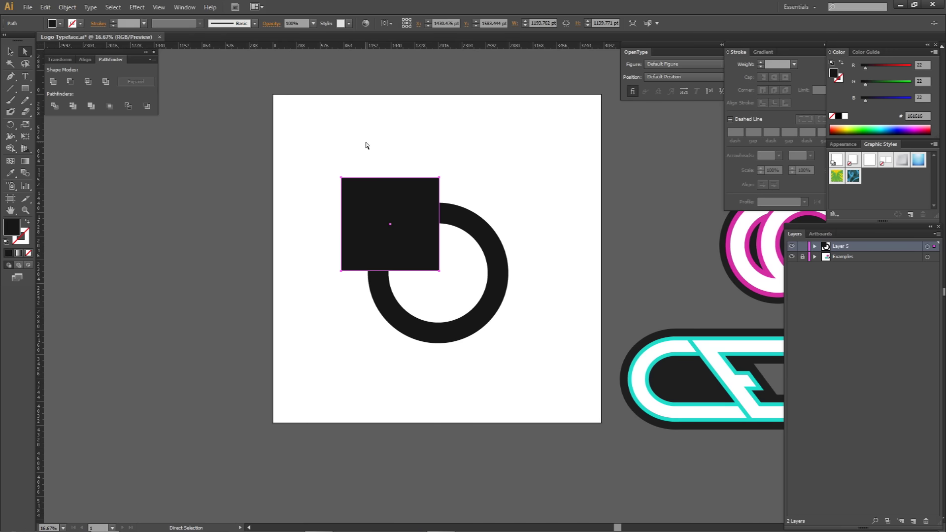
pyautogui.click(365, 143)
pyautogui.scroll(1, 398, 203)
pyautogui.moveTo(449, 227); pyautogui.dragTo(390, 212)
pyautogui.click(338, 183)
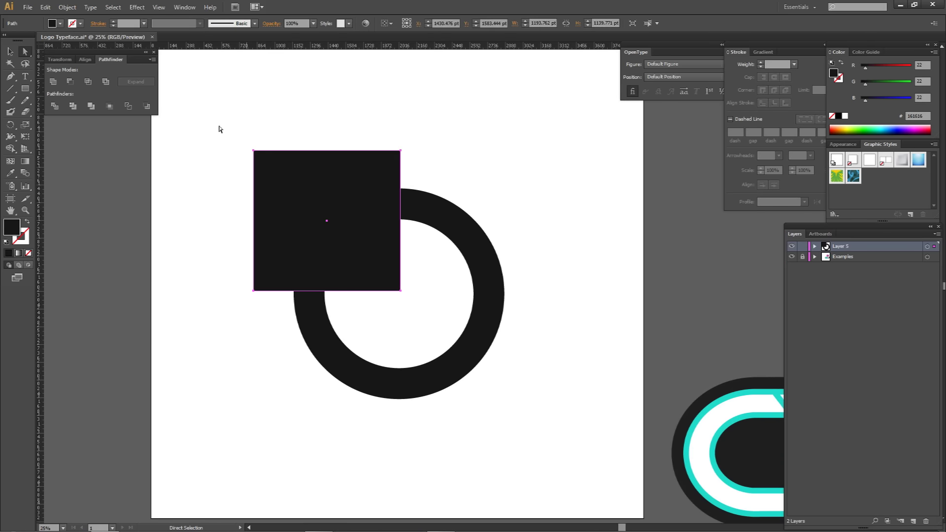
pyautogui.click(26, 55)
pyautogui.click(57, 53)
pyautogui.keyDown('shift'); pyautogui.click(424, 204); pyautogui.keyUp('shift')
pyautogui.moveTo(602, 102)
pyautogui.mouseDown()
pyautogui.moveTo(429, 281)
pyautogui.moveTo(231, 394)
pyautogui.mouseUp()
pyautogui.moveTo(561, 116); pyautogui.dragTo(284, 337)
pyautogui.press('v')
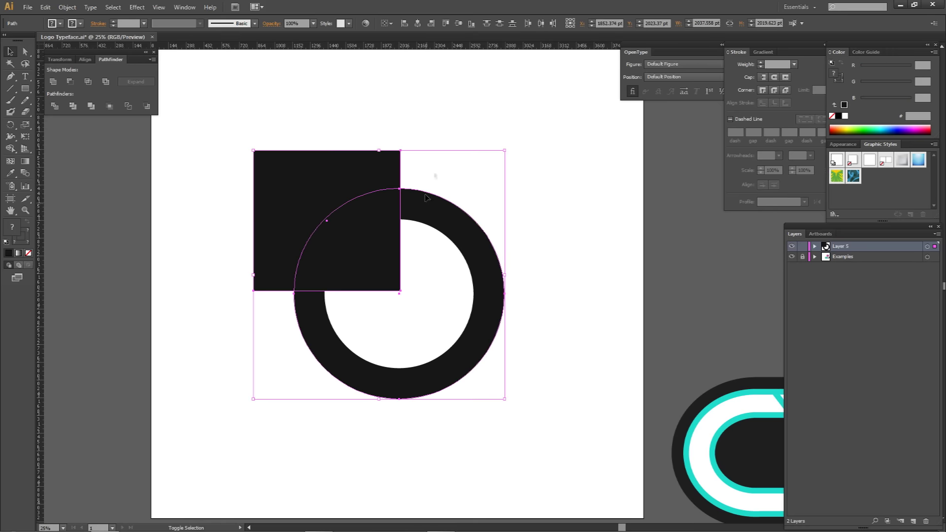
pyautogui.click(566, 184)
pyautogui.press('a')
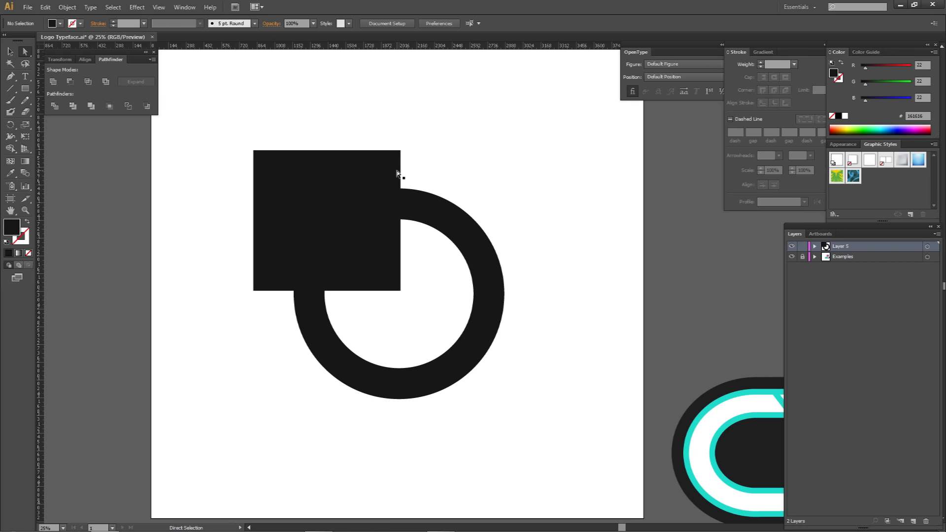
# Step: Try to cut the rectangle's overlap out of the unexpanded stroked ring with the Shape Builder tool
pyautogui.hotkey('ctrl', 'a')
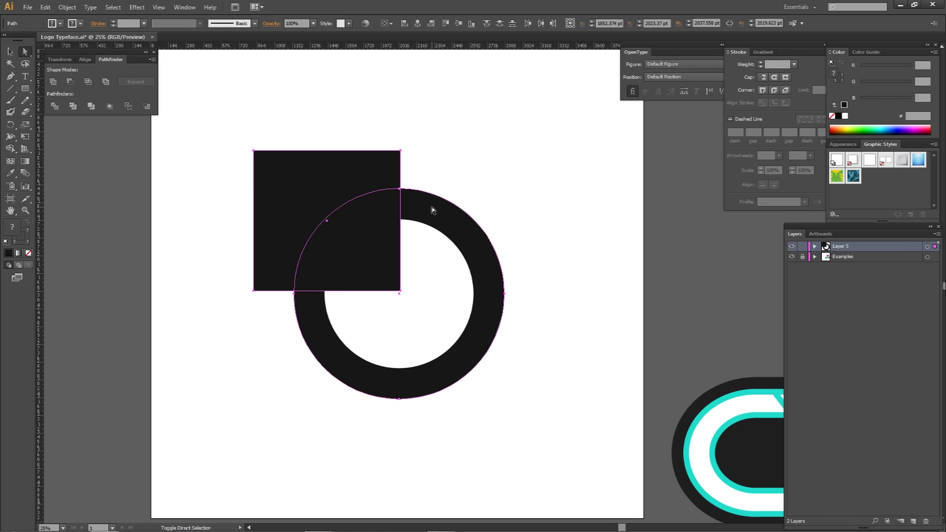
pyautogui.hotkey('shift', 'm')
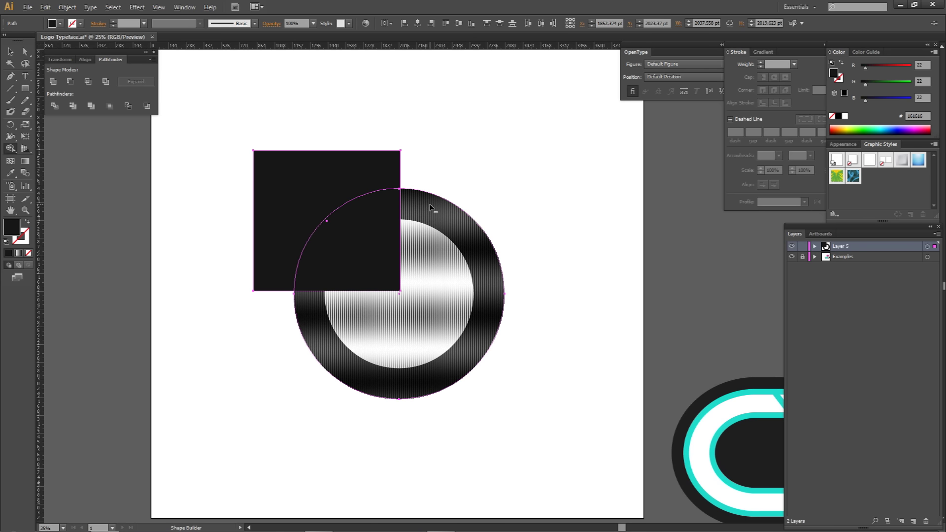
pyautogui.press('alt')
pyautogui.press('space')
pyautogui.scroll(2, 279, 289)
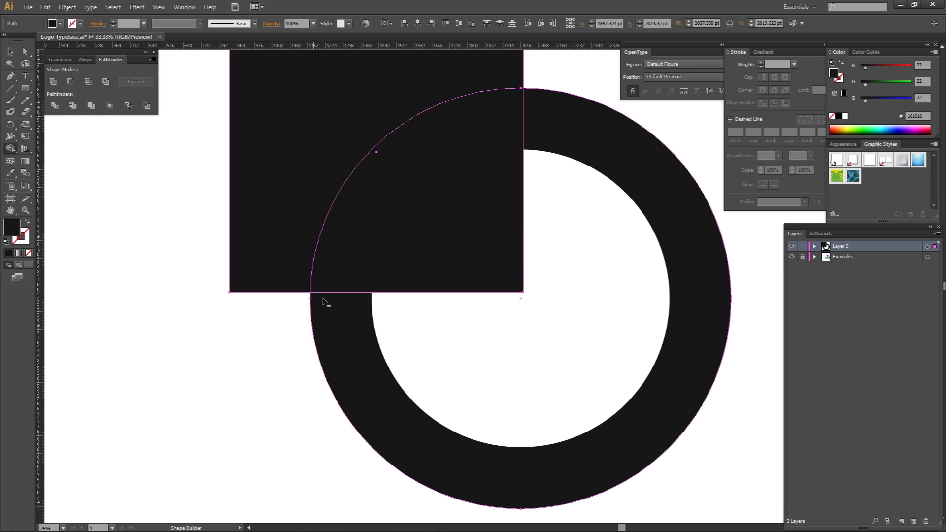
pyautogui.click(315, 298)
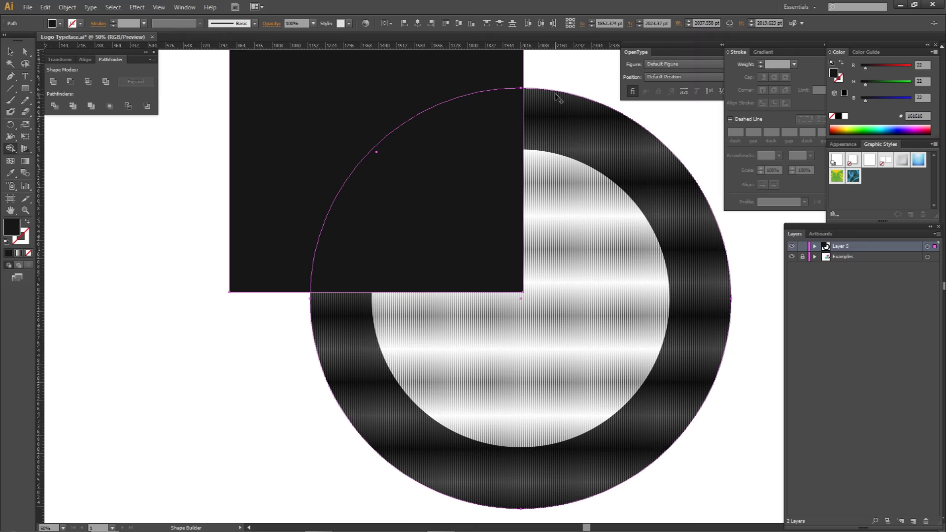
pyautogui.moveTo(424, 109); pyautogui.dragTo(416, 184)
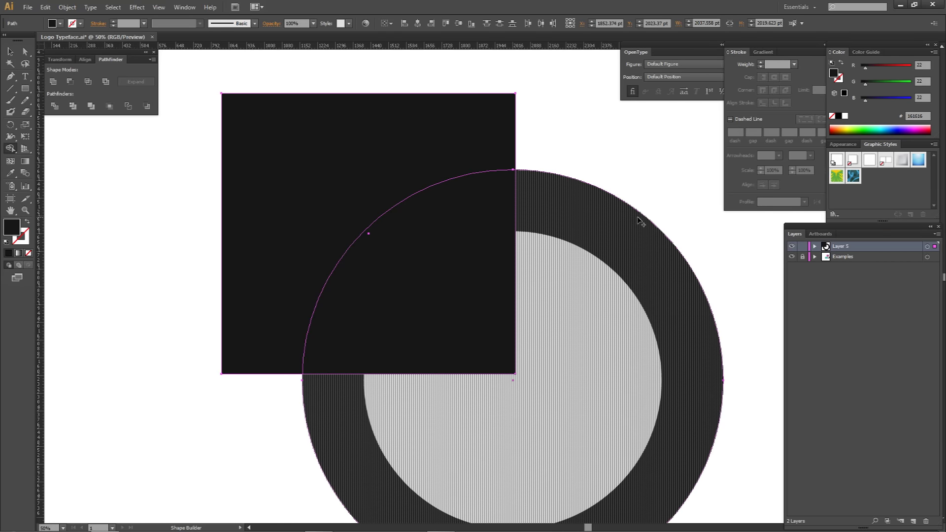
pyautogui.click(67, 7)
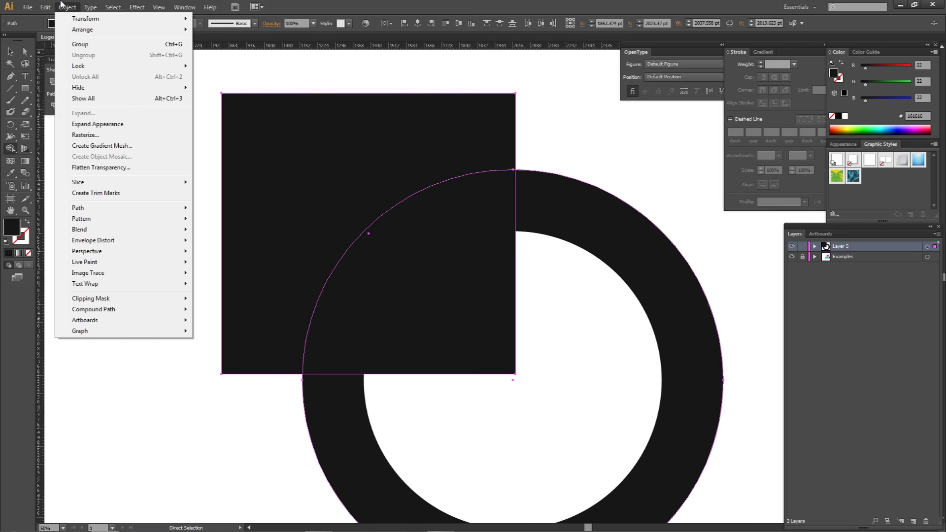
pyautogui.click(608, 179)
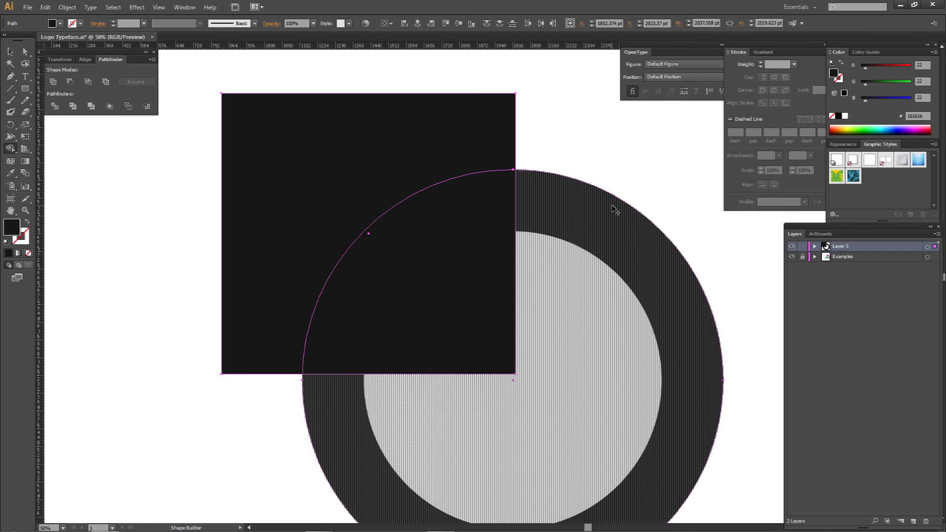
pyautogui.moveTo(442, 231)
pyautogui.mouseDown()
pyautogui.moveTo(525, 186)
pyautogui.moveTo(570, 222)
pyautogui.mouseUp()
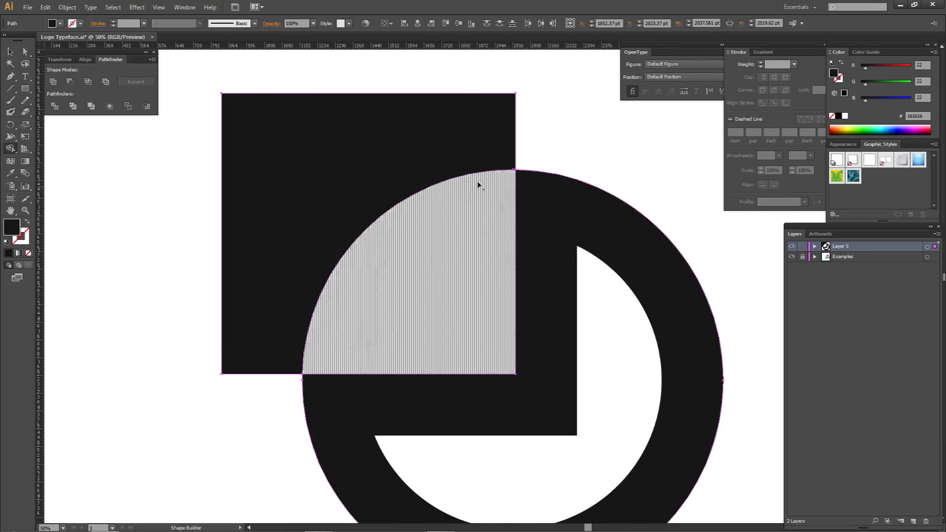
pyautogui.keyDown('alt'); pyautogui.click(477, 187); pyautogui.keyUp('alt')
# Step: Undo the Shape Builder cut on the ring and rectangle
pyautogui.press('a')
pyautogui.click(430, 276)
pyautogui.click(369, 173)
pyautogui.moveTo(425, 292); pyautogui.dragTo(392, 203)
pyautogui.click(426, 309)
pyautogui.hotkey('shift', 'x')
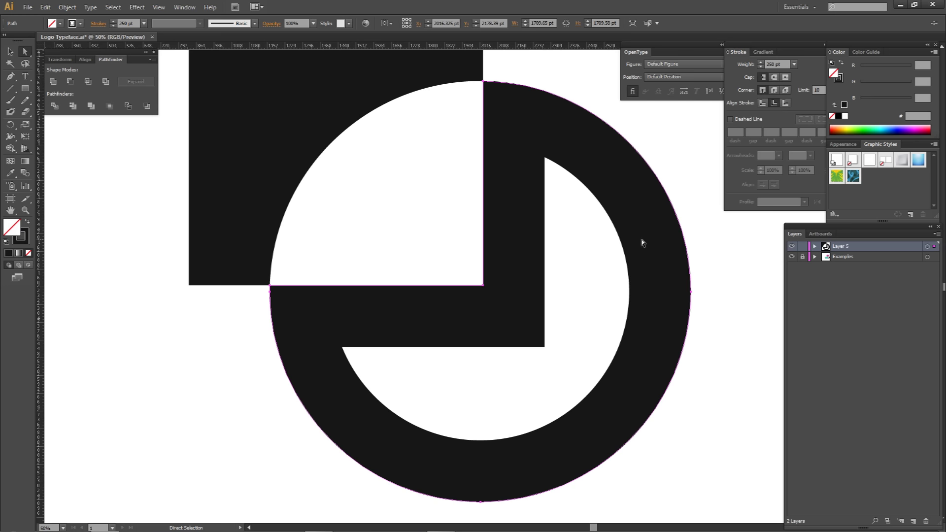
pyautogui.hotkey('ctrl', 'z')
pyautogui.hotkey('ctrl', 'z')
pyautogui.scroll(-1, 438, 173)
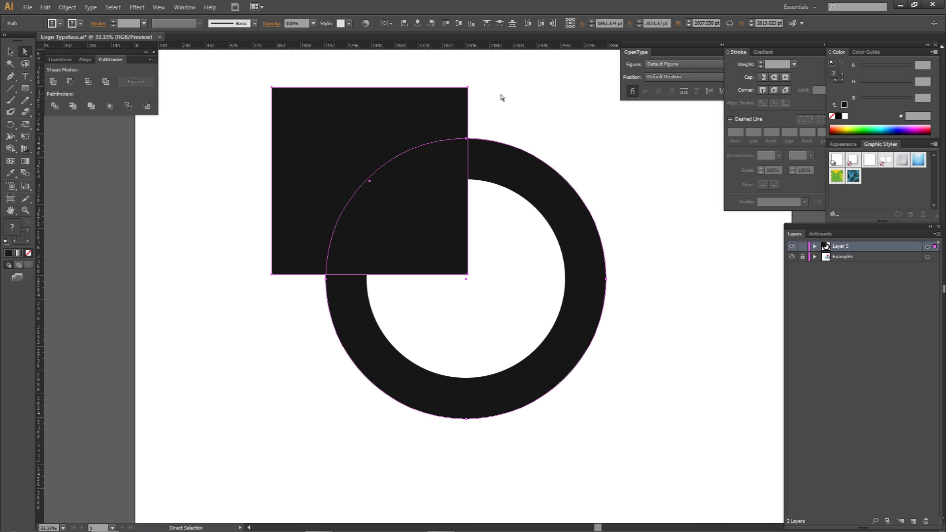
# Step: Delete the rectangle that overlaps the ring
pyautogui.click(500, 95)
pyautogui.click(398, 117)
pyautogui.press('Delete')
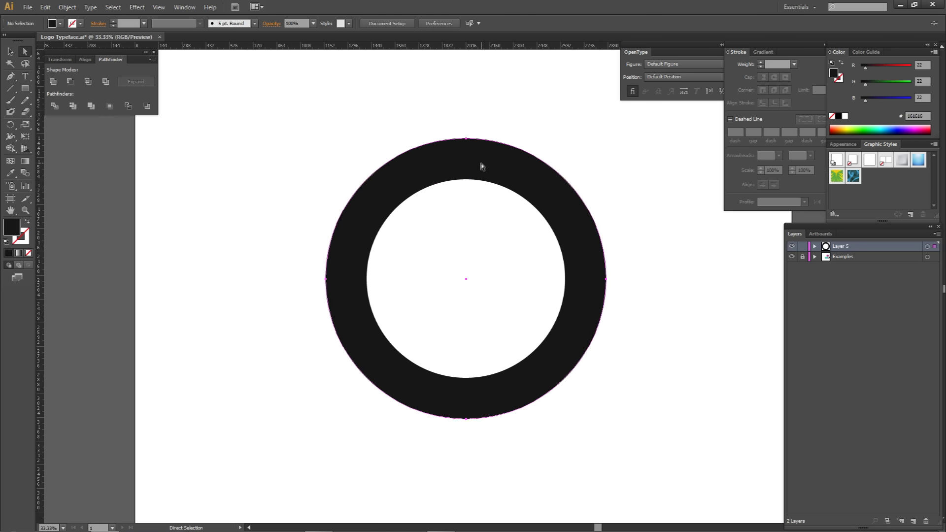
# Step: Expand the appearance of the ring so its stroke becomes a filled shape
pyautogui.click(481, 163)
pyautogui.click(67, 7)
pyautogui.click(81, 127)
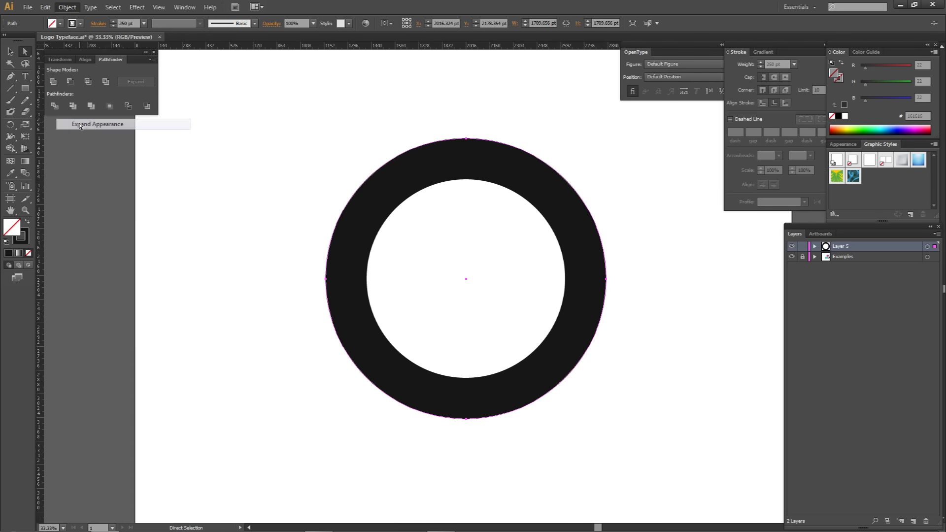
# Step: Draw a nearly square rectangle over the expanded ring's upper-left part and select it together with the ring
pyautogui.press('m')
pyautogui.moveTo(285, 116); pyautogui.dragTo(435, 263)
pyautogui.press('a')
pyautogui.click(466, 202)
pyautogui.click(466, 167)
pyautogui.keyDown('shift'); pyautogui.click(382, 141); pyautogui.keyUp('shift')
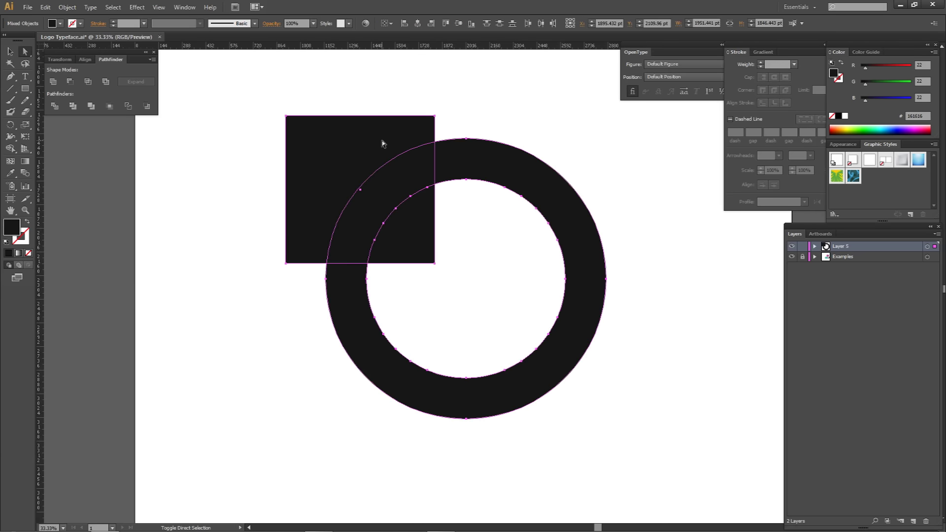
# Step: Remove the rectangle and the ring section beneath it with the Shape Builder tool, leaving an open ring
pyautogui.hotkey('shift', 'm')
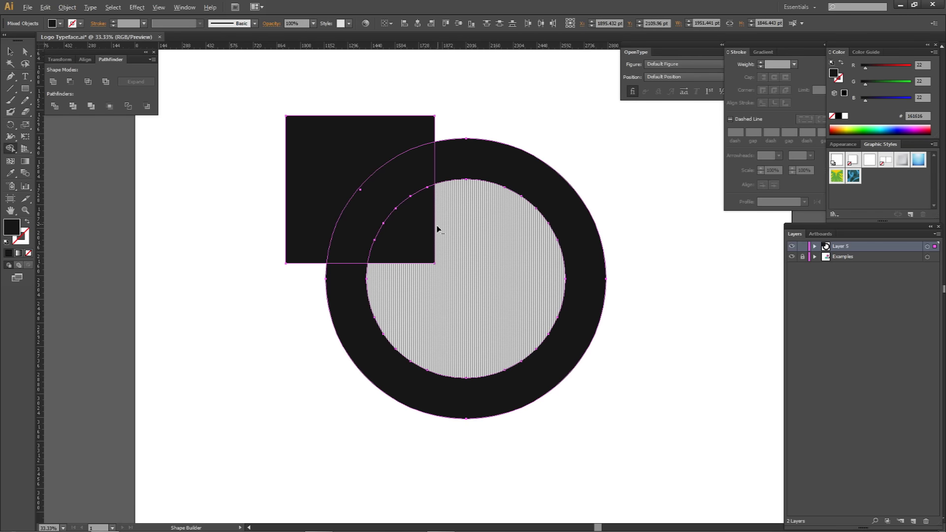
pyautogui.keyDown('alt'); pyautogui.click(376, 201); pyautogui.keyUp('alt')
pyautogui.keyDown('alt'); pyautogui.click(406, 223); pyautogui.keyUp('alt')
pyautogui.keyDown('alt'); pyautogui.click(329, 166); pyautogui.keyUp('alt')
pyautogui.press('a')
pyautogui.click(430, 216)
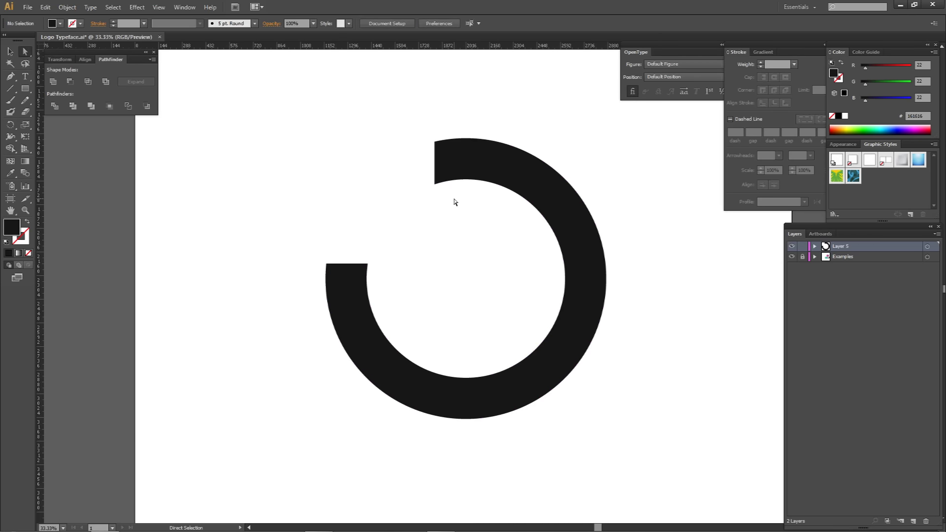
pyautogui.click(465, 166)
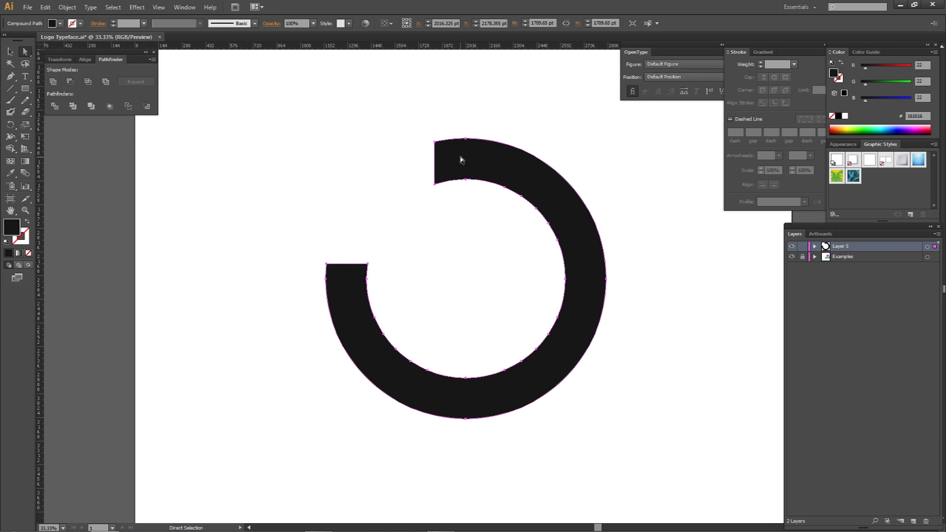
# Step: Undo the Shape Builder removals, delete the rectangle over the expanded ring and deselect
pyautogui.hotkey('ctrl', 'z')
pyautogui.hotkey('ctrl', 'z')
pyautogui.hotkey('ctrl', 'z')
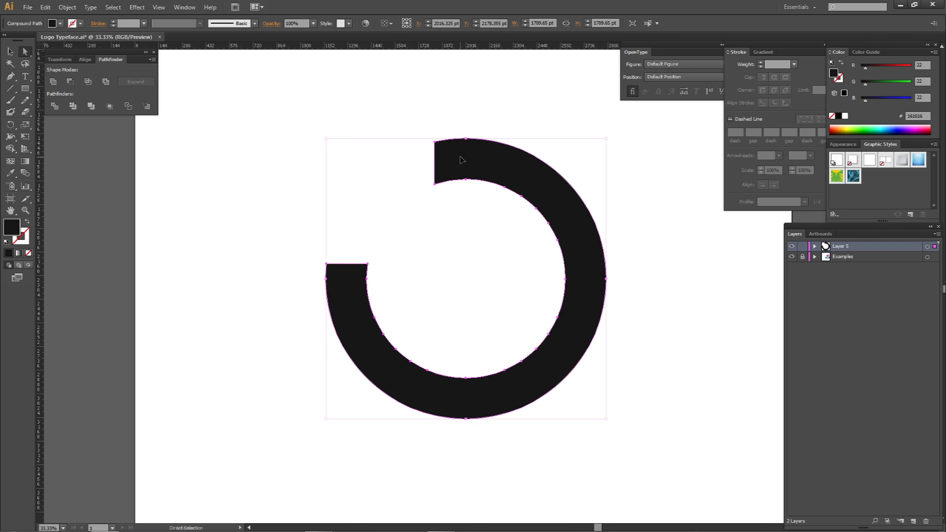
pyautogui.click(429, 73)
pyautogui.click(407, 129)
pyautogui.press('Delete')
pyautogui.click(469, 141)
pyautogui.click(545, 132)
# Step: Duplicate the ring horizontally to the right, overlapping the original, with the copy centred at about X 2448 pt
pyautogui.scroll(-1, 540, 153)
pyautogui.moveTo(572, 200); pyautogui.dragTo(496, 203)
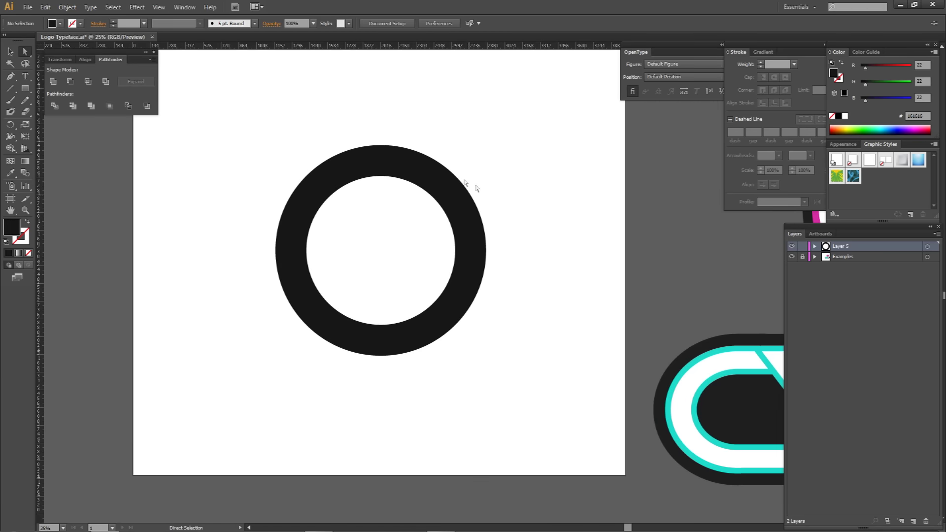
pyautogui.keyDown('alt'); pyautogui.click(462, 221); pyautogui.keyUp('alt')
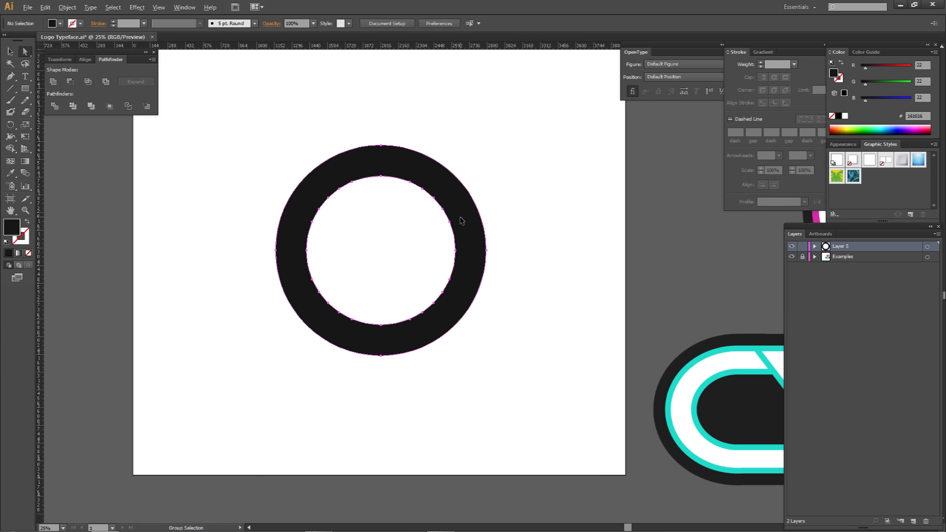
pyautogui.moveTo(462, 221); pyautogui.dragTo(515, 221)
# Step: Compare with the interlocking-circles example and move the duplicate ring slightly further right to about X 2492 pt
pyautogui.moveTo(397, 239); pyautogui.dragTo(220, 220)
pyautogui.moveTo(637, 212); pyautogui.dragTo(580, 221)
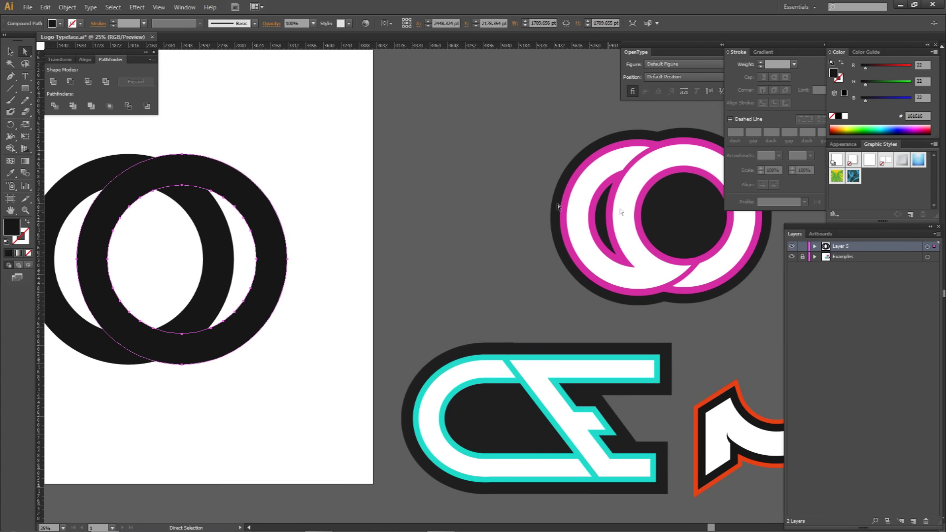
pyautogui.hscroll(-10, 429, 228)
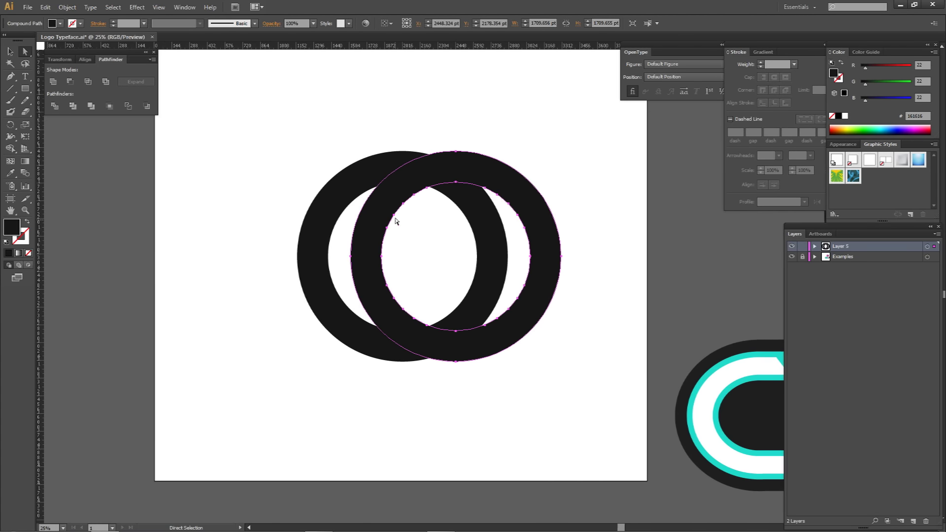
pyautogui.click(419, 229)
pyautogui.moveTo(374, 235); pyautogui.dragTo(379, 231)
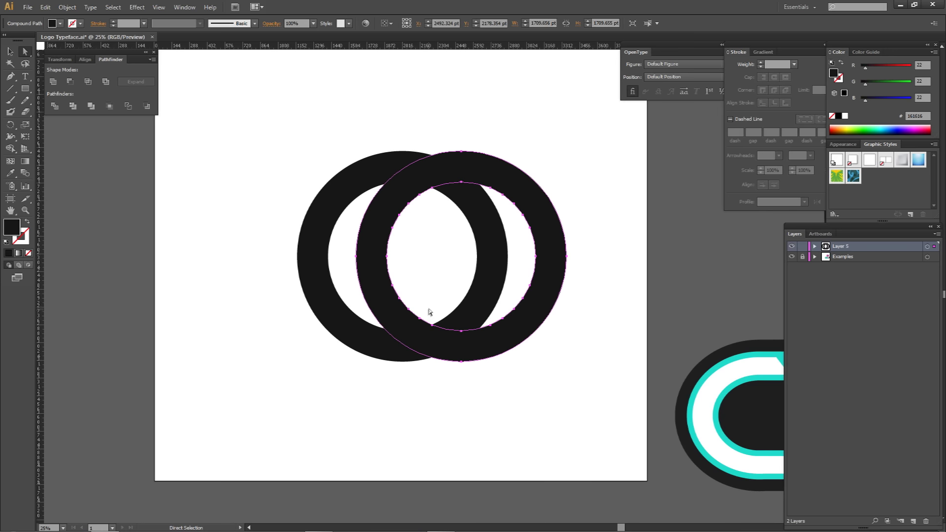
pyautogui.click(451, 250)
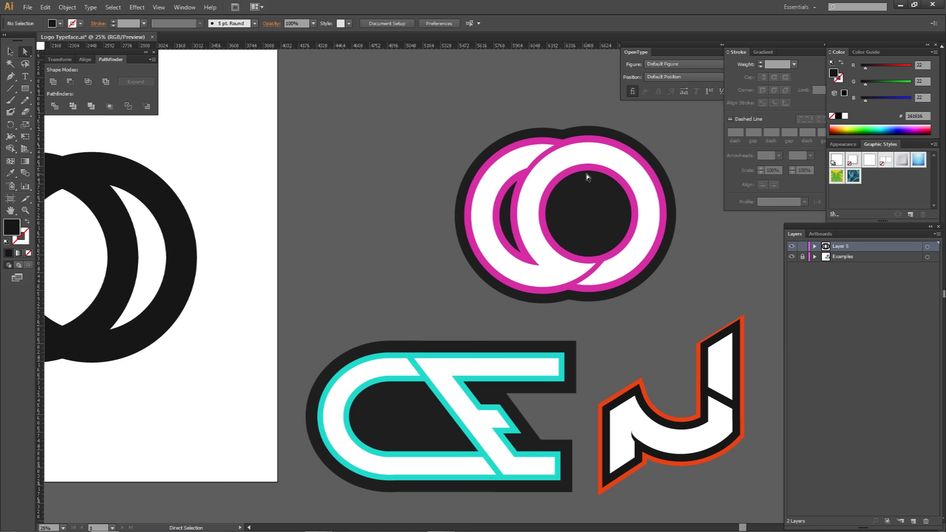
# Step: Duplicate the right ring's compound path in place within Layer 5, keeping the lower copy locked and hidden
pyautogui.press('space')
pyautogui.moveTo(312, 186); pyautogui.dragTo(507, 163)
pyautogui.moveTo(295, 163); pyautogui.dragTo(399, 186)
pyautogui.click(413, 160)
pyautogui.press('space')
pyautogui.moveTo(414, 150); pyautogui.dragTo(467, 163)
pyautogui.click(815, 247)
pyautogui.click(858, 257)
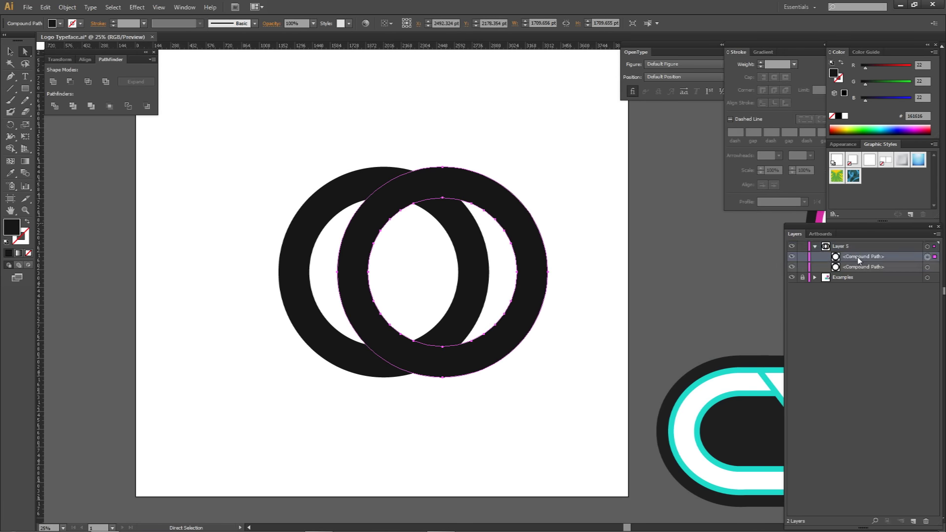
pyautogui.moveTo(859, 257); pyautogui.dragTo(914, 522)
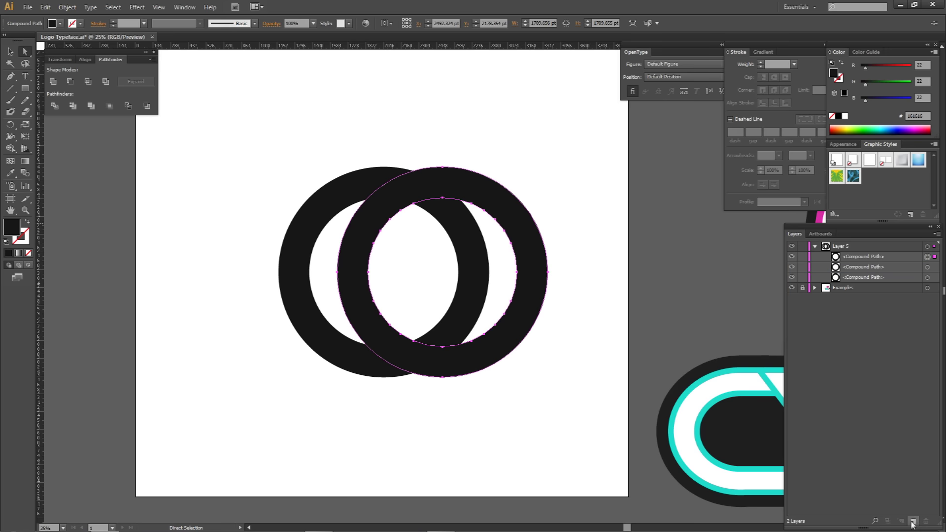
pyautogui.hotkey('ctrl', 'z')
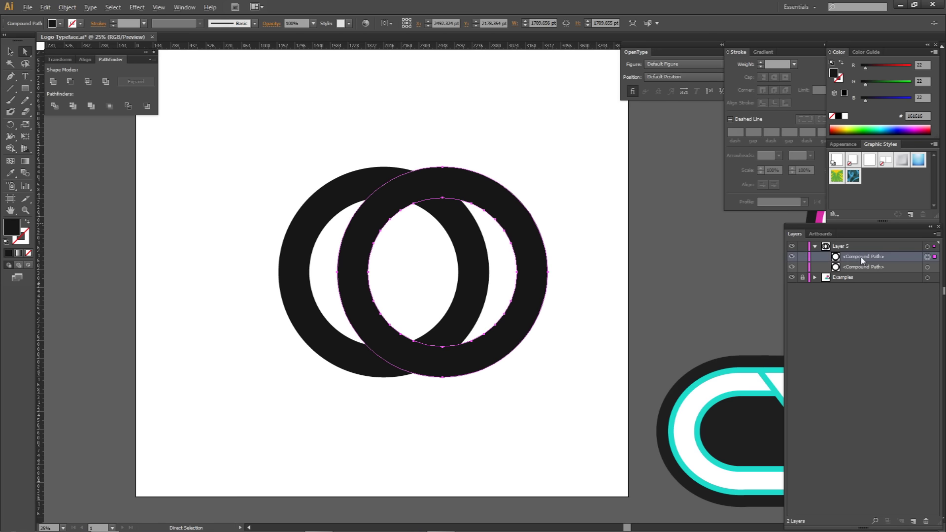
pyautogui.keyDown('alt'); pyautogui.moveTo(861, 257); pyautogui.dragTo(852, 260); pyautogui.keyUp('alt')
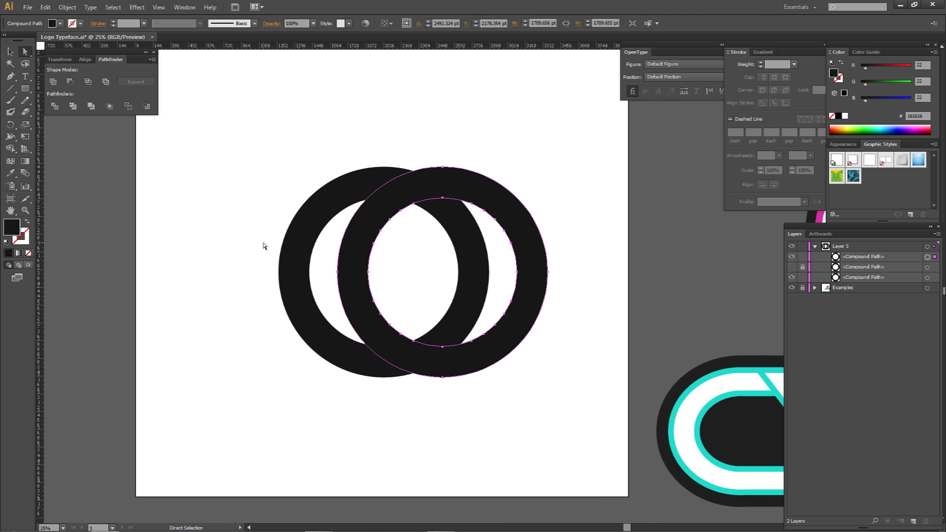
# Step: Give the topmost ring copy no fill and a #161616 stroke aligned to the outside, 55 pt wide
pyautogui.click(28, 253)
pyautogui.click(9, 253)
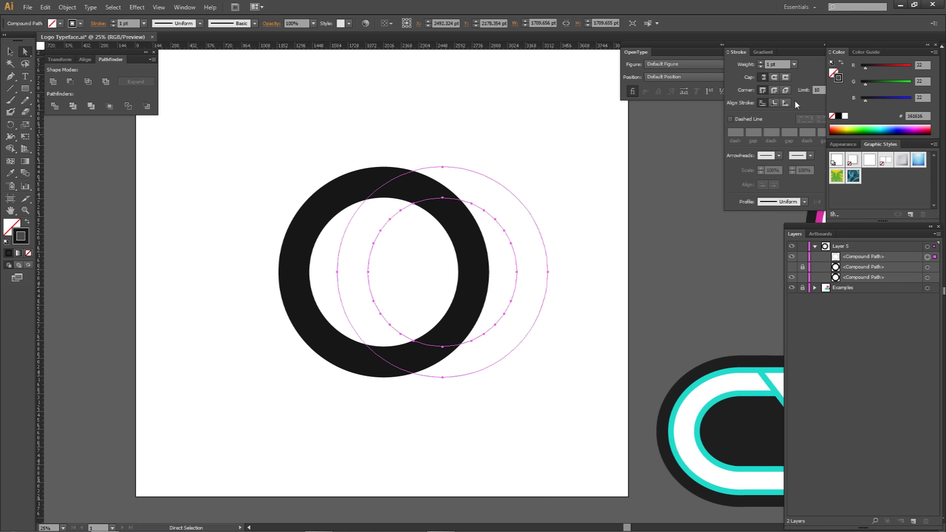
pyautogui.click(786, 103)
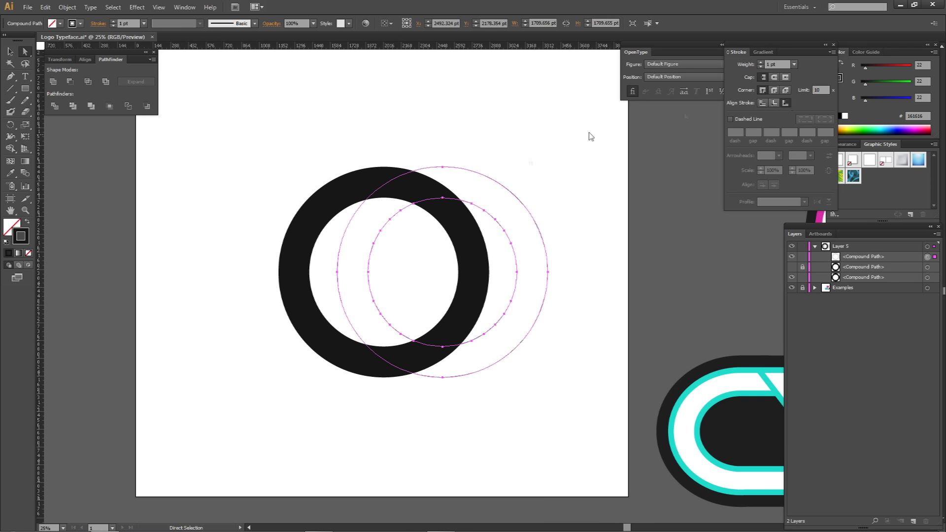
pyautogui.write('55')
pyautogui.press('Return')
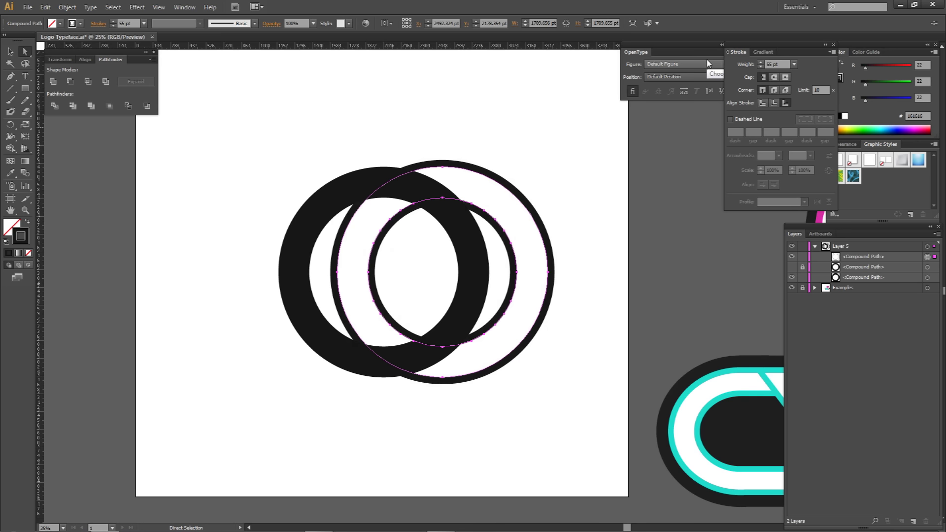
# Step: Increase the ring copy's outside stroke weight to 65 pt and finally to 80 pt
pyautogui.write('65')
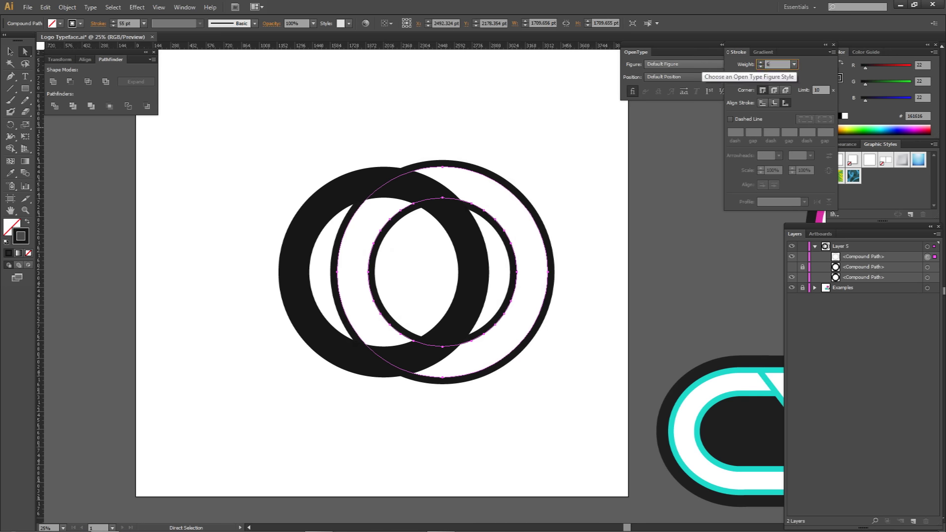
pyautogui.press('Return')
pyautogui.moveTo(774, 65); pyautogui.dragTo(688, 64)
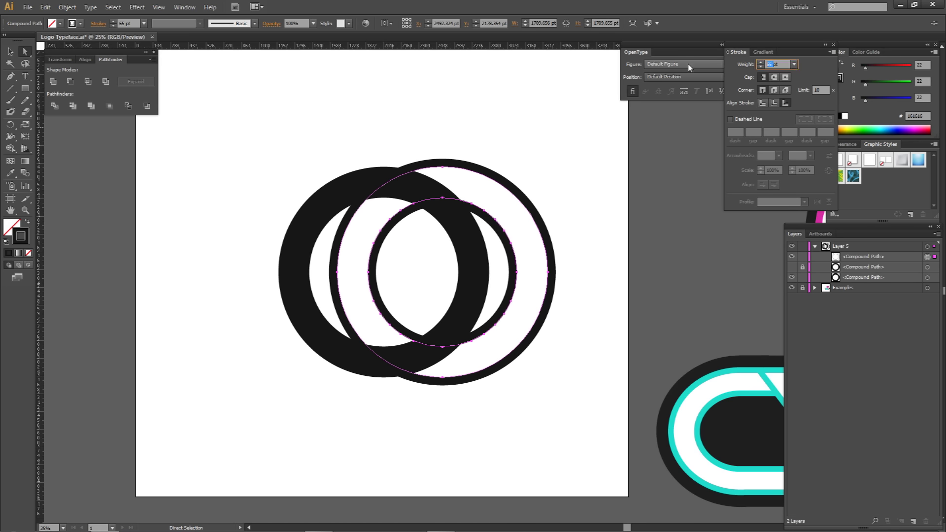
pyautogui.write('80')
pyautogui.press('Return')
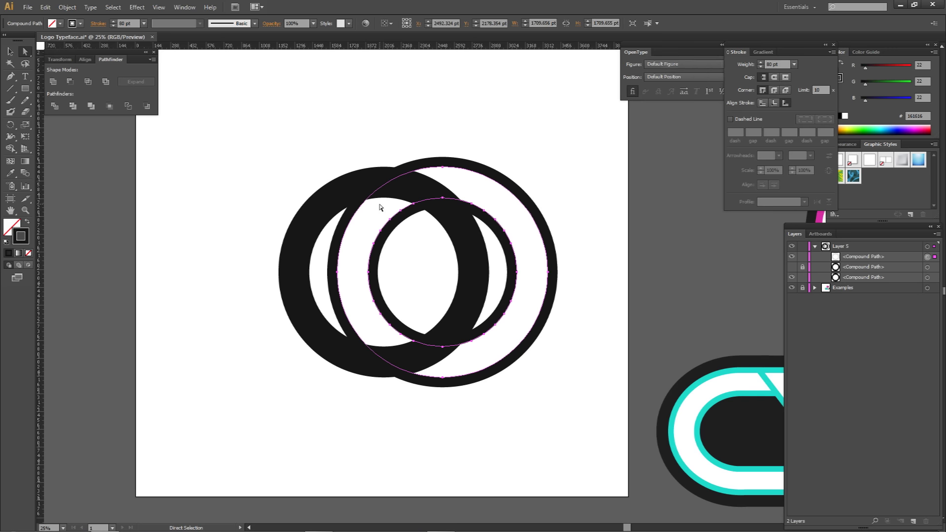
# Step: Examine how the 80 pt outline crosses the left ring at the upper overlap, checking both shapes individually
pyautogui.scroll(5, 339, 225)
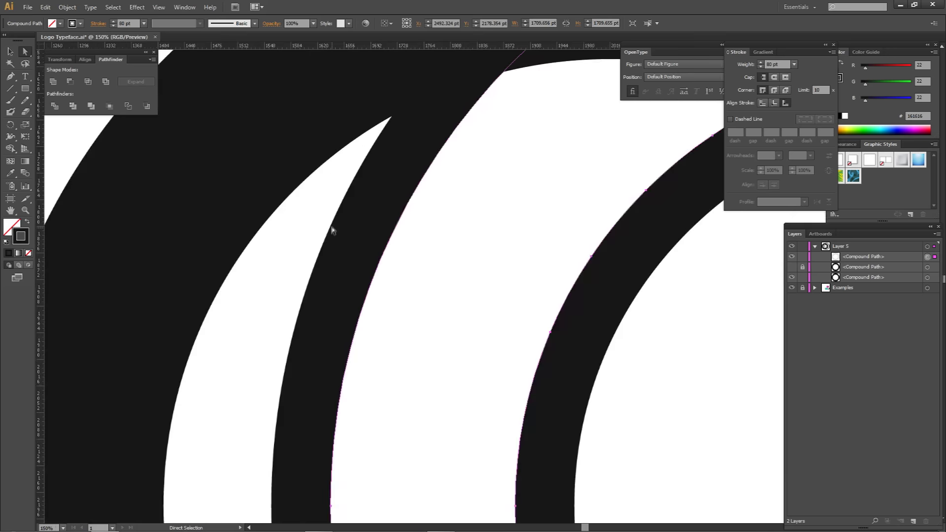
pyautogui.press('space')
pyautogui.moveTo(427, 188); pyautogui.dragTo(254, 393)
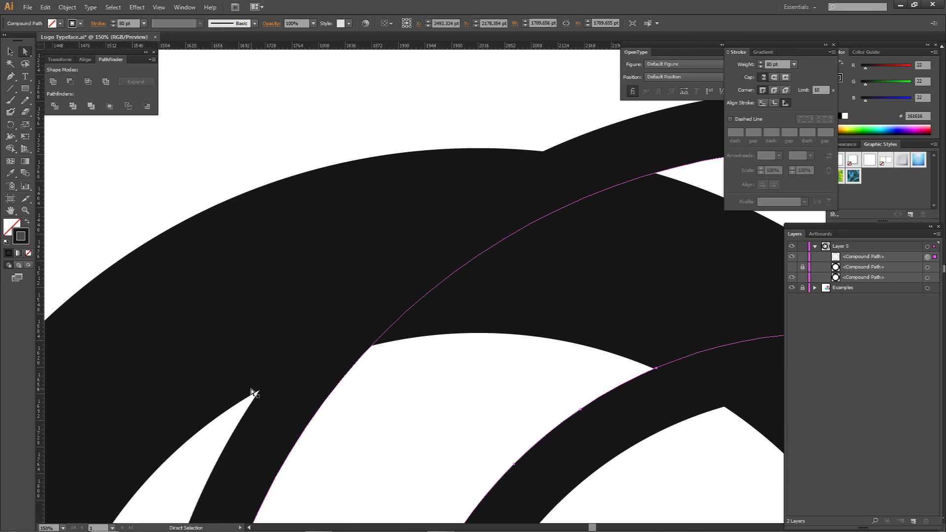
pyautogui.click(592, 290)
pyautogui.hotkey('ctrl', '-')
pyautogui.hotkey('ctrl', '-')
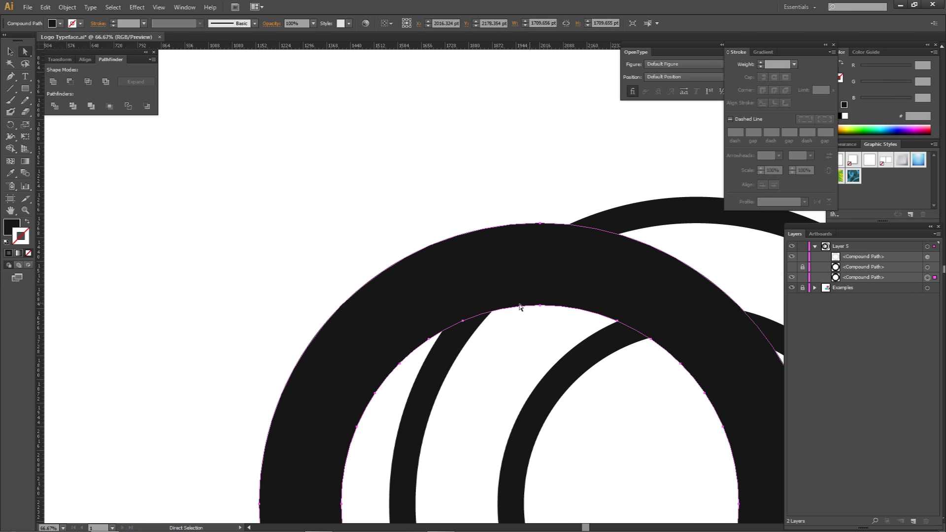
pyautogui.keyDown('shift'); pyautogui.click(601, 221); pyautogui.keyUp('shift')
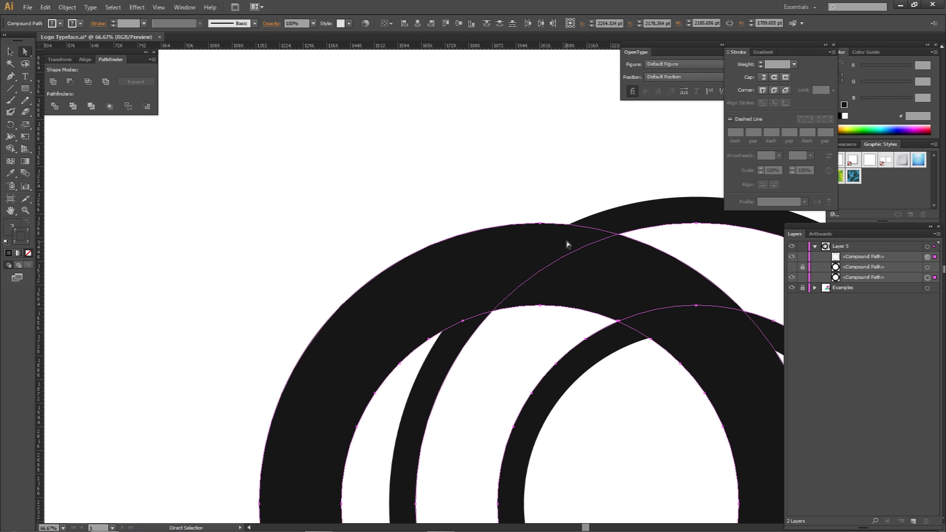
pyautogui.click(537, 321)
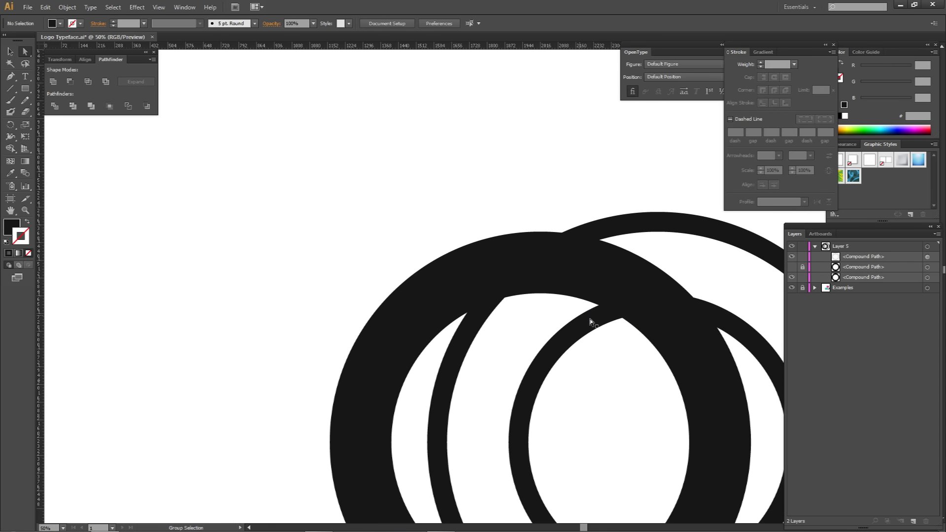
pyautogui.hotkey('ctrl', '-')
pyautogui.hotkey('ctrl', '-')
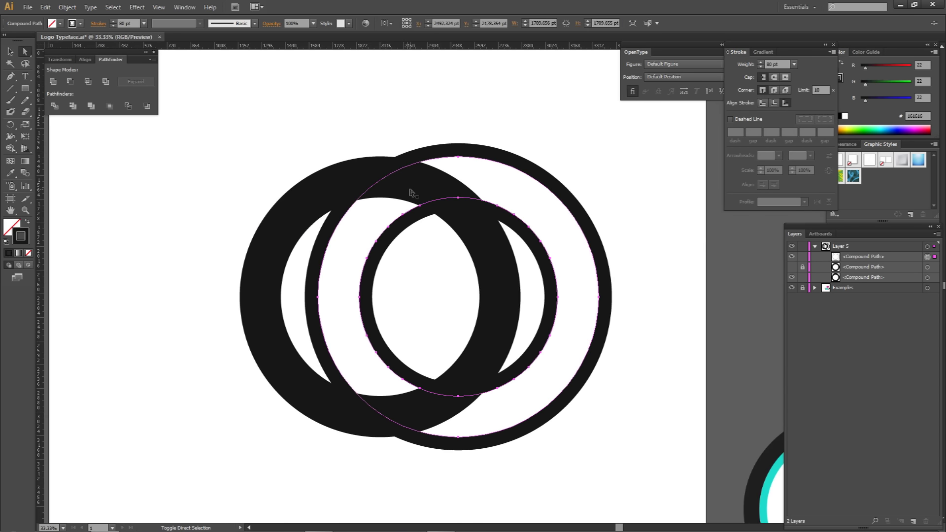
# Step: Expand the appearance of the right ring's copy with the 80 pt outside stroke
pyautogui.keyDown('shift'); pyautogui.click(410, 188); pyautogui.keyUp('shift')
pyautogui.click(455, 130)
pyautogui.click(474, 152)
pyautogui.click(67, 7)
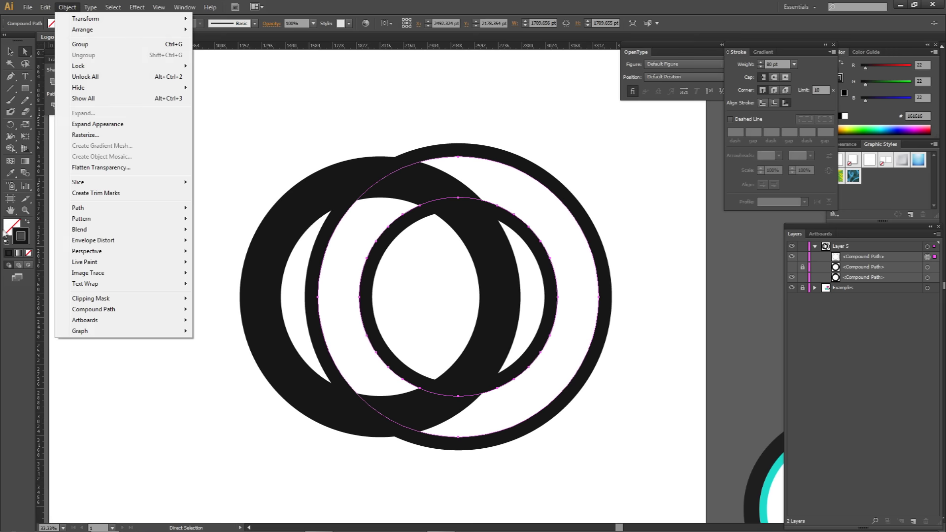
pyautogui.click(8, 229)
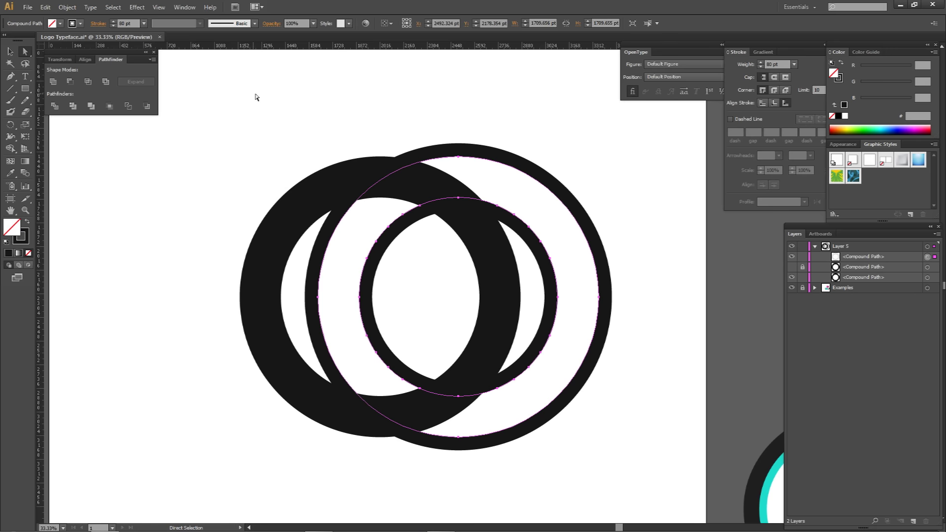
pyautogui.click(66, 7)
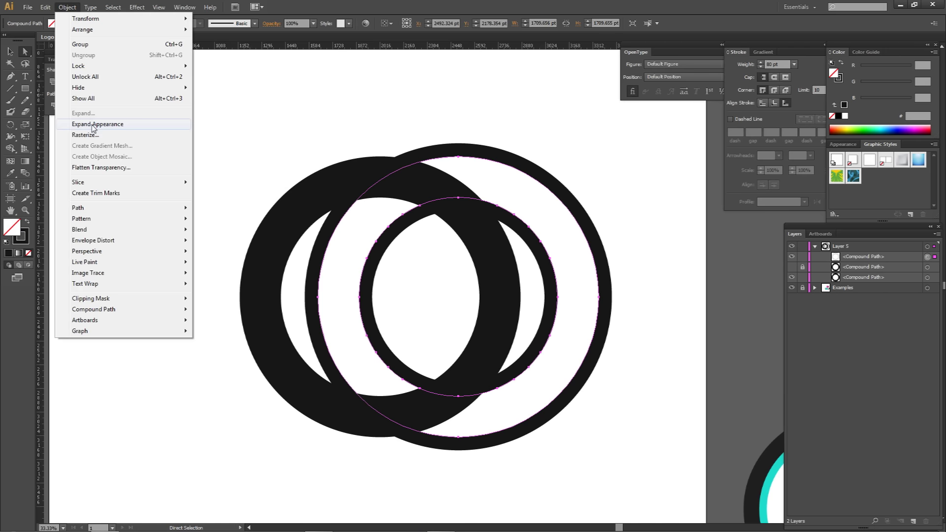
pyautogui.click(94, 129)
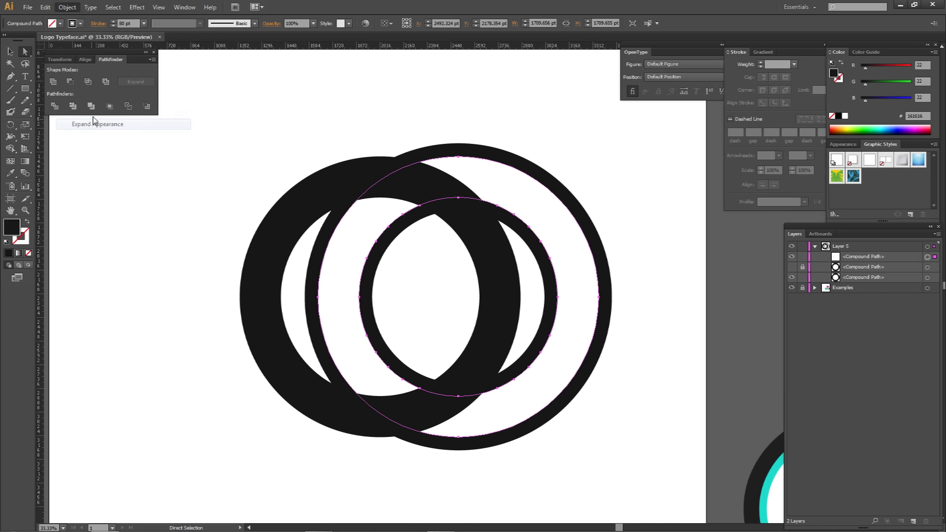
# Step: Use Shape Builder to remove the strip of the left ring covered by the expanded outline at the upper crossing
pyautogui.keyDown('shift'); pyautogui.click(424, 166); pyautogui.keyUp('shift')
pyautogui.scroll(2, 397, 158)
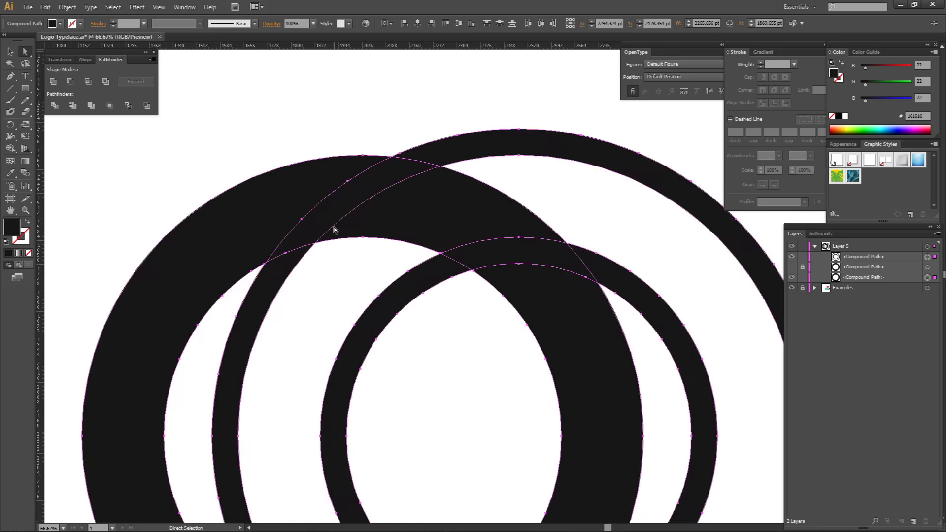
pyautogui.hotkey('shift', 'm')
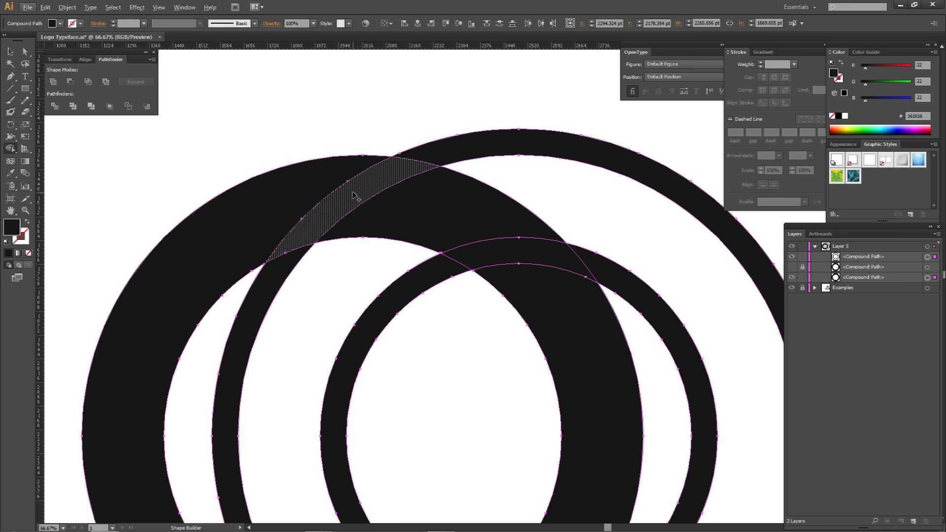
pyautogui.moveTo(11, 149); pyautogui.dragTo(60, 151)
pyautogui.keyDown('alt'); pyautogui.click(359, 203); pyautogui.keyUp('alt')
pyautogui.moveTo(485, 431); pyautogui.dragTo(420, 203)
pyautogui.scroll(-2, 425, 266)
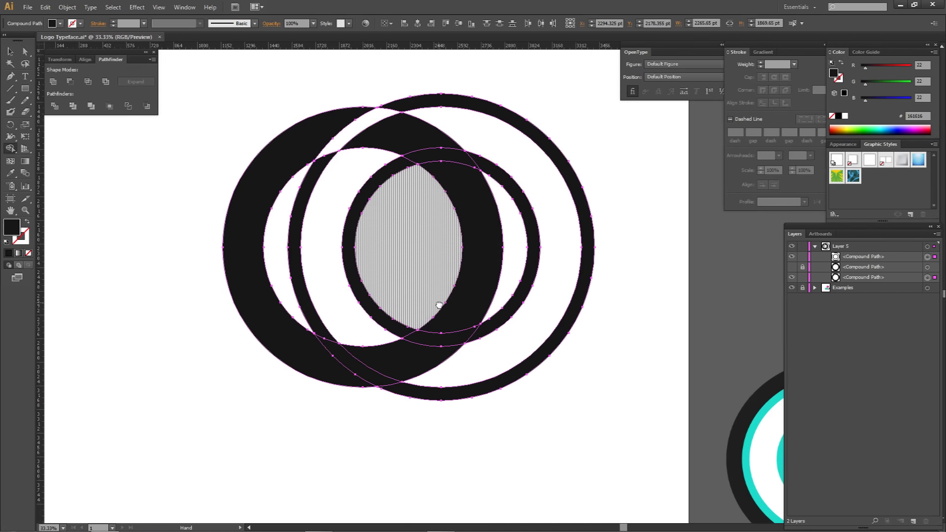
pyautogui.moveTo(437, 302); pyautogui.dragTo(485, 337)
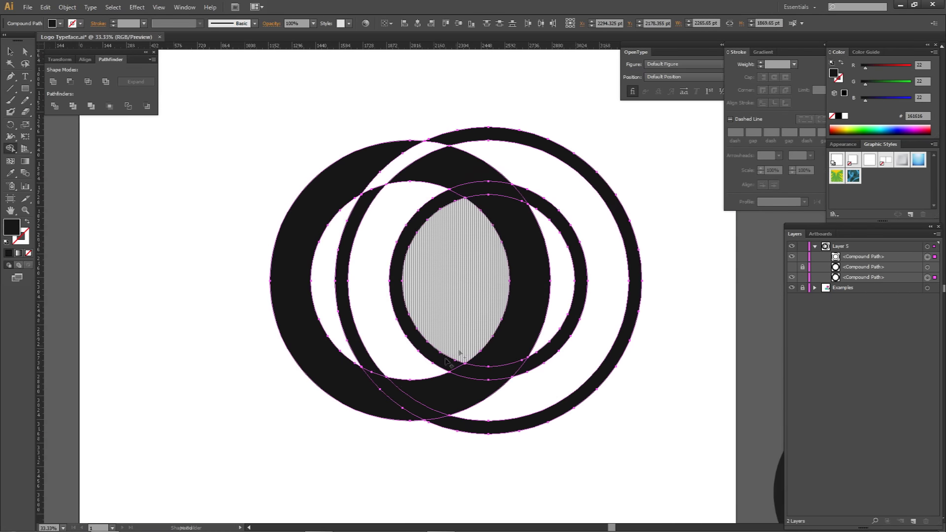
pyautogui.click(408, 403)
pyautogui.press('a')
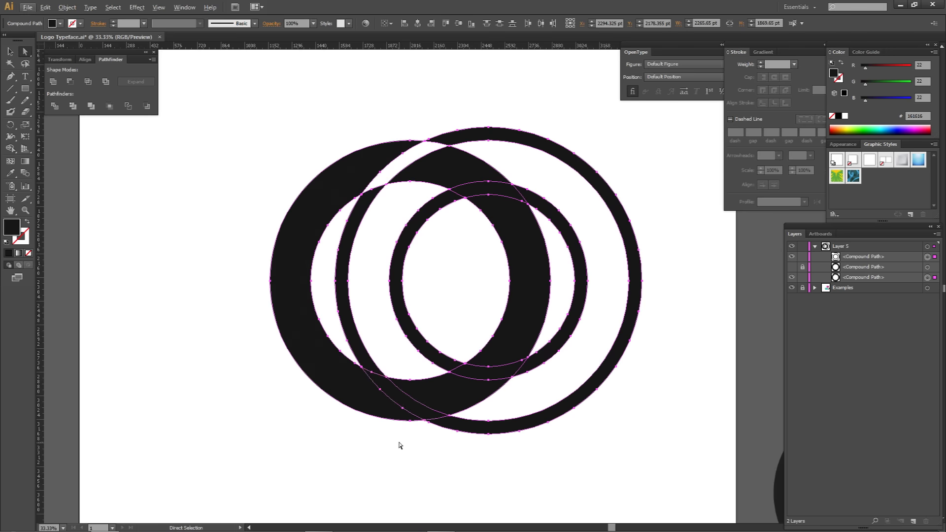
# Step: Deselect everything, hide the expanded outline and show the solid right ring again
pyautogui.click(399, 443)
pyautogui.click(792, 256)
pyautogui.click(792, 266)
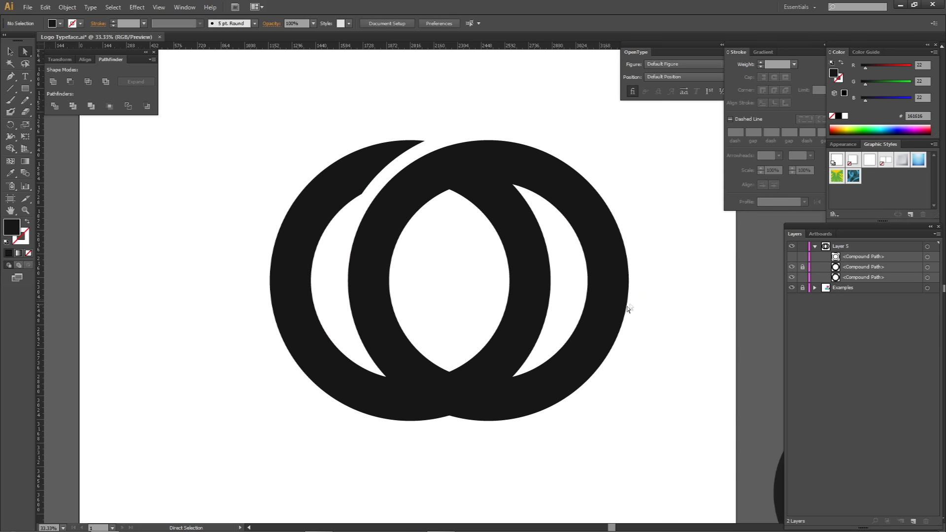
pyautogui.hscroll(1, 621, 313)
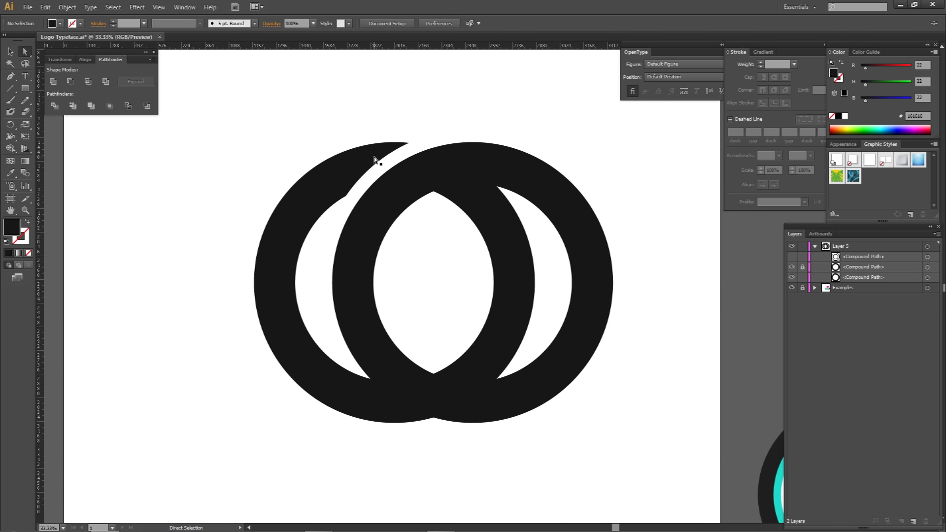
# Step: Unlock the right ring and use Shape Builder to remove the left ring's segment lying inside the right ring's hole
pyautogui.click(513, 236)
pyautogui.keyDown('shift'); pyautogui.click(600, 232); pyautogui.keyUp('shift')
pyautogui.hotkey('shift', 'm')
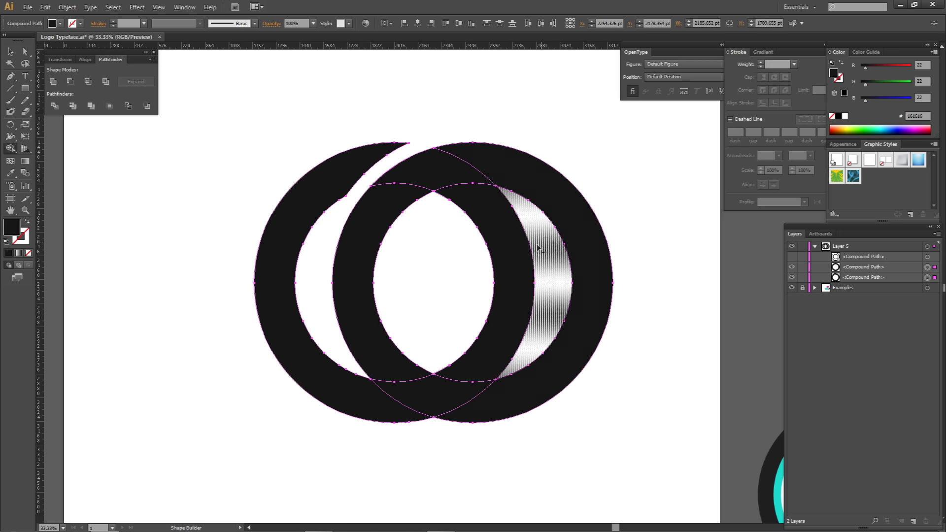
pyautogui.keyDown('alt'); pyautogui.click(504, 255); pyautogui.keyUp('alt')
pyautogui.press('a')
pyautogui.click(502, 257)
# Step: Compare the trimmed rings with the magenta interlocking-circles example, including how they cross at the lower overlap
pyautogui.scroll(-1, 501, 257)
pyautogui.moveTo(492, 256); pyautogui.dragTo(498, 256)
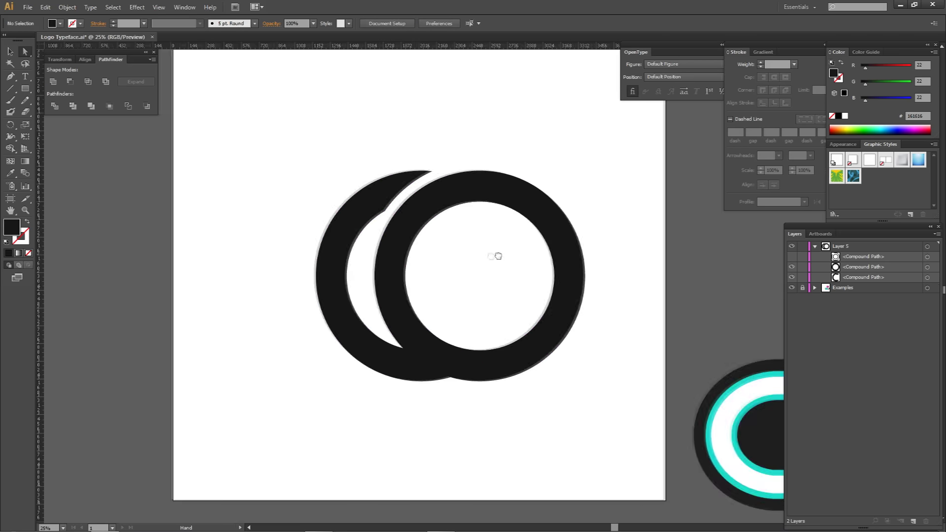
pyautogui.hotkey('ctrl', '-')
pyautogui.moveTo(566, 269); pyautogui.dragTo(395, 276)
pyautogui.click(278, 355)
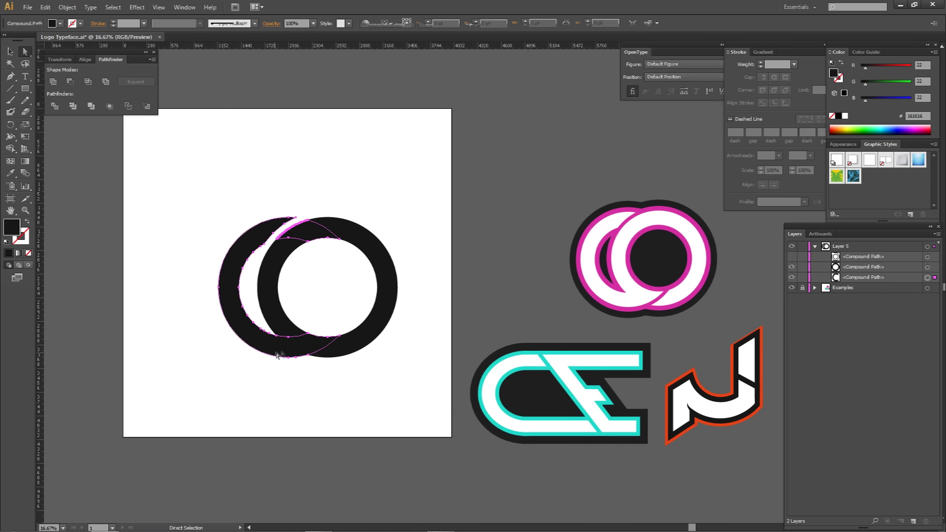
pyautogui.click(331, 297)
pyautogui.scroll(2, 322, 318)
pyautogui.moveTo(319, 334); pyautogui.dragTo(392, 318)
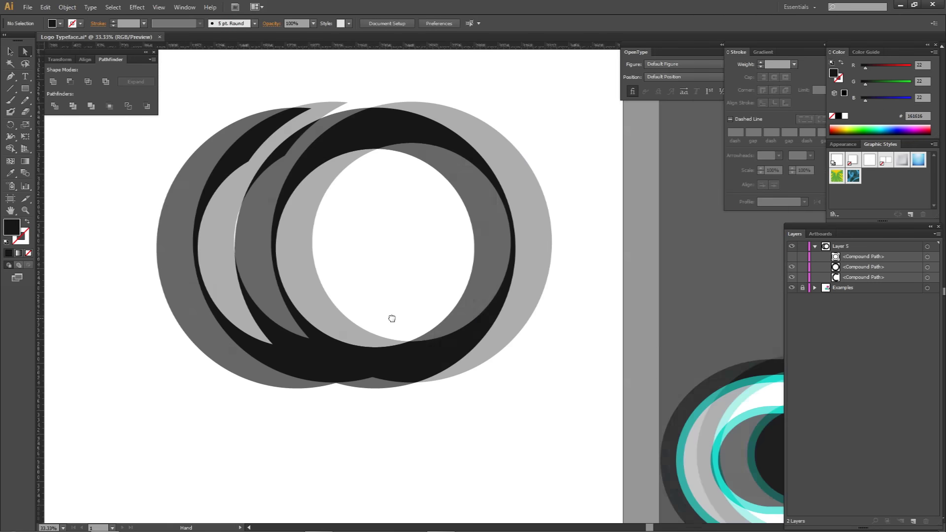
# Step: Duplicate the trimmed left ring in place within Layer 5, then lock and hide the lower copy
pyautogui.click(298, 337)
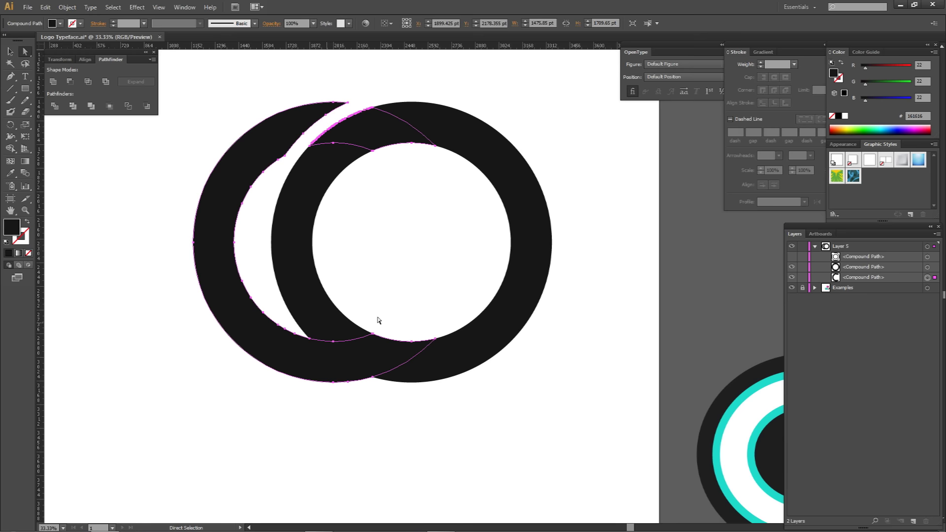
pyautogui.moveTo(869, 279); pyautogui.dragTo(856, 272)
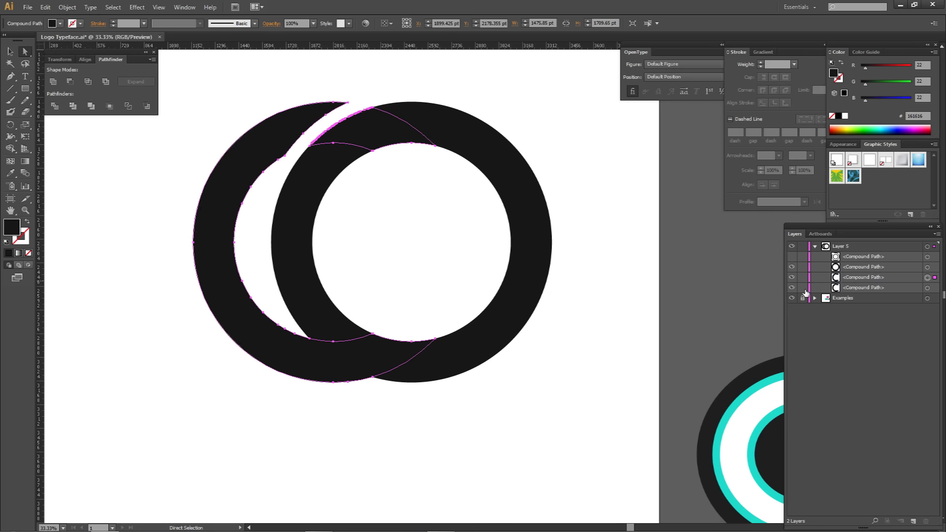
pyautogui.click(792, 287)
# Step: Give the left ring's copy no fill and an 80 pt #161616 stroke aligned to the outside
pyautogui.click(28, 253)
pyautogui.click(26, 239)
pyautogui.click(9, 253)
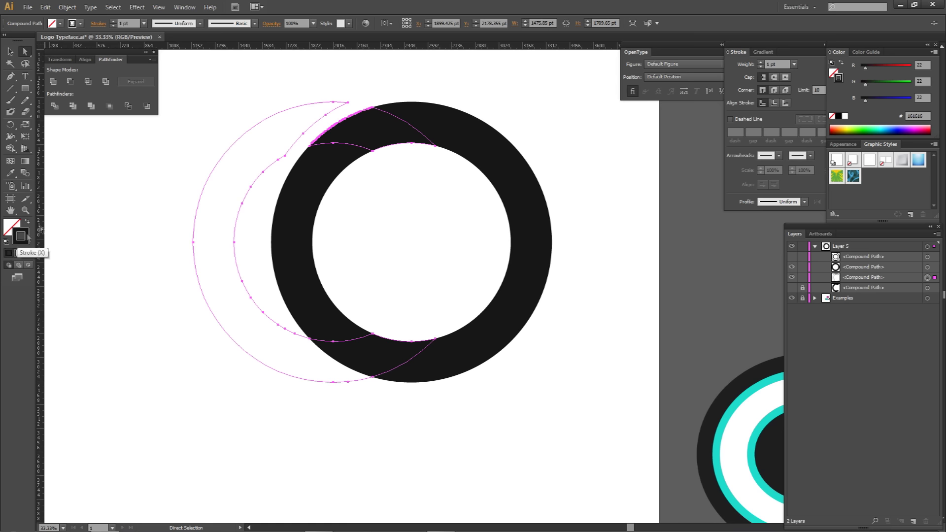
pyautogui.click(787, 103)
pyautogui.moveTo(779, 65); pyautogui.dragTo(709, 63)
pyautogui.write('80')
pyautogui.press('Return')
pyautogui.click(557, 374)
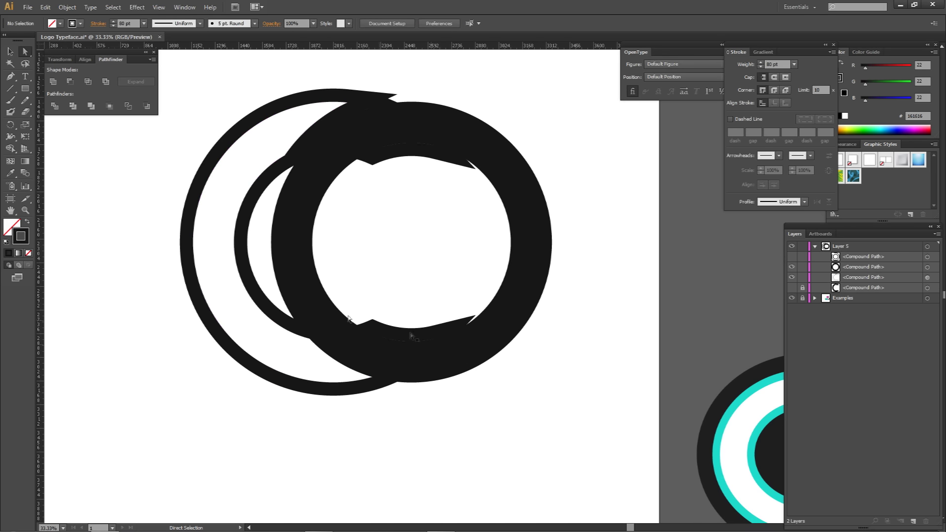
# Step: Expand the appearance of the left ring's outside-stroked copy
pyautogui.click(245, 287)
pyautogui.click(68, 6)
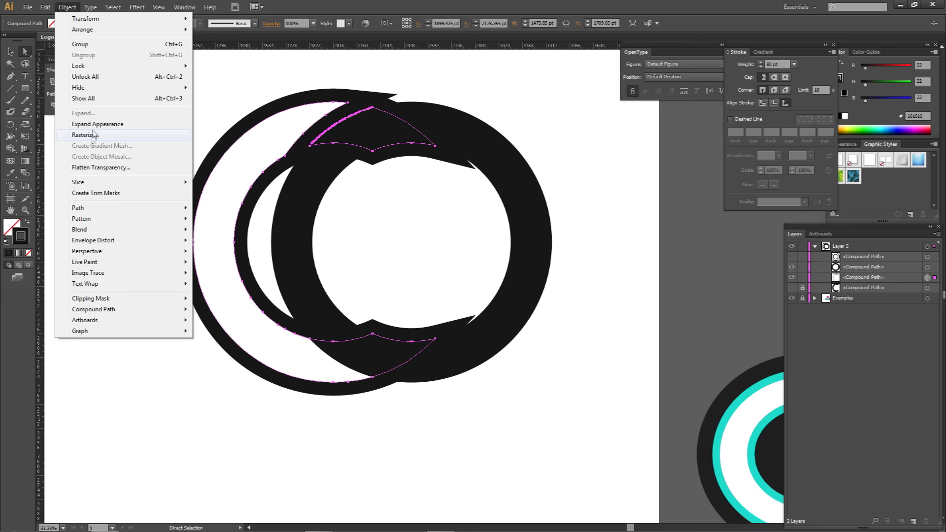
pyautogui.click(138, 124)
# Step: Use Shape Builder to cut the strip of the right ring covered by the left ring's expanded outline at the lower crossing
pyautogui.click(446, 353)
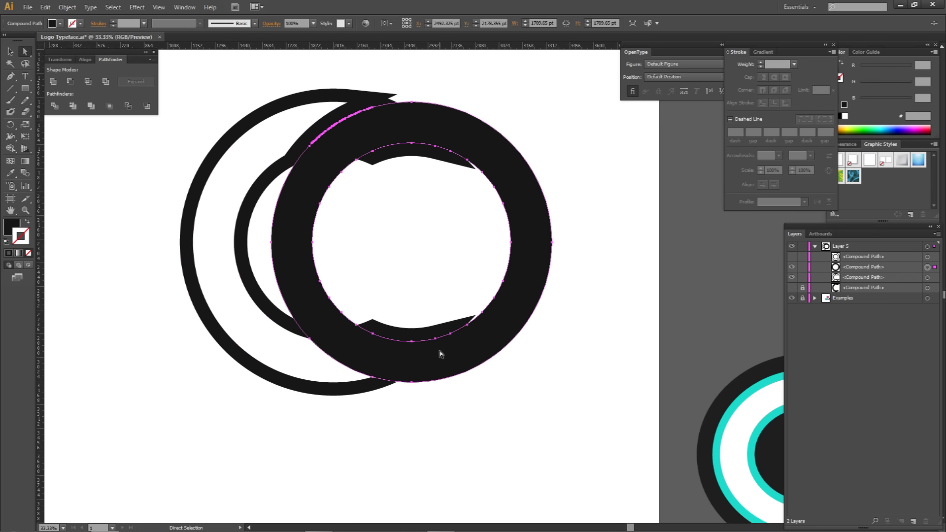
pyautogui.keyDown('shift'); pyautogui.click(454, 326); pyautogui.keyUp('shift')
pyautogui.scroll(1, 430, 365)
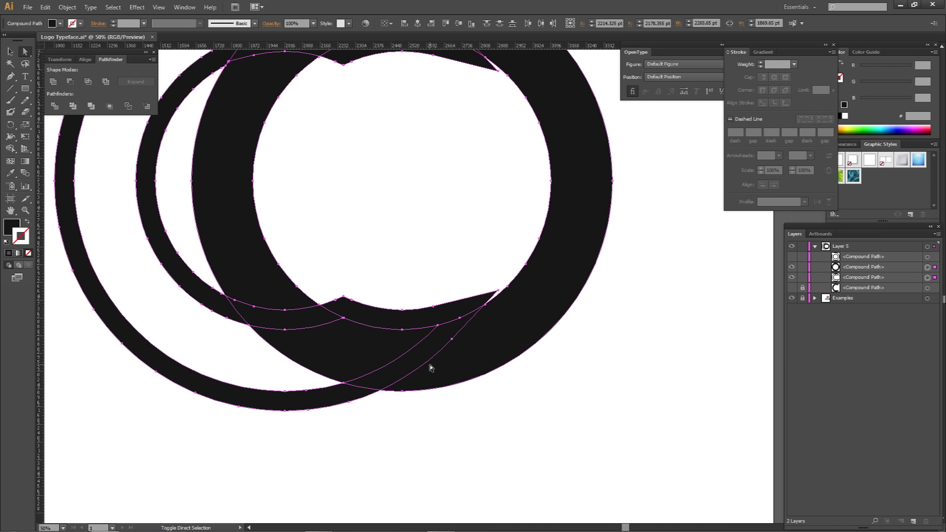
pyautogui.hotkey('shift', 'm')
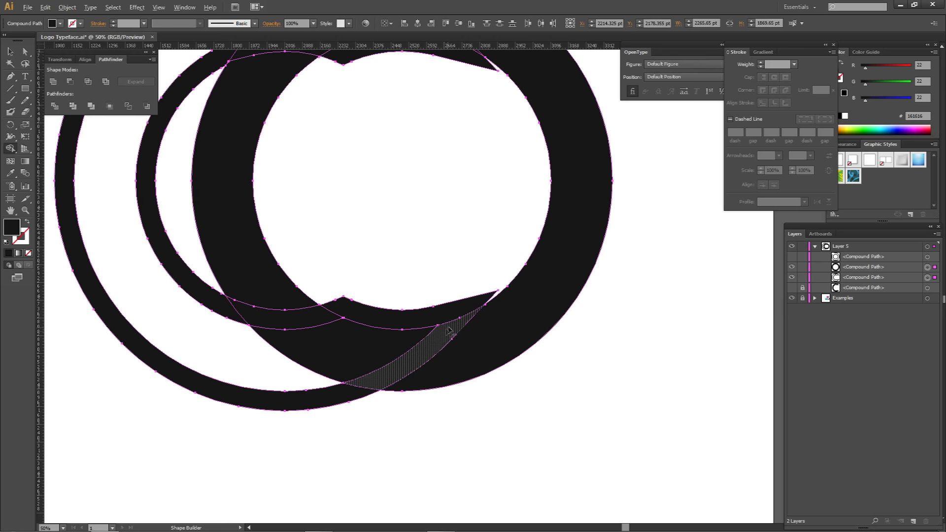
pyautogui.keyDown('alt'); pyautogui.click(437, 339); pyautogui.keyUp('alt')
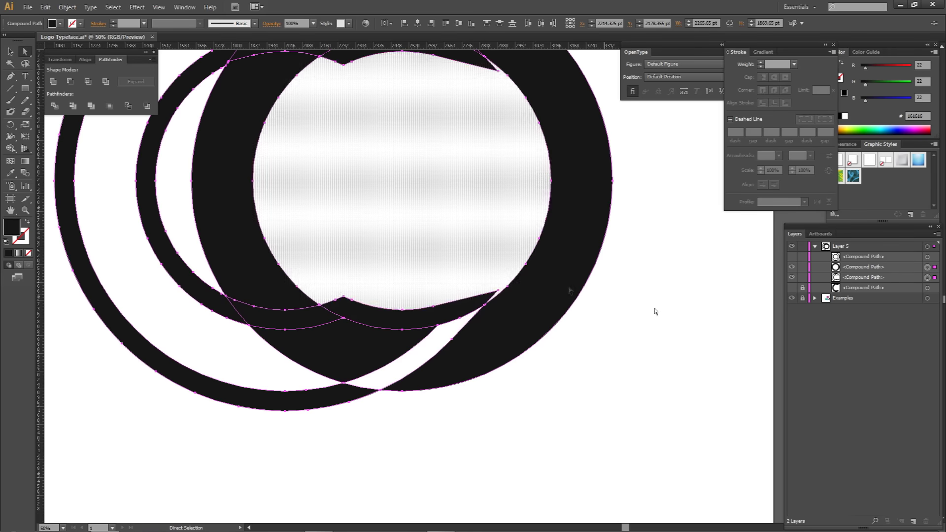
# Step: Deselect everything, hide the left ring's expanded outline and show the solid left ring again
pyautogui.press('a')
pyautogui.hotkey('ctrl', 'shift', 'a')
pyautogui.click(792, 277)
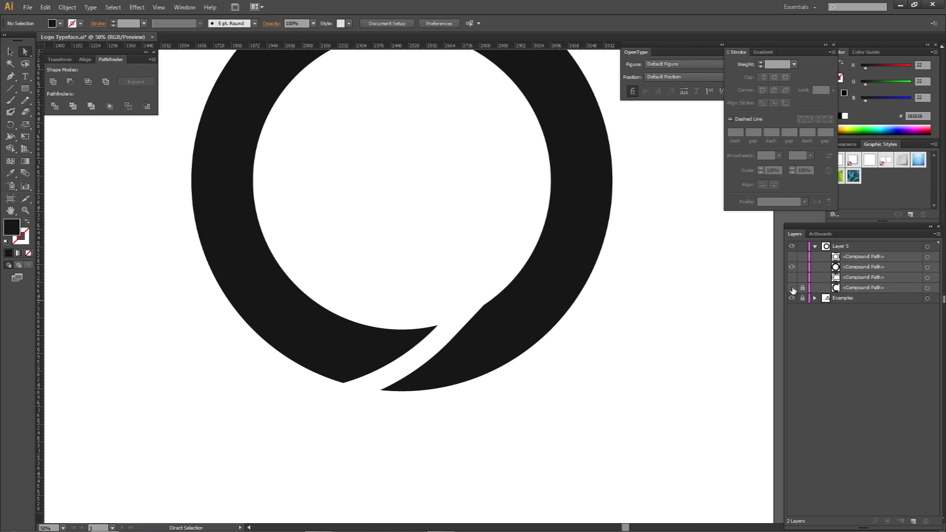
pyautogui.click(792, 288)
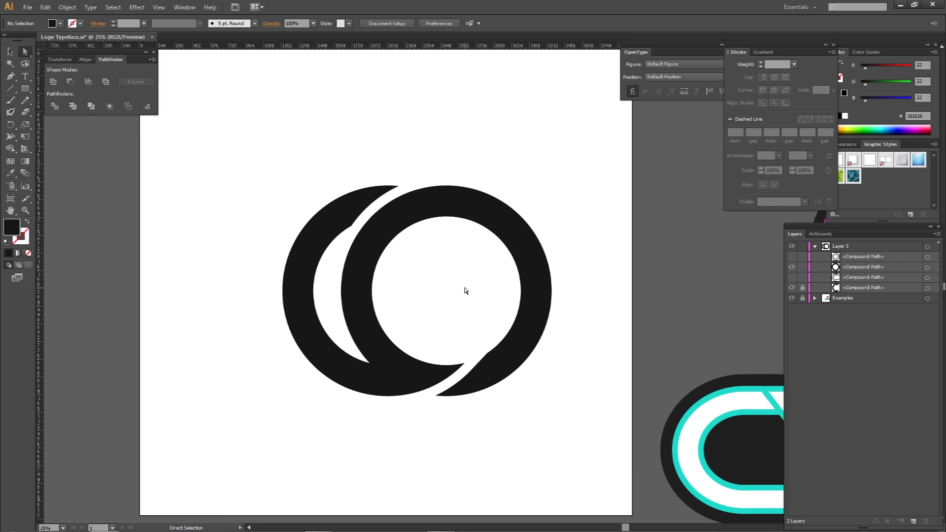
# Step: Place a copy of the right ring, rotated half a turn, beside the original so their outer edges overlap slightly
pyautogui.press('v')
pyautogui.click(486, 226)
pyautogui.moveTo(486, 226); pyautogui.dragTo(567, 231)
pyautogui.moveTo(637, 184); pyautogui.dragTo(636, 397)
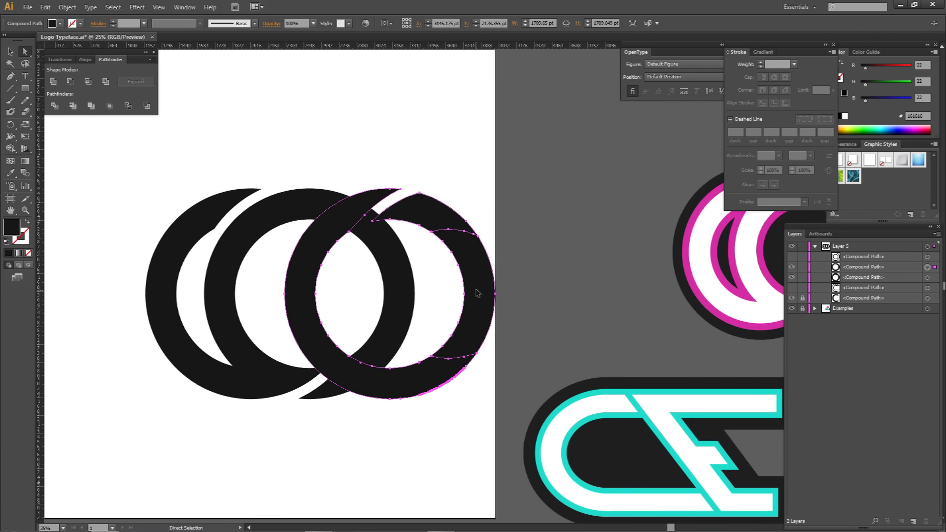
pyautogui.moveTo(477, 293); pyautogui.dragTo(575, 292)
pyautogui.click(296, 247)
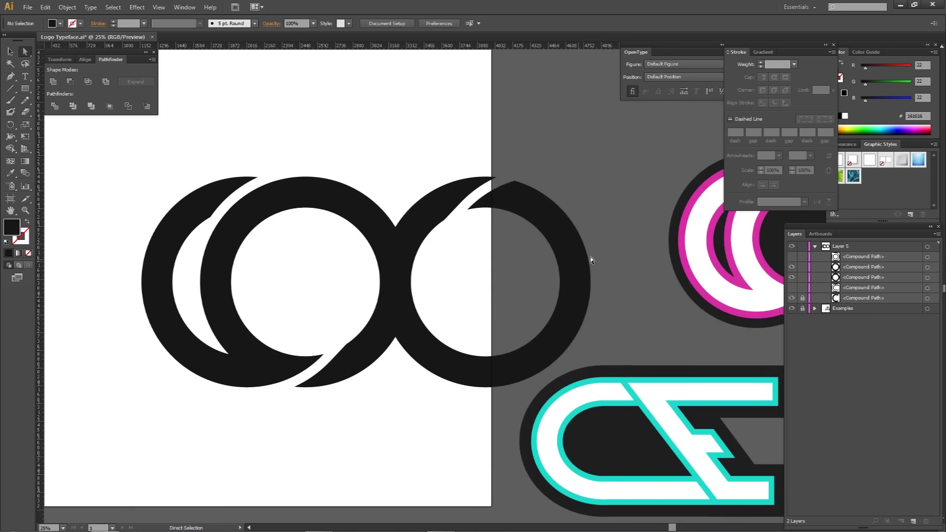
# Step: Add two more overlapping ring copies beyond the artboard's right edge and rotate the upper one
pyautogui.moveTo(550, 232); pyautogui.dragTo(729, 227)
pyautogui.moveTo(628, 315); pyautogui.dragTo(508, 177)
pyautogui.moveTo(578, 219); pyautogui.dragTo(604, 295)
# Step: Try to cut away the lower ring's segments beside and inside the upper ring with Shape Builder
pyautogui.keyDown('shift'); pyautogui.click(500, 214); pyautogui.keyUp('shift')
pyautogui.hotkey('shift', 'm')
pyautogui.keyDown('alt'); pyautogui.click(475, 240); pyautogui.keyUp('alt')
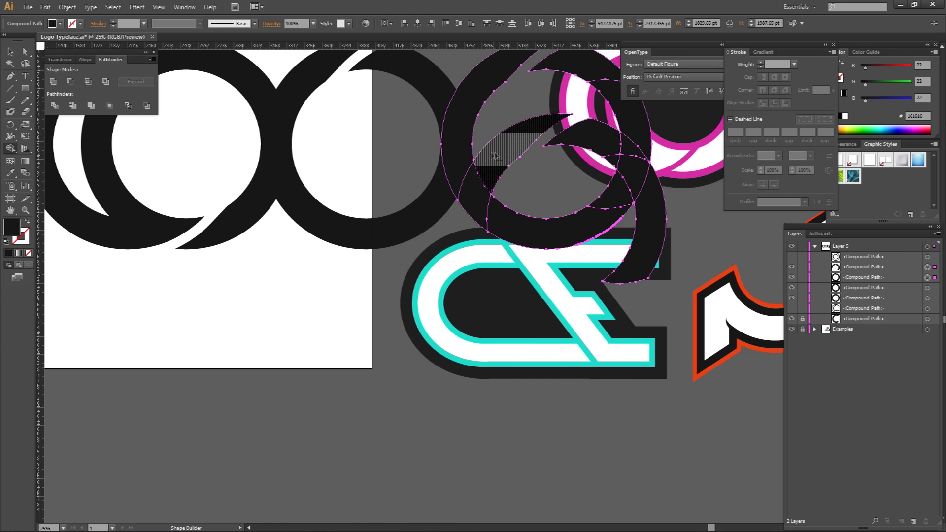
pyautogui.keyDown('alt'); pyautogui.click(508, 155); pyautogui.keyUp('alt')
pyautogui.keyDown('alt'); pyautogui.click(588, 143); pyautogui.keyUp('alt')
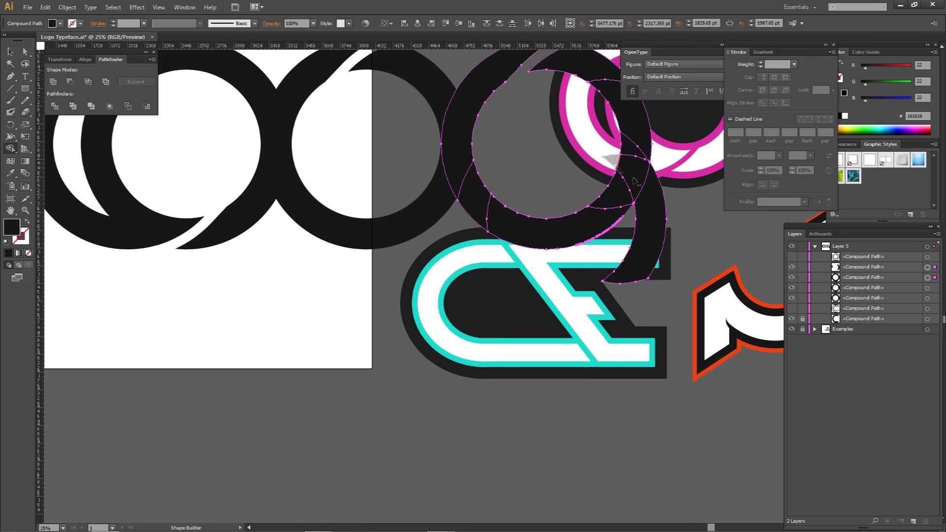
pyautogui.press('a')
pyautogui.click(674, 199)
# Step: Draw a rectangle across the lower ring's left side and use Shape Builder to remove the ring segments above it, forming a hooked tail
pyautogui.moveTo(598, 286); pyautogui.dragTo(444, 342)
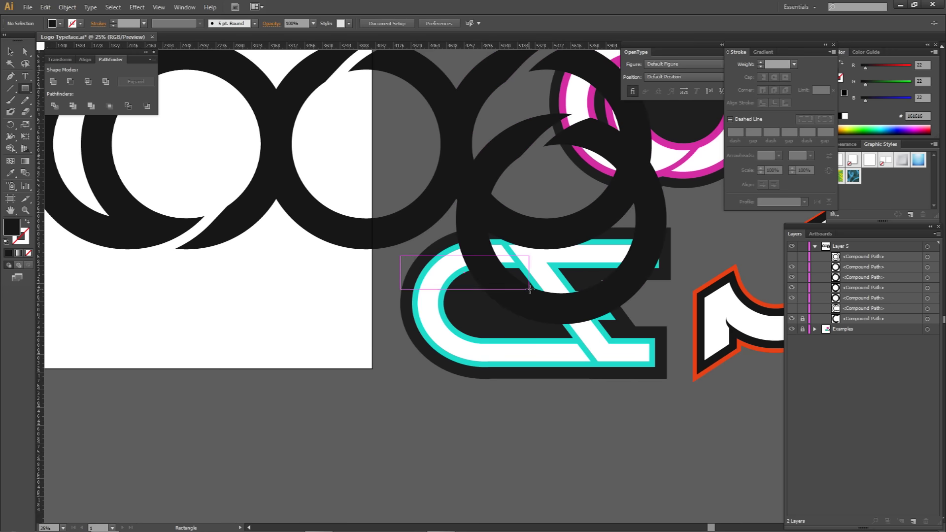
pyautogui.moveTo(530, 289); pyautogui.dragTo(533, 291)
pyautogui.keyDown('ctrl'); pyautogui.keyDown('shift'); pyautogui.click(466, 222); pyautogui.keyUp('shift'); pyautogui.keyUp('ctrl')
pyautogui.hotkey('shift', 'm')
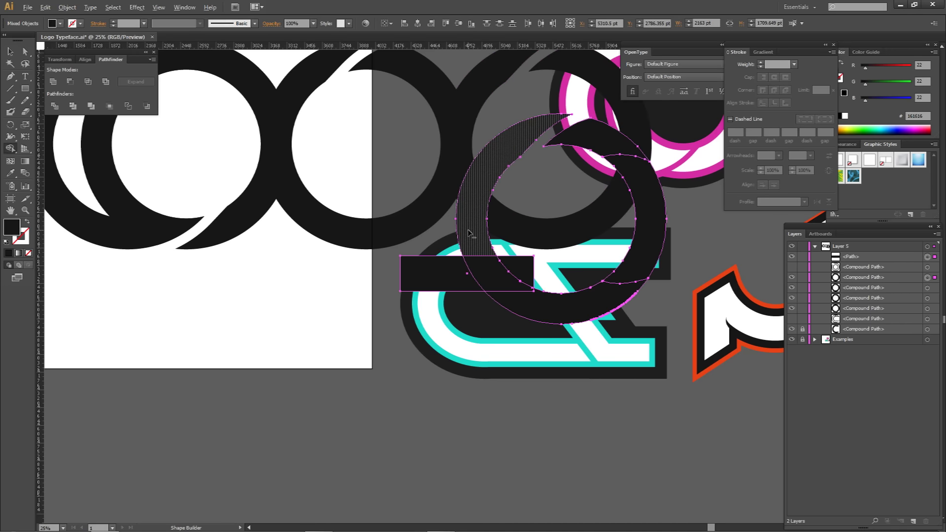
pyautogui.keyDown('alt'); pyautogui.click(496, 274); pyautogui.keyUp('alt')
pyautogui.keyDown('alt'); pyautogui.click(514, 265); pyautogui.keyUp('alt')
pyautogui.keyDown('alt'); pyautogui.click(482, 200); pyautogui.keyUp('alt')
pyautogui.keyDown('alt'); pyautogui.click(595, 136); pyautogui.keyUp('alt')
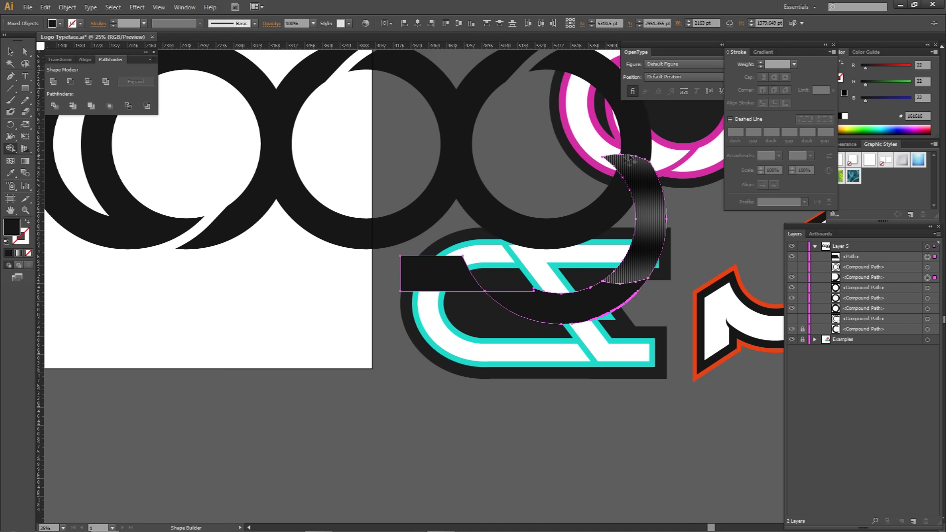
# Step: Trim the tail's tip protruding inside the right ring with Shape Builder, and delete the leftover cutting rectangle
pyautogui.keyDown('ctrl'); pyautogui.click(633, 149); pyautogui.keyUp('ctrl')
pyautogui.keyDown('ctrl'); pyautogui.keyDown('shift'); pyautogui.click(648, 202); pyautogui.keyUp('shift'); pyautogui.keyUp('ctrl')
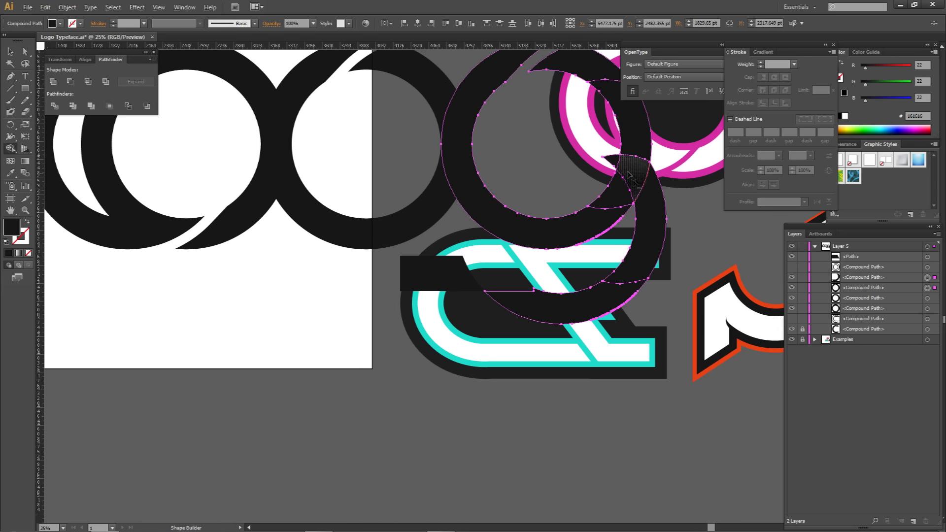
pyautogui.press('a')
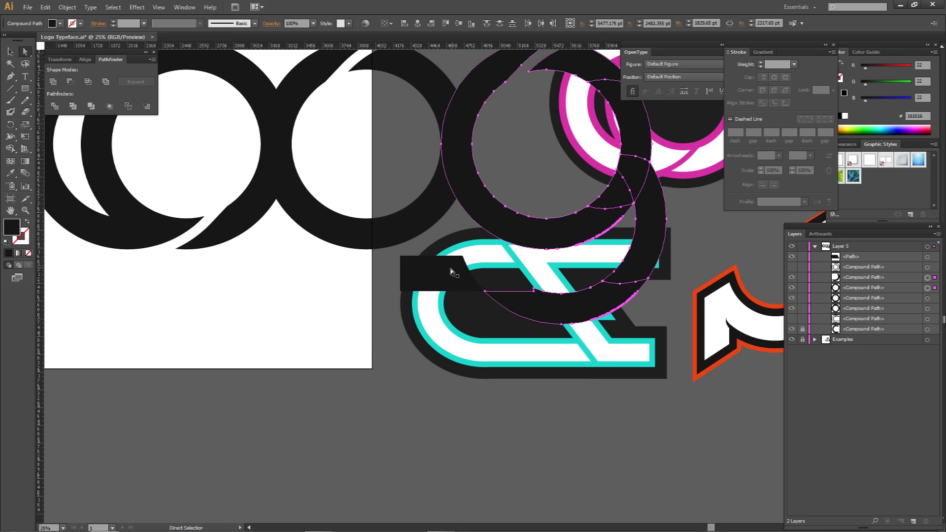
pyautogui.click(450, 271)
pyautogui.press('Delete')
# Step: Try to move the selected ring shapes and tail left over the artboard
pyautogui.hotkey('ctrl', '-')
pyautogui.moveTo(355, 288); pyautogui.dragTo(441, 275)
pyautogui.moveTo(226, 69); pyautogui.dragTo(712, 331)
pyautogui.moveTo(672, 209); pyautogui.dragTo(466, 208)
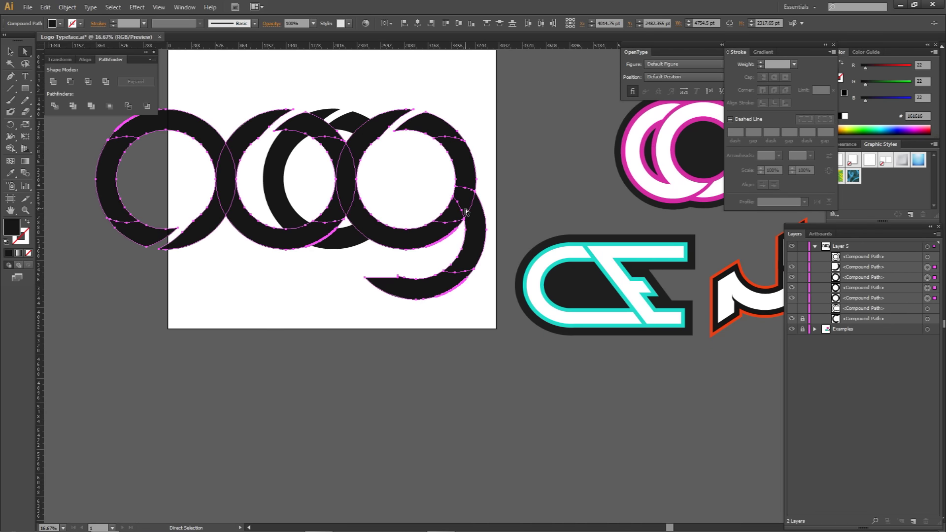
pyautogui.hotkey('ctrl', 'z')
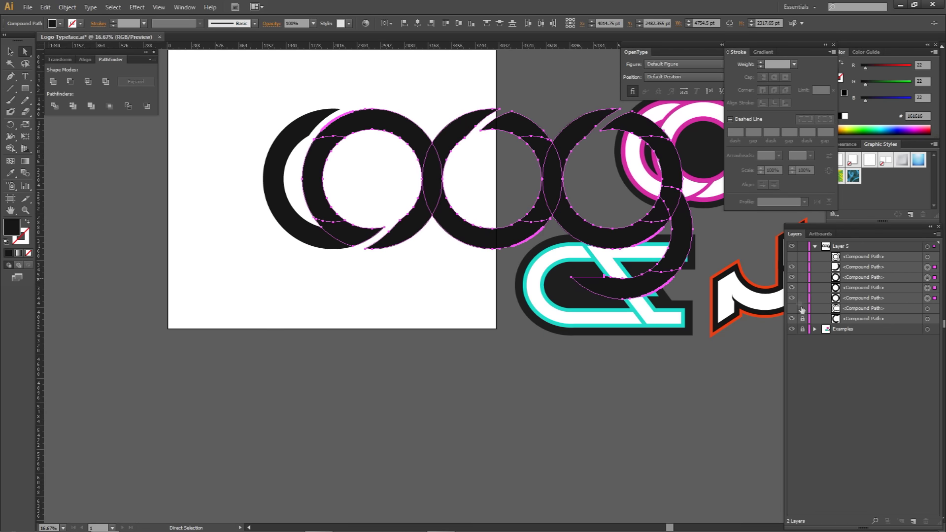
# Step: Unlock the leftmost ring and move all the ring shapes together left over the artboard
pyautogui.moveTo(230, 89); pyautogui.dragTo(498, 330)
pyautogui.moveTo(669, 179); pyautogui.dragTo(480, 178)
pyautogui.click(287, 98)
pyautogui.moveTo(274, 116); pyautogui.dragTo(441, 199)
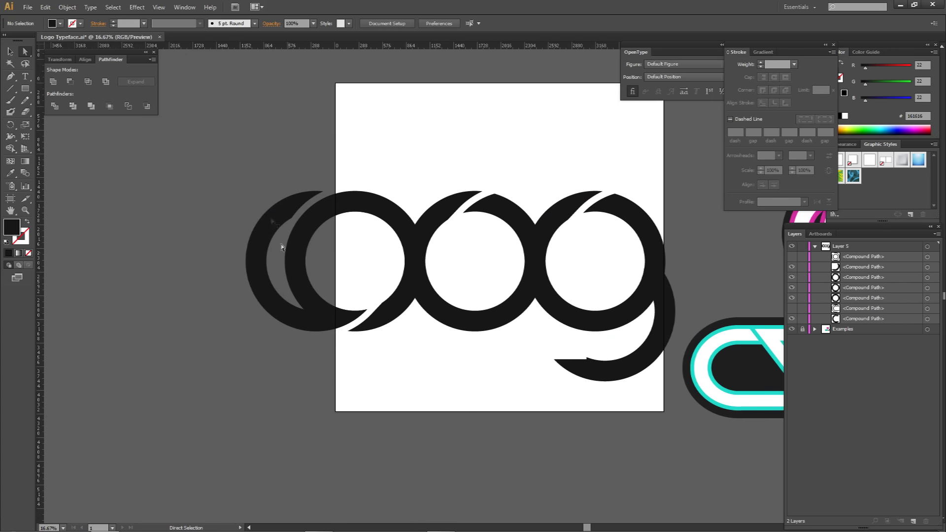
pyautogui.hscroll(1, 557, 261)
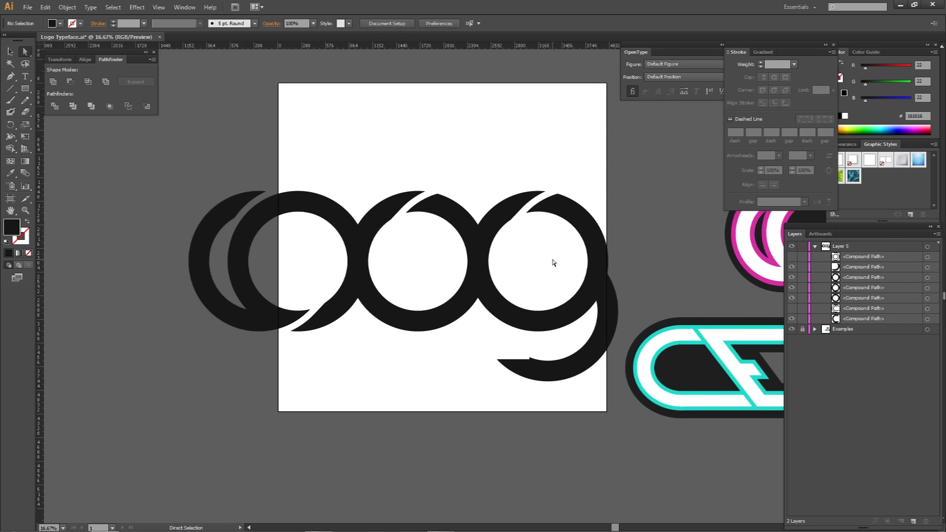
# Step: Scale all the ring shapes together to about half size and centre them on the artboard
pyautogui.moveTo(133, 163); pyautogui.dragTo(643, 427)
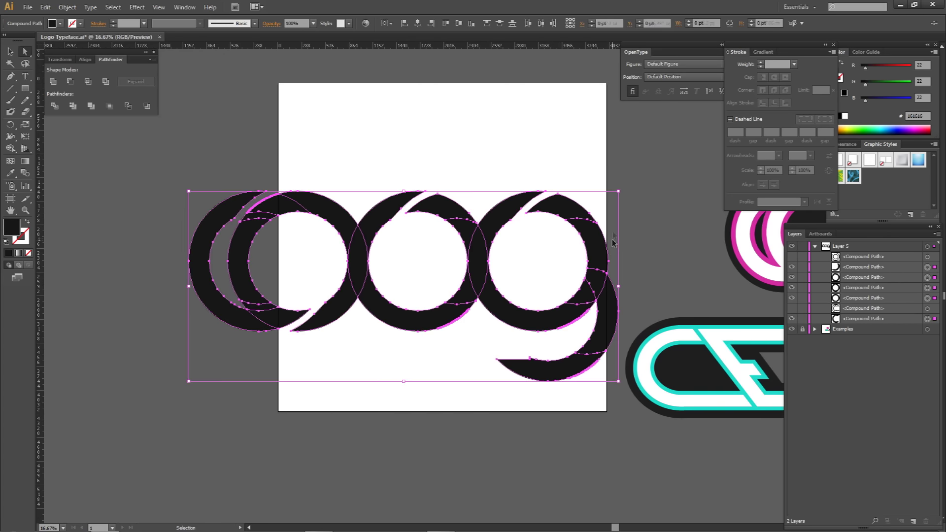
pyautogui.moveTo(619, 192); pyautogui.dragTo(404, 244)
pyautogui.moveTo(350, 292); pyautogui.dragTo(503, 215)
pyautogui.moveTo(477, 168); pyautogui.dragTo(477, 168)
pyautogui.moveTo(300, 171); pyautogui.dragTo(580, 356)
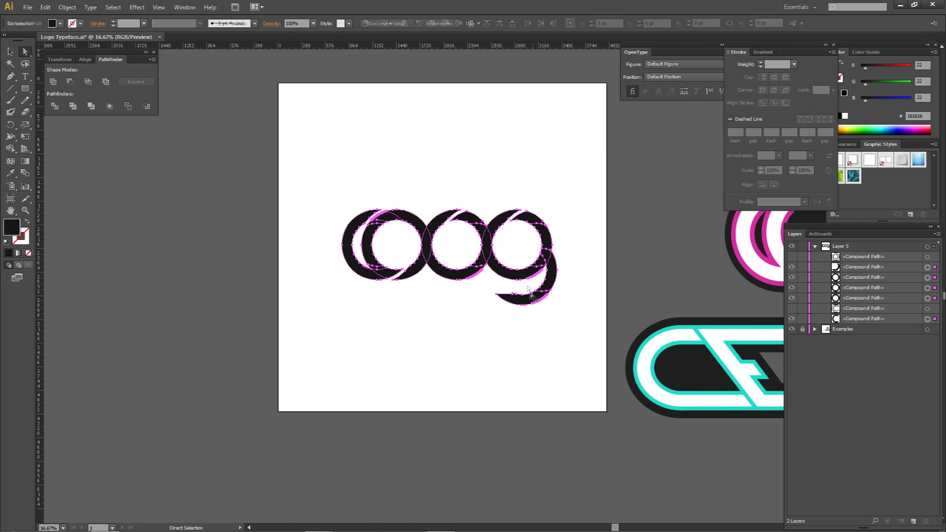
# Step: Cut the small notch off the tail's flat end using a new rectangle with Shape Builder, and delete the rectangle
pyautogui.click(519, 290)
pyautogui.scroll(7, 518, 292)
pyautogui.moveTo(214, 264); pyautogui.dragTo(517, 321)
pyautogui.keyDown('shift'); pyautogui.click(526, 348); pyautogui.keyUp('shift')
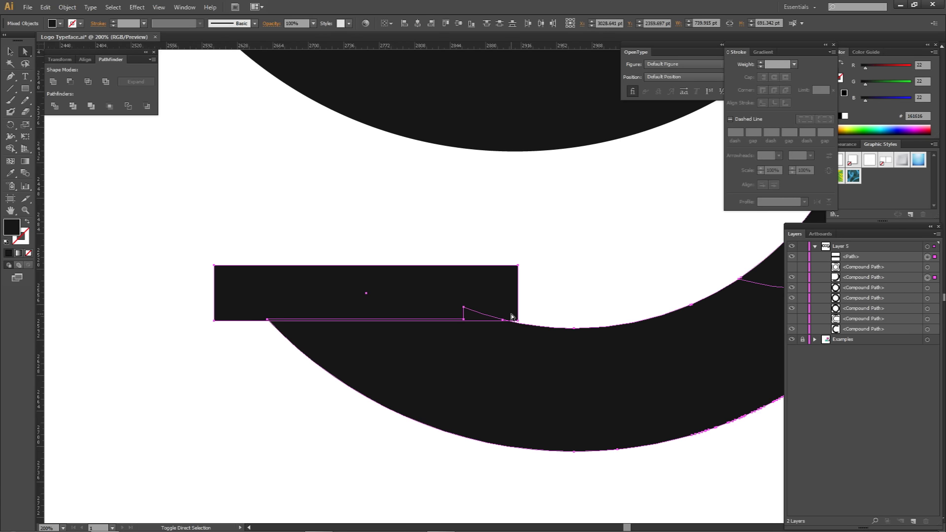
pyautogui.keyDown('alt'); pyautogui.click(474, 313); pyautogui.keyUp('alt')
pyautogui.press('a')
pyautogui.click(498, 296)
pyautogui.press('Delete')
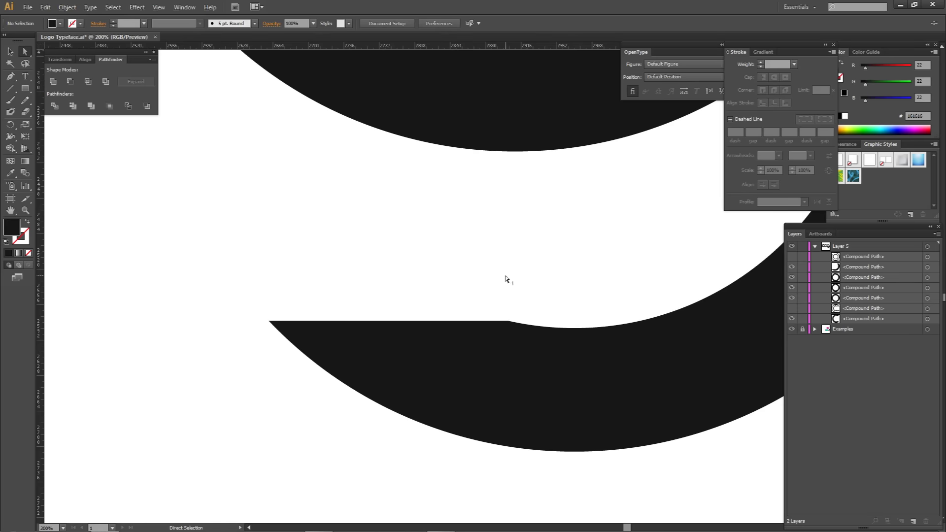
# Step: Collapse, lock and hide Layer 5 with the ring lettering, and add a new empty layer
pyautogui.scroll(-4, 501, 282)
pyautogui.scroll(-1, 500, 282)
pyautogui.moveTo(516, 349); pyautogui.dragTo(542, 341)
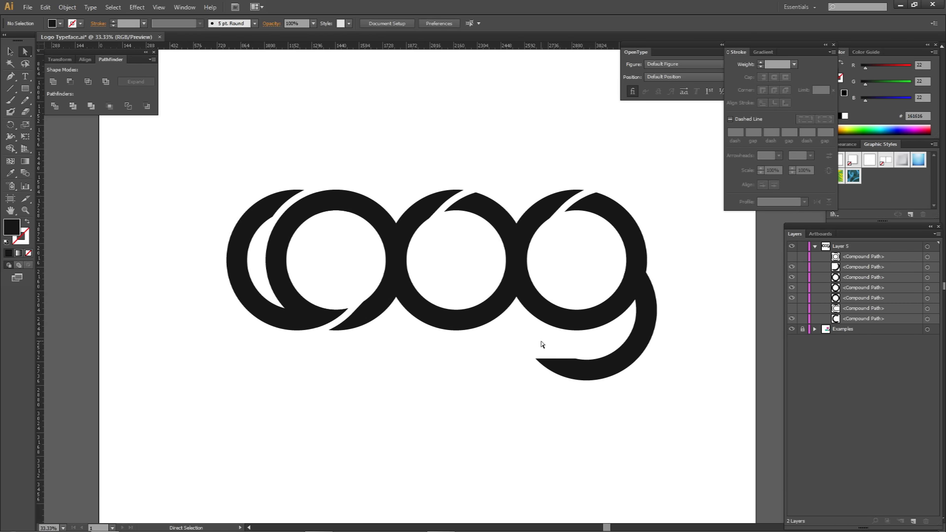
pyautogui.scroll(-1, 541, 342)
pyautogui.moveTo(552, 320); pyautogui.dragTo(328, 196)
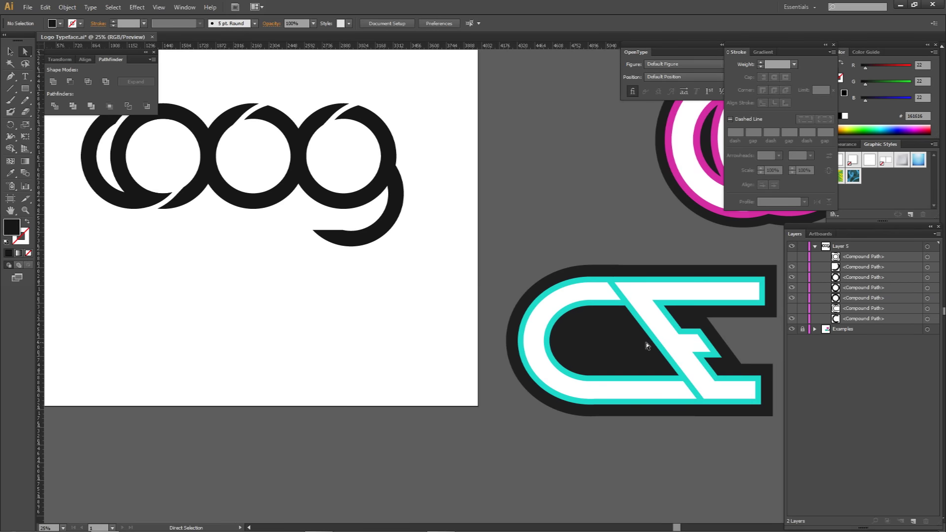
pyautogui.moveTo(332, 267); pyautogui.dragTo(429, 295)
pyautogui.click(815, 246)
pyautogui.click(802, 246)
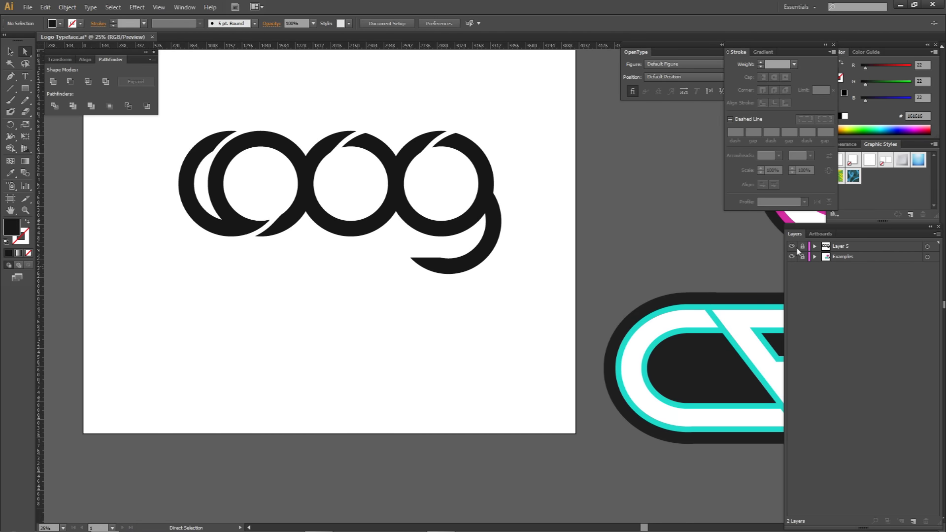
pyautogui.click(792, 246)
pyautogui.click(913, 520)
# Step: Draw a circle about 1512 pt in diameter near the middle of the artboard on the new layer
pyautogui.scroll(1, 378, 272)
pyautogui.hscroll(-2, 378, 273)
pyautogui.moveTo(422, 230); pyautogui.dragTo(346, 182)
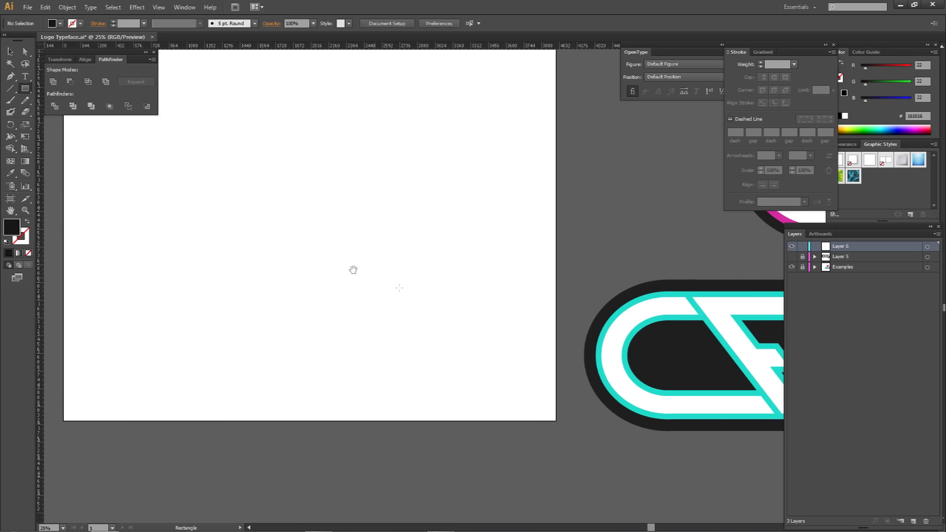
pyautogui.moveTo(353, 271); pyautogui.dragTo(482, 312)
pyautogui.moveTo(399, 230); pyautogui.dragTo(338, 204)
pyautogui.press('l')
pyautogui.moveTo(330, 179); pyautogui.dragTo(516, 365)
pyautogui.press('a')
pyautogui.moveTo(447, 287); pyautogui.dragTo(428, 254)
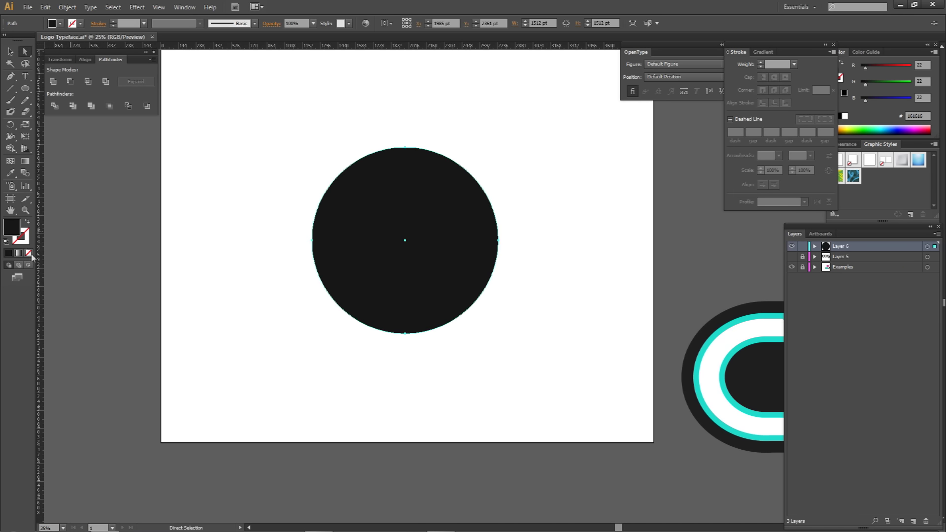
# Step: Swap the circle's fill and stroke, set the stroke weight to 250 pt and align the stroke to the inside
pyautogui.hotkey('shift', 'x')
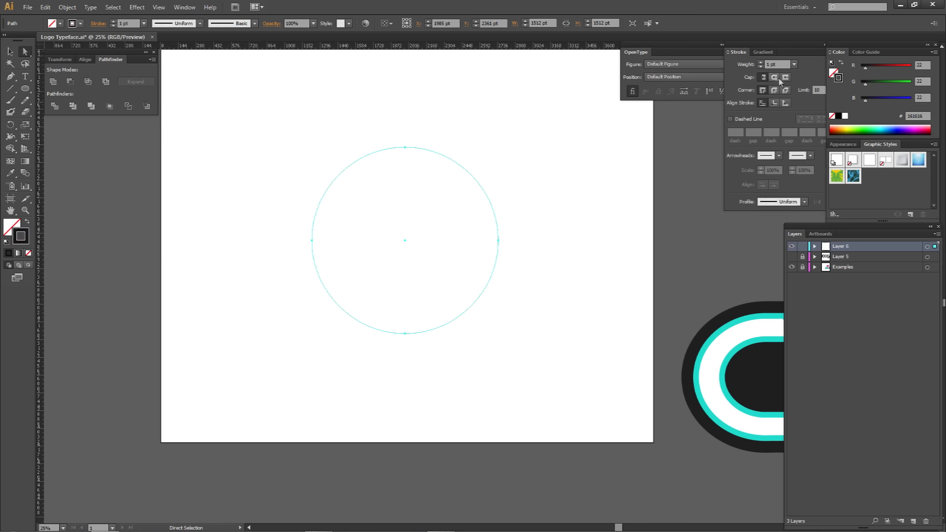
pyautogui.click(780, 80)
pyautogui.write('250')
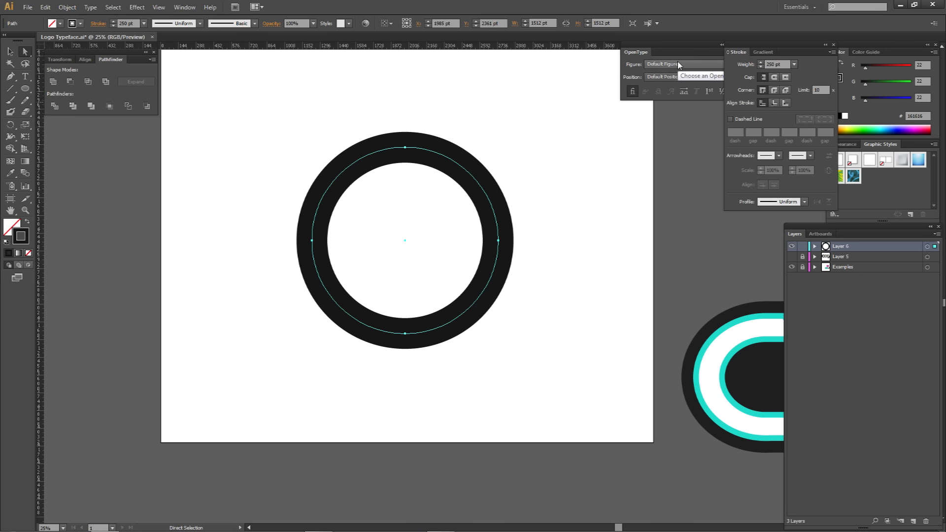
pyautogui.press('Return')
pyautogui.click(777, 102)
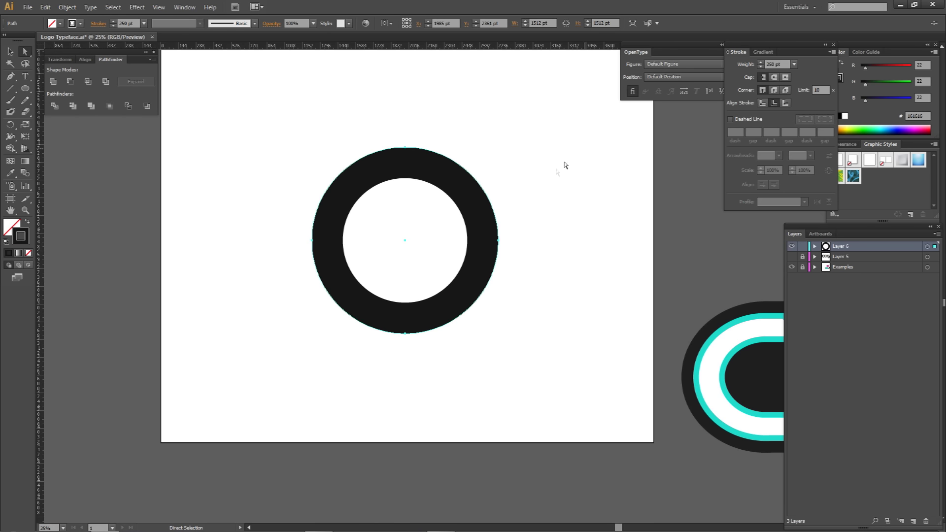
# Step: Expand the circle's appearance to turn its stroke into a filled ring shape, and deselect it
pyautogui.scroll(1, 487, 194)
pyautogui.moveTo(475, 211); pyautogui.dragTo(477, 217)
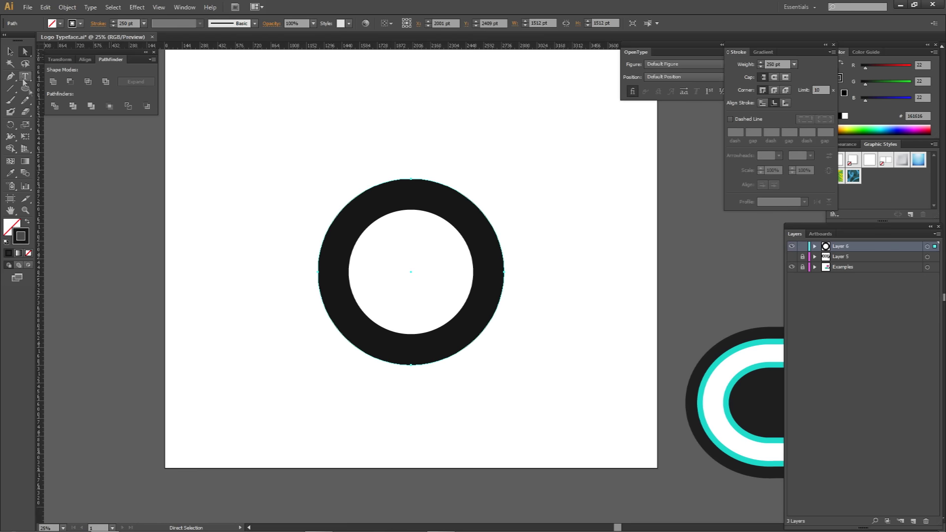
pyautogui.click(62, 8)
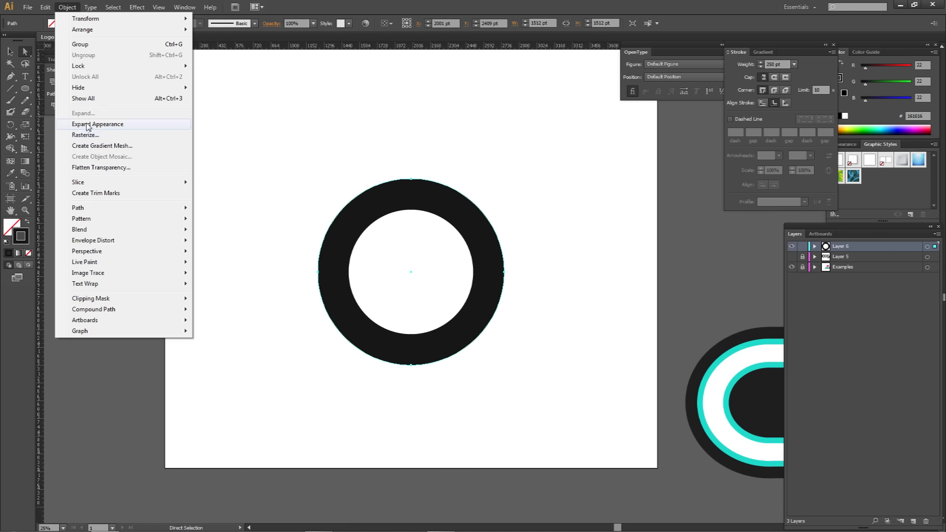
pyautogui.click(88, 126)
pyautogui.click(416, 245)
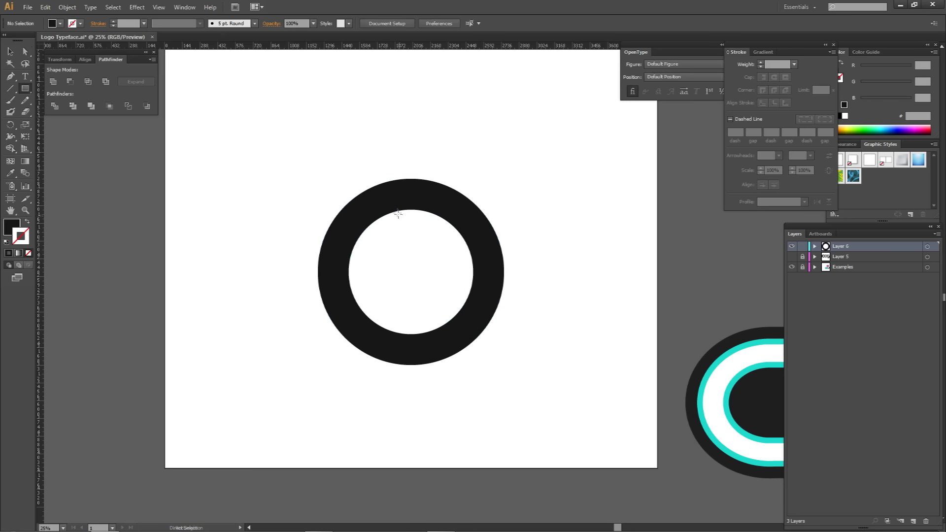
# Step: Draw a vertical rectangle about 316 pt wide and 2120 pt high over the ring's right side as a stem, starting at its inner edge
pyautogui.moveTo(482, 237); pyautogui.dragTo(494, 290)
pyautogui.hotkey('ctrl', 'z')
pyautogui.moveTo(485, 206); pyautogui.dragTo(521, 381)
pyautogui.press('a')
pyautogui.click(552, 318)
pyautogui.moveTo(504, 331); pyautogui.dragTo(496, 341)
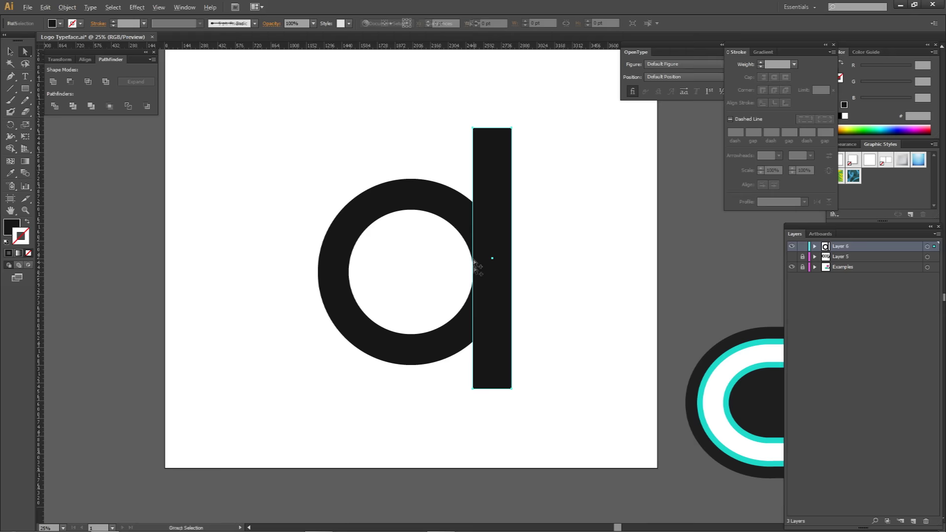
# Step: Narrow the stem rectangle to about 252 pt wide to match the ring's thickness
pyautogui.scroll(4, 474, 280)
pyautogui.scroll(1, 474, 281)
pyautogui.scroll(-8, 484, 332)
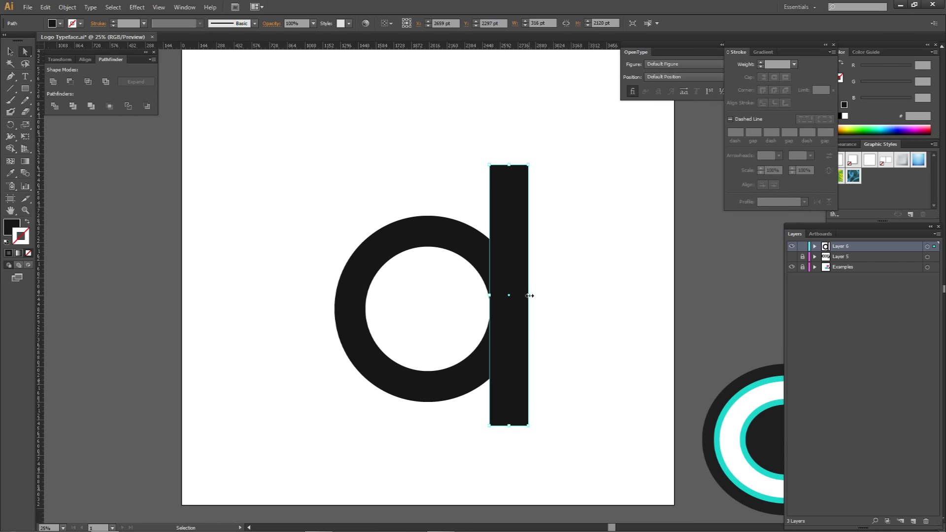
pyautogui.moveTo(529, 296)
pyautogui.mouseDown()
pyautogui.moveTo(513, 296)
pyautogui.moveTo(545, 295)
pyautogui.moveTo(508, 296)
pyautogui.moveTo(521, 297)
pyautogui.mouseUp()
pyautogui.click(501, 270)
# Step: Nudge the stem rectangle right to line up with the ring's inner and outer right edges, and select it together with the ring
pyautogui.hotkey('ctrl', 'a')
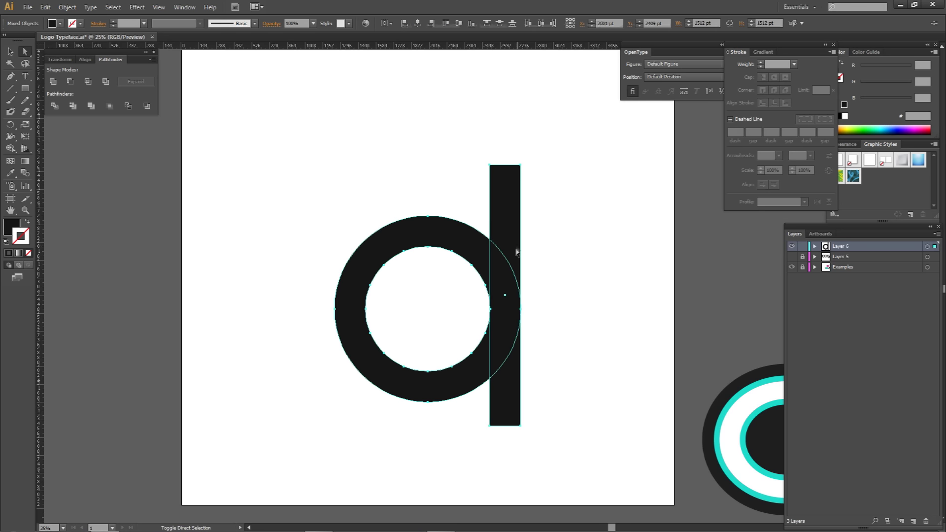
pyautogui.scroll(2, 515, 303)
pyautogui.hotkey('shift', 'm')
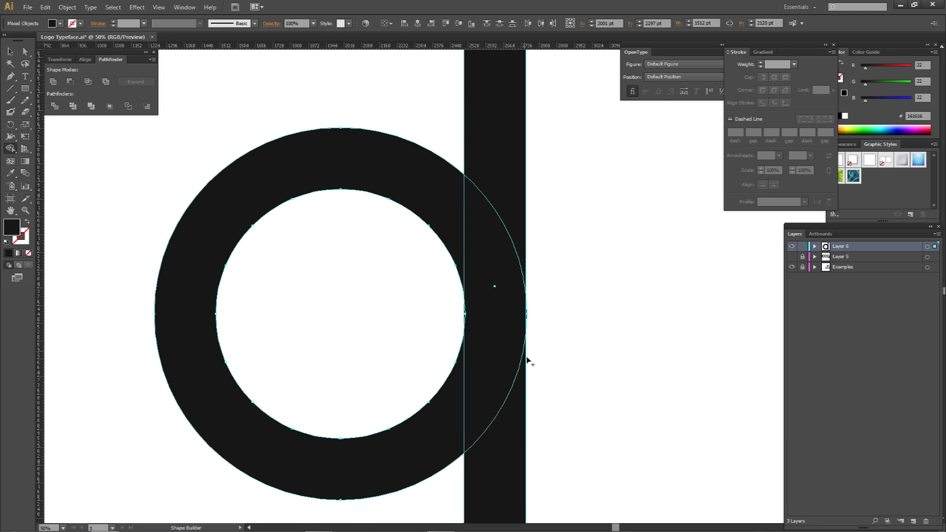
pyautogui.scroll(3, 532, 329)
pyautogui.scroll(2, 517, 336)
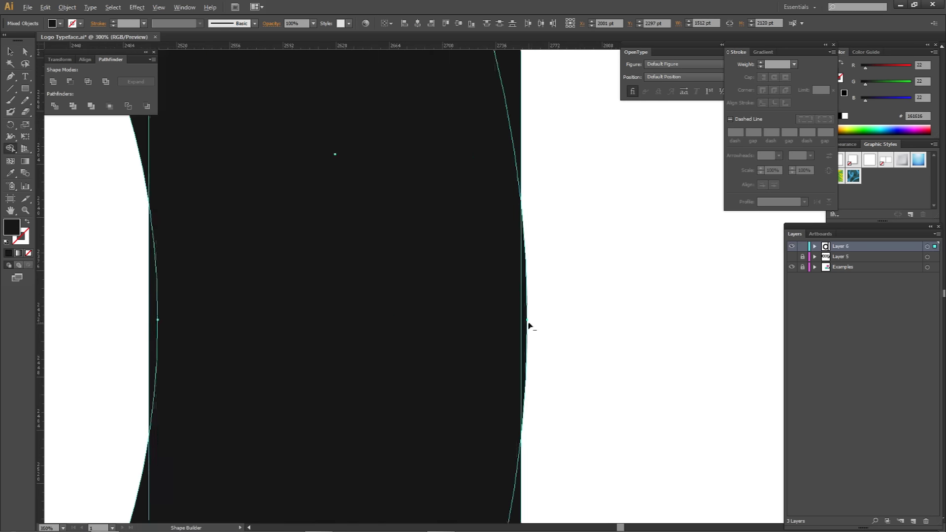
pyautogui.press('a')
pyautogui.click(532, 211)
pyautogui.click(520, 159)
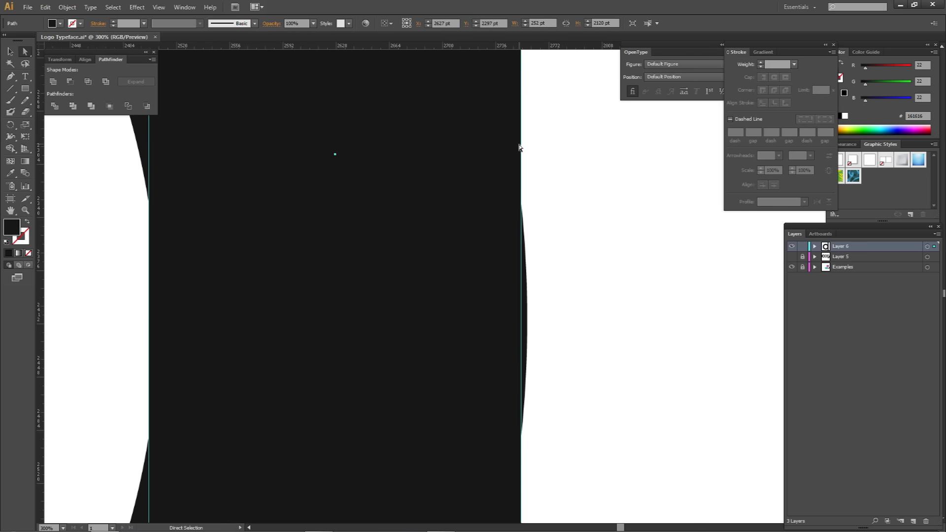
pyautogui.press('Right')
pyautogui.press('Right')
pyautogui.press('Right')
pyautogui.press('Right')
pyautogui.press('Right')
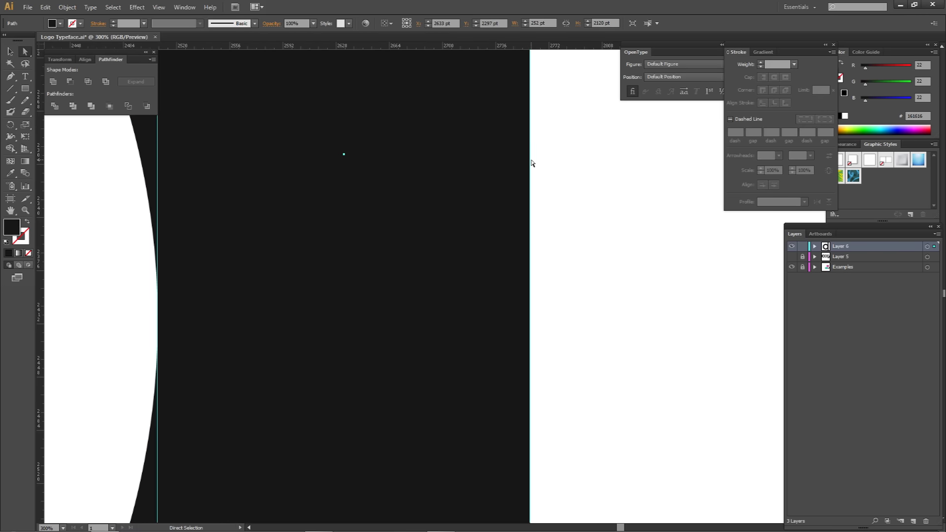
pyautogui.press('Left')
pyautogui.press('Left')
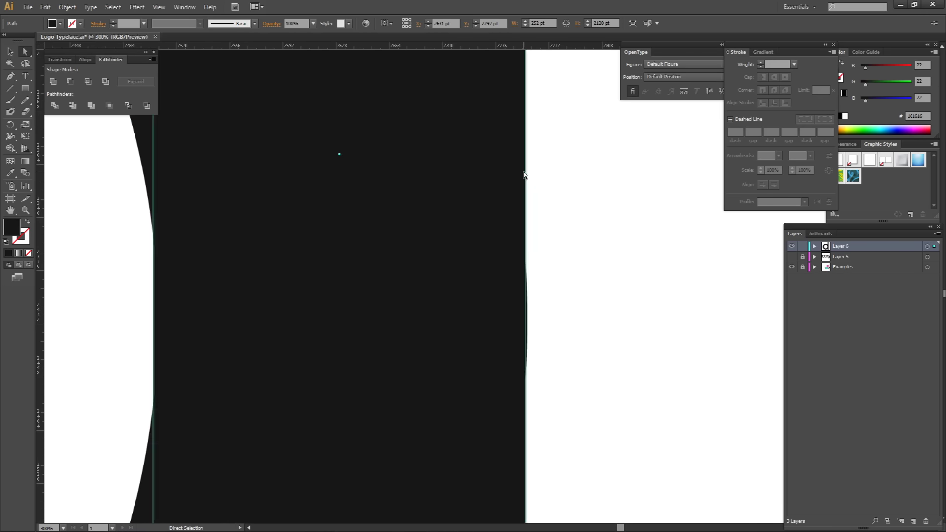
pyautogui.keyDown('shift'); pyautogui.click(148, 172); pyautogui.keyUp('shift')
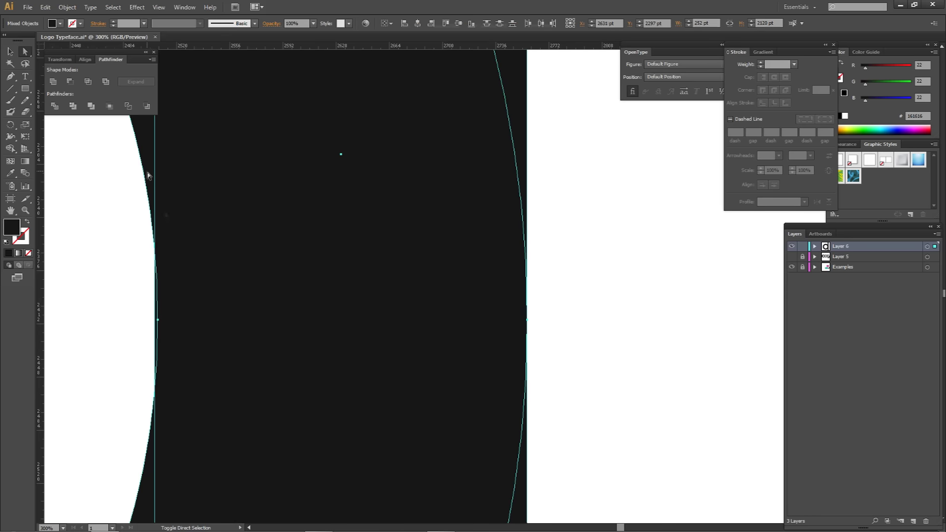
# Step: Widen the stem rectangle to about 256 pt by nudging its right edge outward past the ring's outer edge
pyautogui.scroll(-1, 198, 249)
pyautogui.hotkey('shift', 'm')
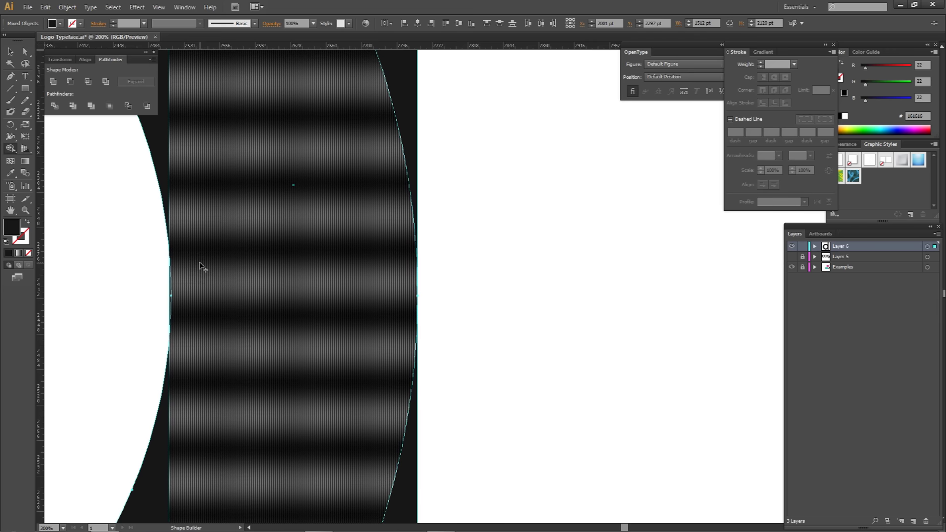
pyautogui.scroll(-1, 221, 305)
pyautogui.hscroll(-3, 243, 338)
pyautogui.scroll(-2, 435, 387)
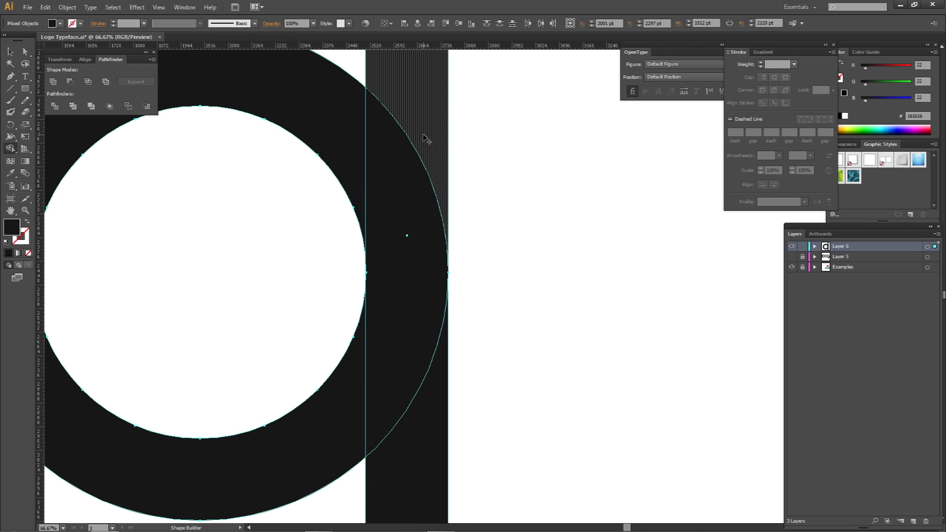
pyautogui.scroll(-3, 424, 237)
pyautogui.scroll(-2, 428, 353)
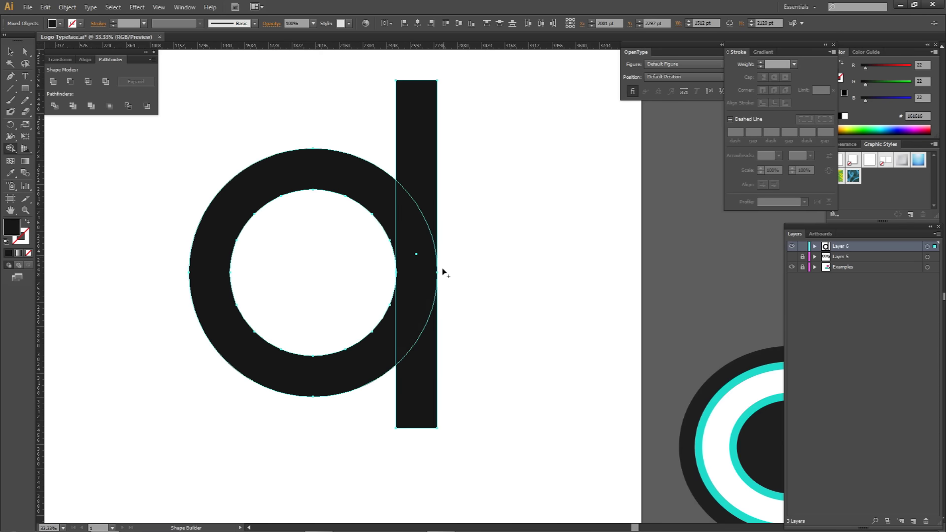
pyautogui.press('a')
pyautogui.click(436, 217)
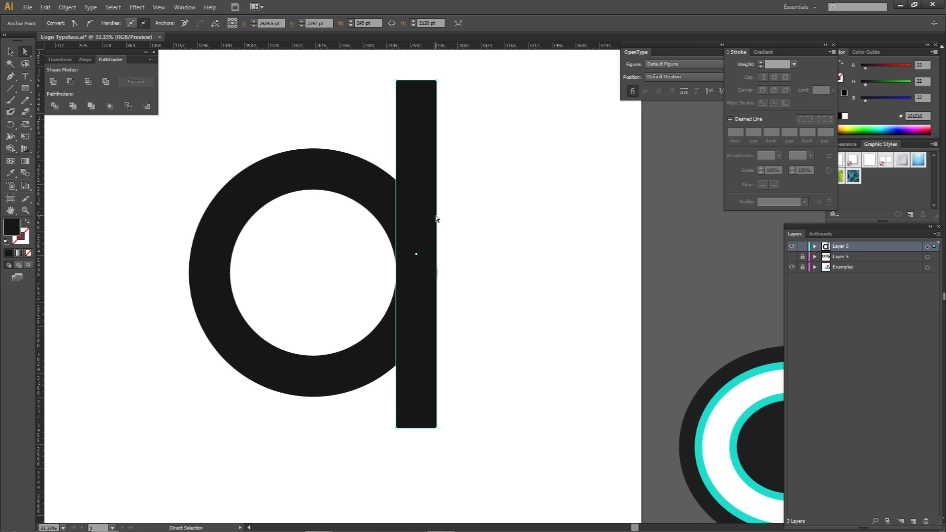
pyautogui.press('Right')
pyautogui.keyDown('shift'); pyautogui.click(391, 210); pyautogui.keyUp('shift')
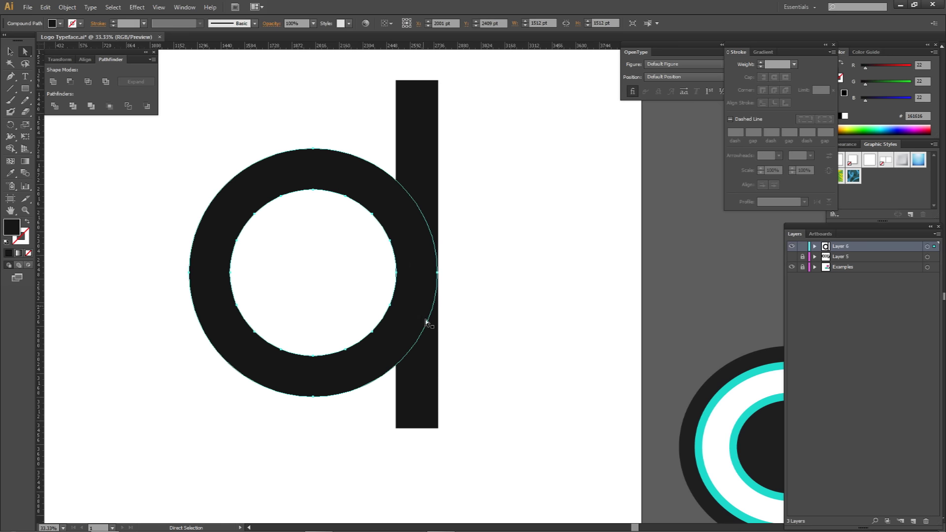
# Step: Try to shift the stem rectangle right, away from the ring's inner edge, and undo the move
pyautogui.hotkey('ctrl', 'h')
pyautogui.scroll(1, 425, 344)
pyautogui.moveTo(420, 379); pyautogui.dragTo(437, 376)
pyautogui.keyDown('shift'); pyautogui.click(395, 313); pyautogui.keyUp('shift')
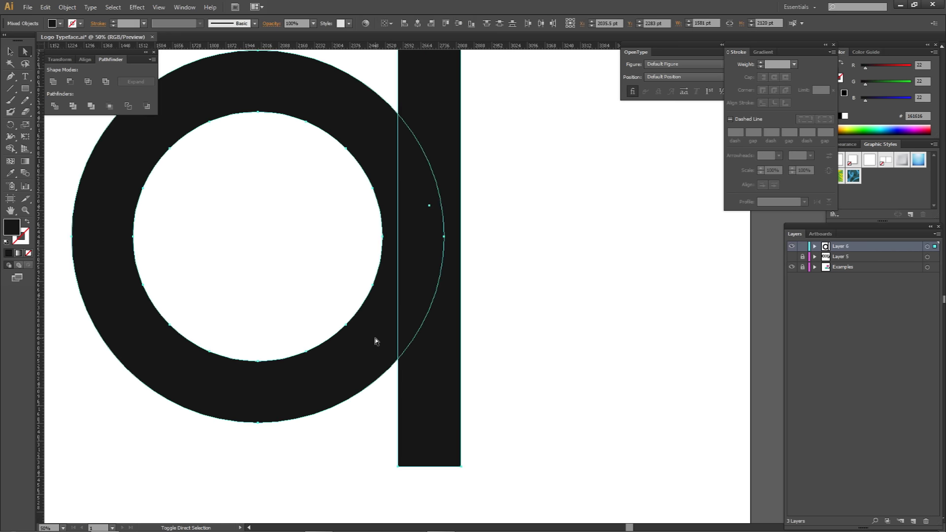
pyautogui.hotkey('ctrl', 'z')
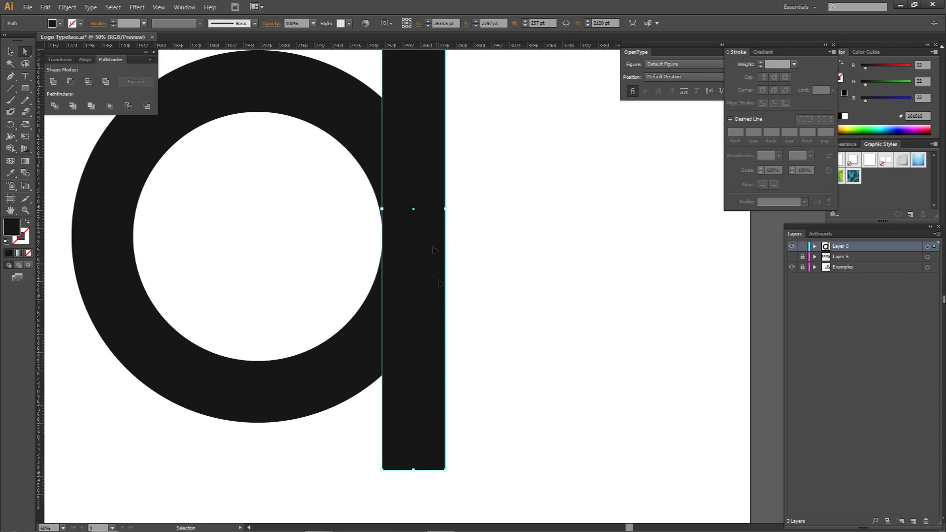
# Step: Try to move the ring left so its outer edge meets the stem's inner edge
pyautogui.press('v')
pyautogui.click(362, 145)
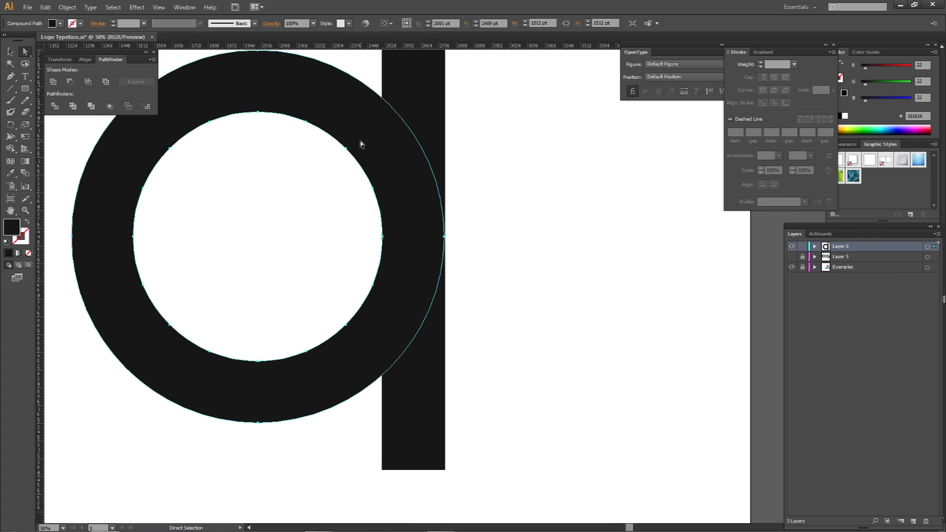
pyautogui.moveTo(360, 142); pyautogui.dragTo(286, 147)
pyautogui.moveTo(347, 234); pyautogui.dragTo(378, 261)
pyautogui.scroll(4, 412, 239)
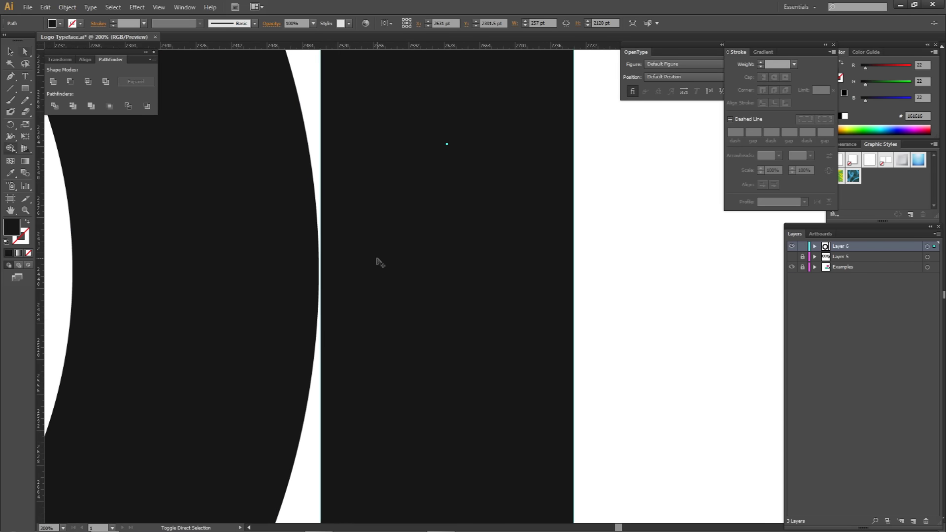
pyautogui.hotkey('shift', 'm')
pyautogui.scroll(-6, 365, 308)
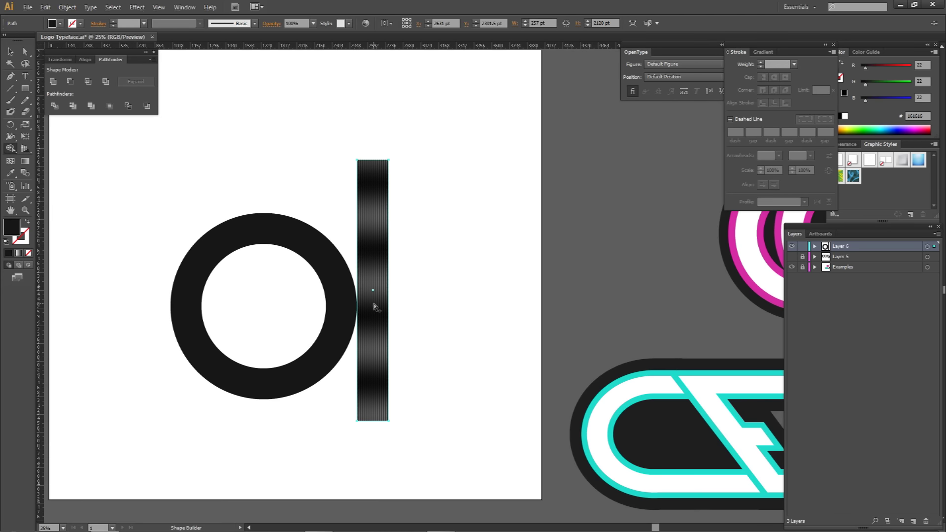
# Step: Undo the ring's moves to put it back overlapping the stem
pyautogui.hotkey('ctrl', 'z')
pyautogui.hotkey('ctrl', 'z')
pyautogui.hotkey('ctrl', 'z')
pyautogui.hotkey('ctrl', 'z')
pyautogui.hotkey('ctrl', 'z')
pyautogui.hotkey('ctrl', 'z')
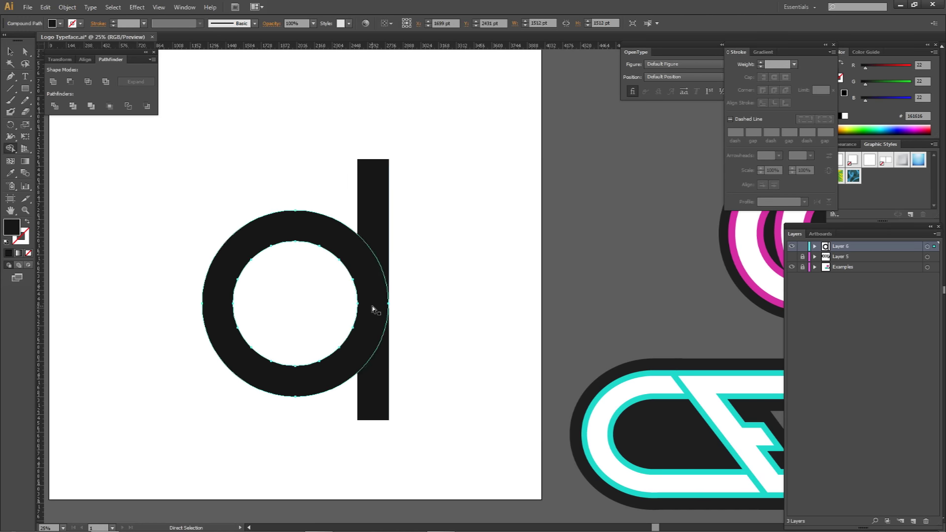
# Step: Try to cut off the stem below the ring with the Shape Builder tool, and undo it
pyautogui.keyDown('ctrl'); pyautogui.click(366, 352); pyautogui.keyUp('ctrl')
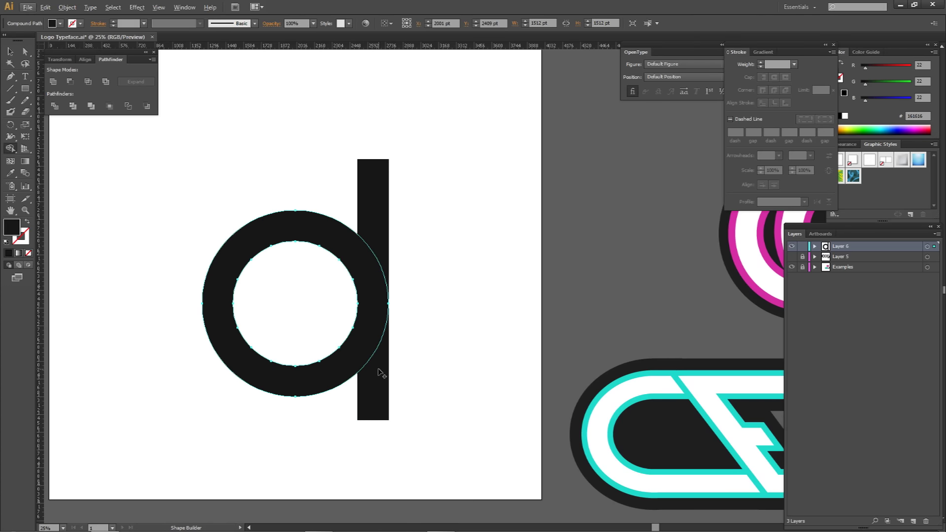
pyautogui.keyDown('ctrl'); pyautogui.keyDown('shift'); pyautogui.click(378, 368); pyautogui.keyUp('shift'); pyautogui.keyUp('ctrl')
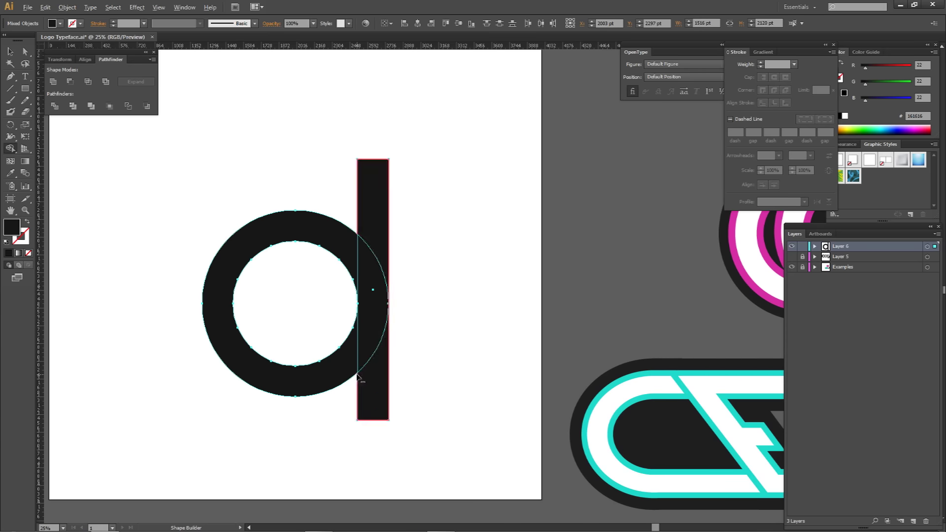
pyautogui.keyDown('alt'); pyautogui.click(375, 378); pyautogui.keyUp('alt')
pyautogui.hotkey('ctrl', 'z')
# Step: Nudge the stem rectangle left until its right edge lines up with the ring's outer right edge
pyautogui.scroll(7, 383, 302)
pyautogui.press('a')
pyautogui.click(467, 282)
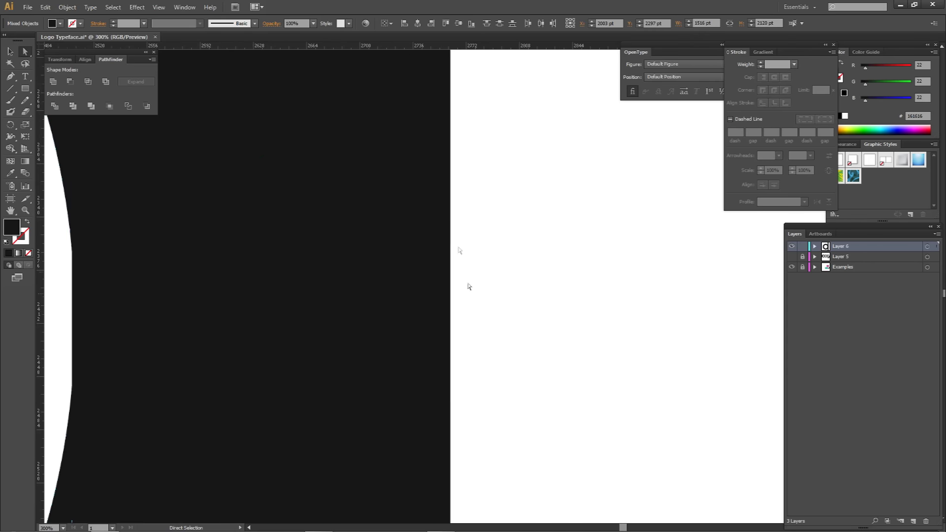
pyautogui.click(449, 202)
pyautogui.press('Left')
pyautogui.press('Left')
pyautogui.press('Left')
pyautogui.press('Left')
pyautogui.press('Left')
pyautogui.press('Left')
pyautogui.press('Left')
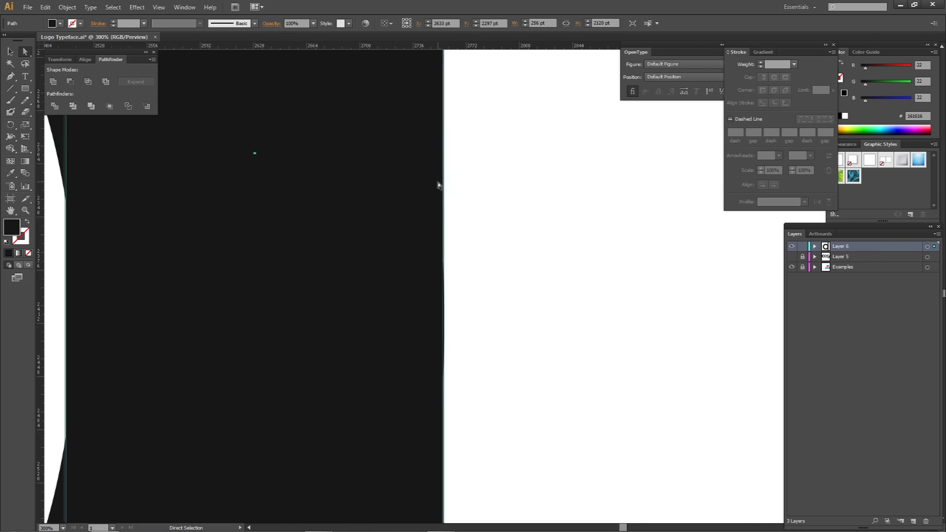
pyautogui.press('Right')
pyautogui.press('Right')
pyautogui.press('Right')
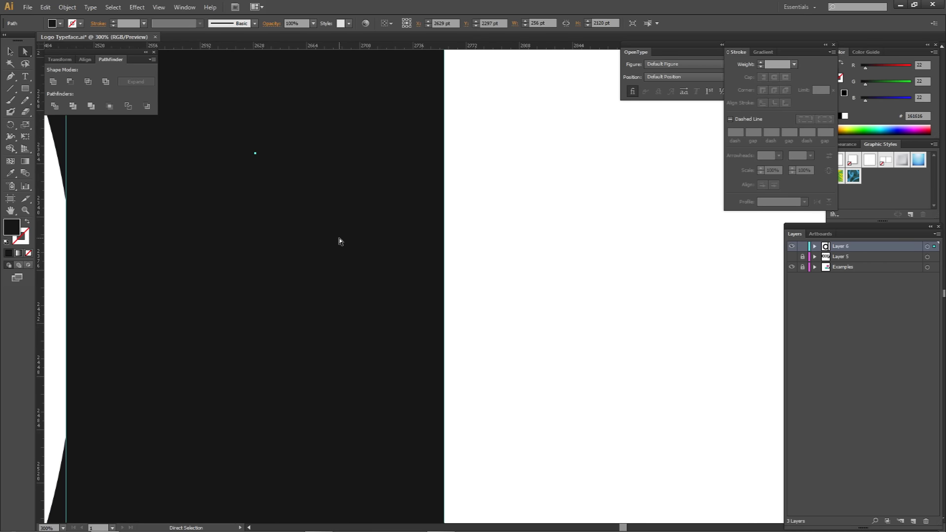
# Step: Remove the stem section below the ring with the Shape Builder tool, check the shape, and undo the removal
pyautogui.scroll(-6, 339, 238)
pyautogui.keyDown('shift'); pyautogui.click(310, 243); pyautogui.keyUp('shift')
pyautogui.hotkey('shift', 'm')
pyautogui.keyDown('alt'); pyautogui.click(338, 341); pyautogui.keyUp('alt')
pyautogui.press('a')
pyautogui.click(371, 340)
pyautogui.press('space')
pyautogui.moveTo(333, 341); pyautogui.dragTo(479, 345)
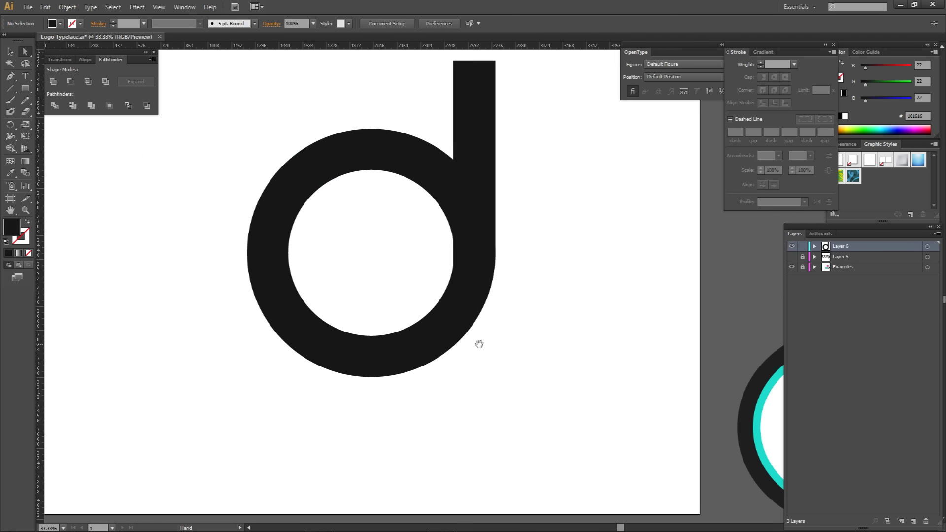
pyautogui.hotkey('ctrl', 'z')
pyautogui.click(559, 238)
pyautogui.scroll(-1, 500, 155)
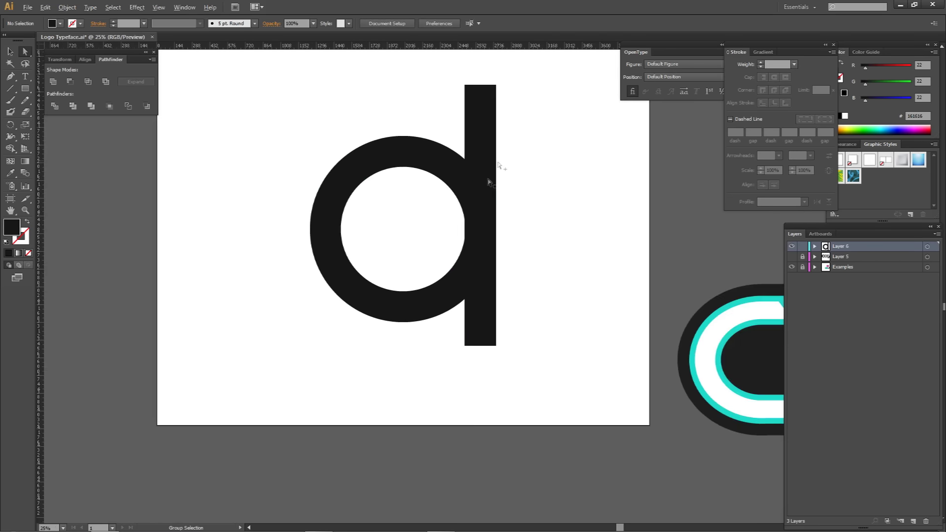
# Step: Duplicate the stem rectangle onto the ring's left side, with its inner edge meeting the ring's inner left edge
pyautogui.scroll(-1, 497, 162)
pyautogui.click(485, 148)
pyautogui.moveTo(485, 149); pyautogui.dragTo(106, 189)
pyautogui.click(203, 183)
pyautogui.press('space')
pyautogui.moveTo(160, 251); pyautogui.dragTo(89, 328)
pyautogui.scroll(-1, 101, 245)
pyautogui.moveTo(94, 258); pyautogui.dragTo(256, 290)
pyautogui.scroll(3, 226, 256)
pyautogui.click(337, 208)
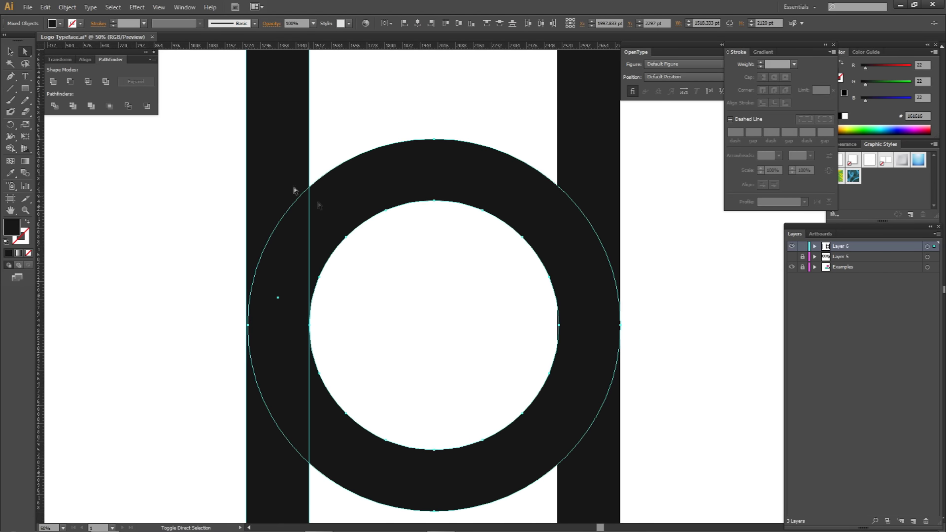
pyautogui.keyDown('shift'); pyautogui.click(296, 143); pyautogui.keyUp('shift')
pyautogui.hotkey('shift', 'm')
pyautogui.press('a')
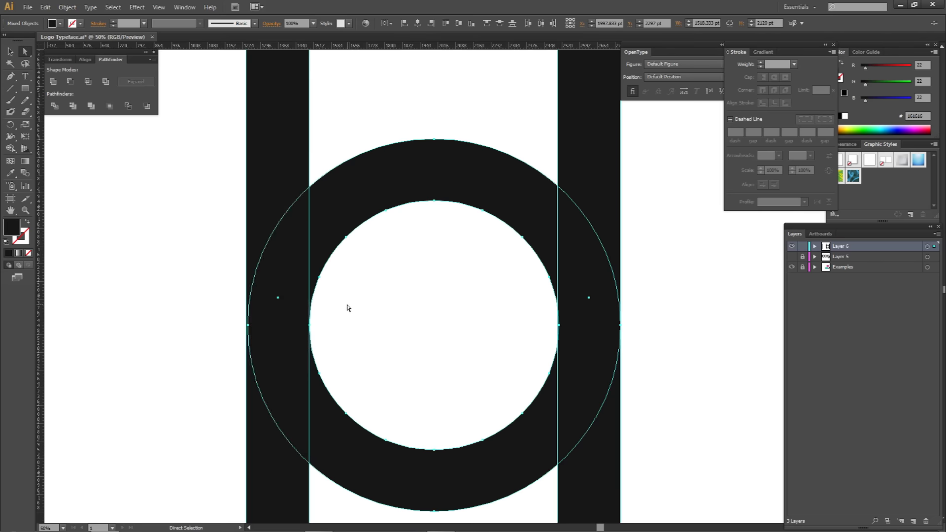
pyautogui.click(347, 306)
# Step: Narrow the left stem to about 249 pt by moving its outer edge in to the ring's outer left edge
pyautogui.scroll(1, 263, 294)
pyautogui.click(269, 170)
pyautogui.scroll(2, 264, 325)
pyautogui.scroll(2, 264, 342)
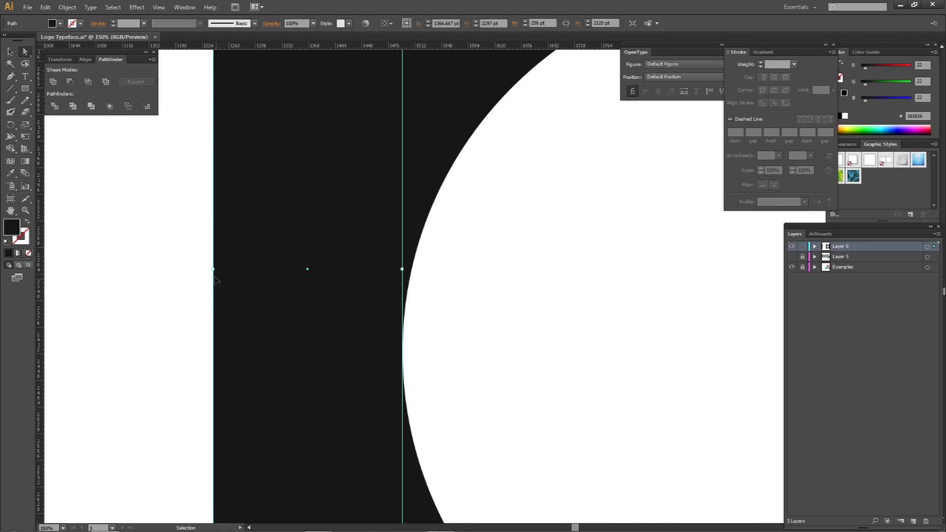
pyautogui.click(212, 270)
pyautogui.moveTo(212, 269)
pyautogui.mouseDown()
pyautogui.moveTo(228, 270)
pyautogui.moveTo(218, 270)
pyautogui.mouseUp()
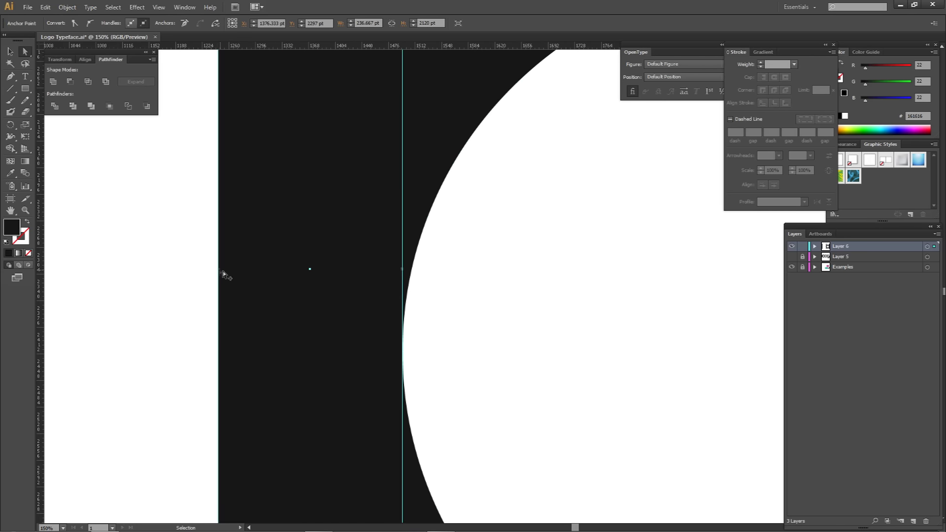
pyautogui.scroll(-5, 233, 276)
# Step: Select the ring with both stems and cut off the stem sections below it with the Shape Builder tool
pyautogui.click(266, 237)
pyautogui.keyDown('shift'); pyautogui.click(249, 194); pyautogui.keyUp('shift')
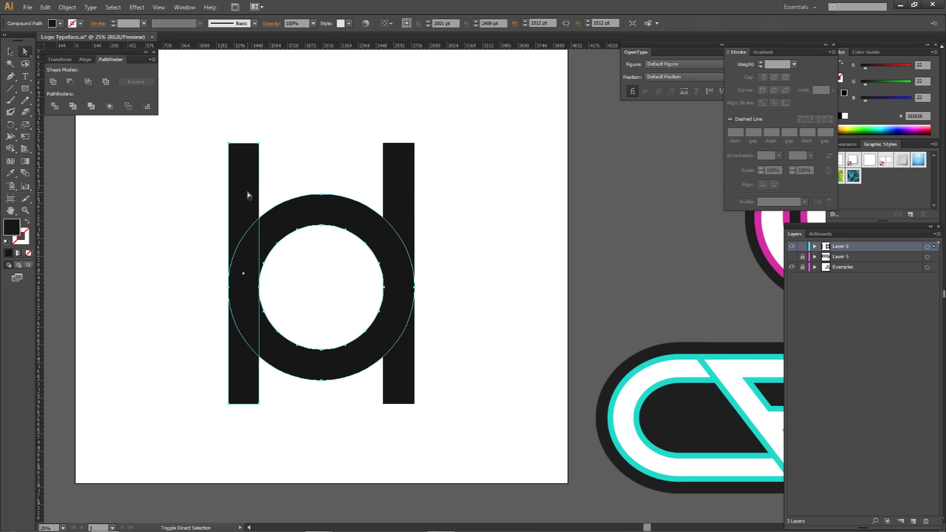
pyautogui.keyDown('shift'); pyautogui.click(388, 210); pyautogui.keyUp('shift')
pyautogui.hotkey('shift', 'm')
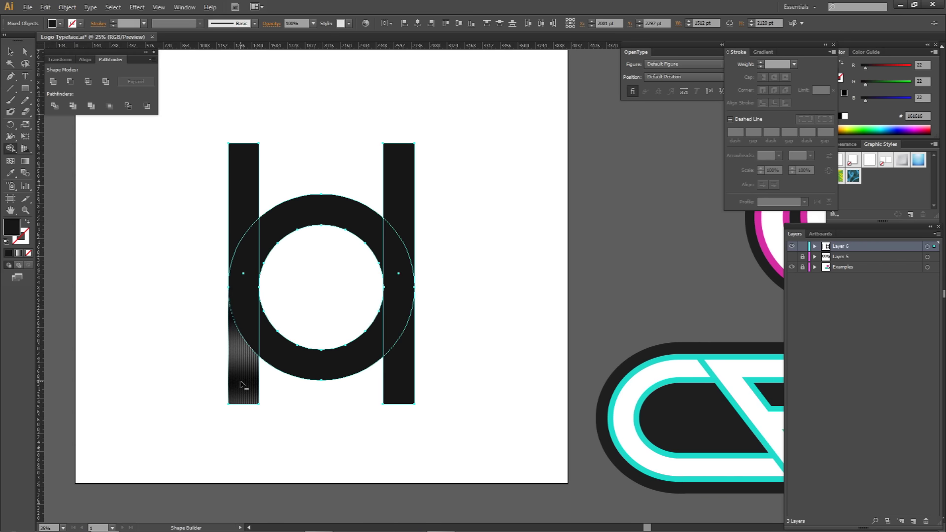
pyautogui.keyDown('alt'); pyautogui.click(395, 362); pyautogui.keyUp('alt')
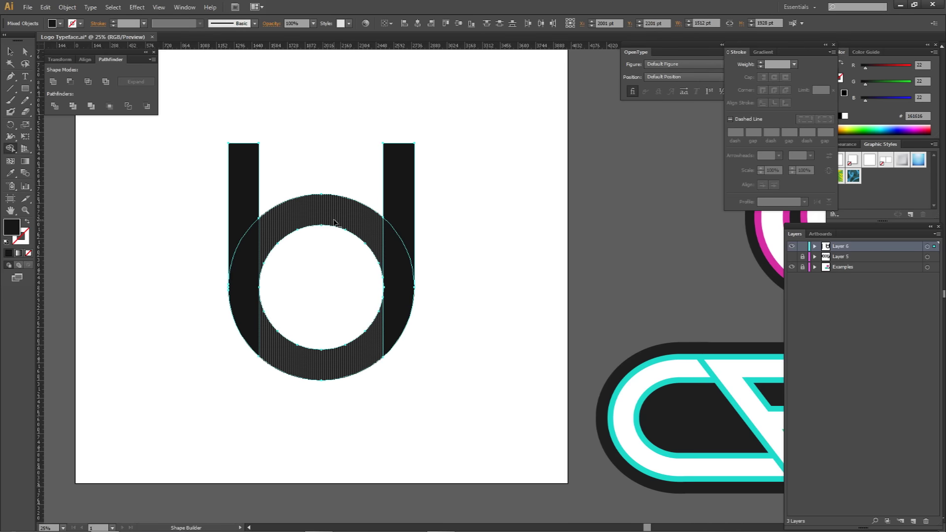
# Step: Nudge the left stem about 1 pt to the right so its straight edge slightly overlaps the ring's inner circle
pyautogui.press('a')
pyautogui.click(278, 289)
pyautogui.scroll(3, 252, 292)
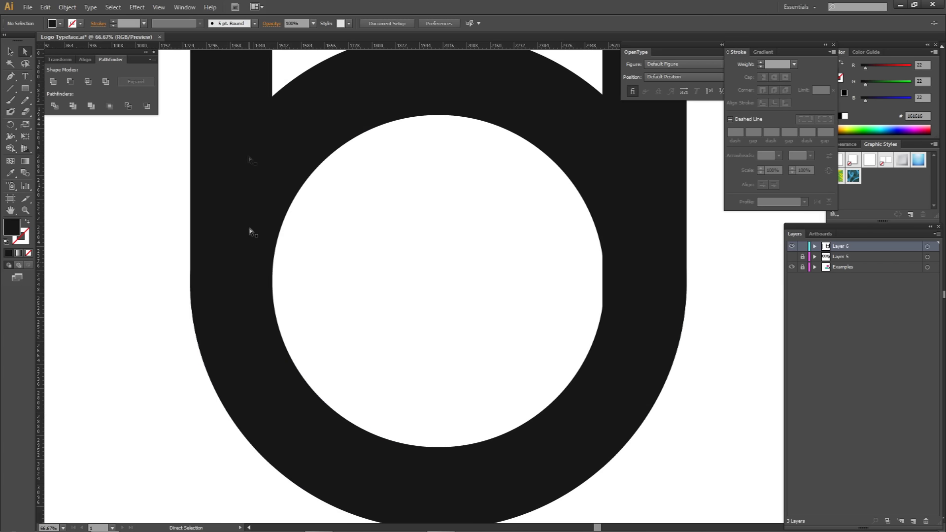
pyautogui.click(249, 232)
pyautogui.scroll(6, 281, 289)
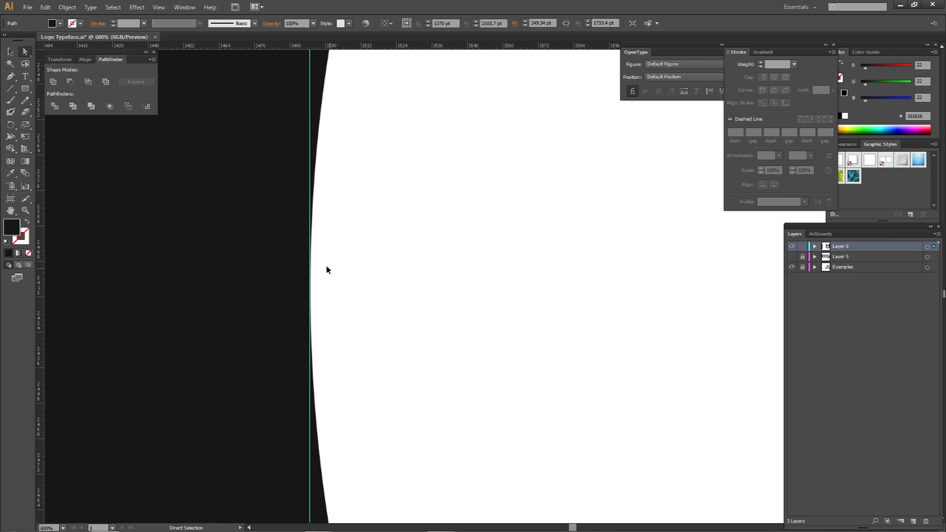
pyautogui.scroll(-3, 314, 261)
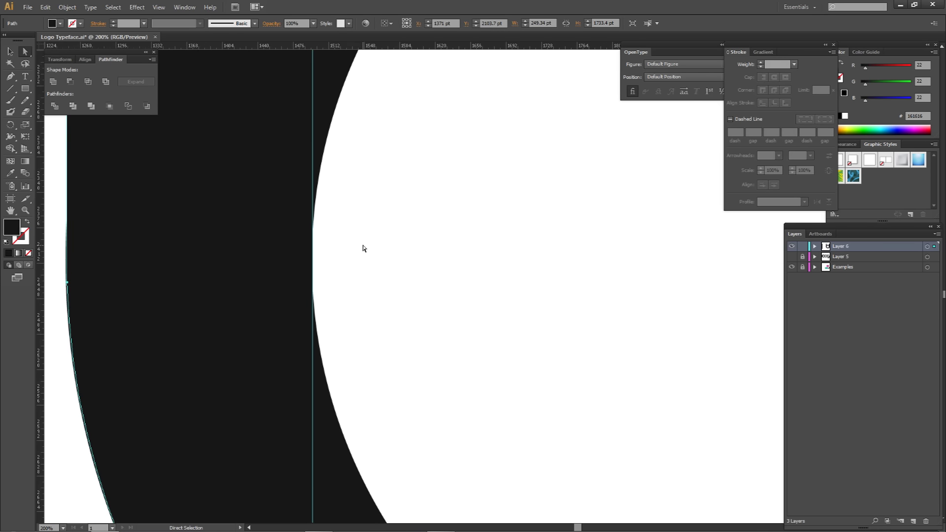
pyautogui.scroll(-1, 363, 249)
pyautogui.scroll(4, 224, 298)
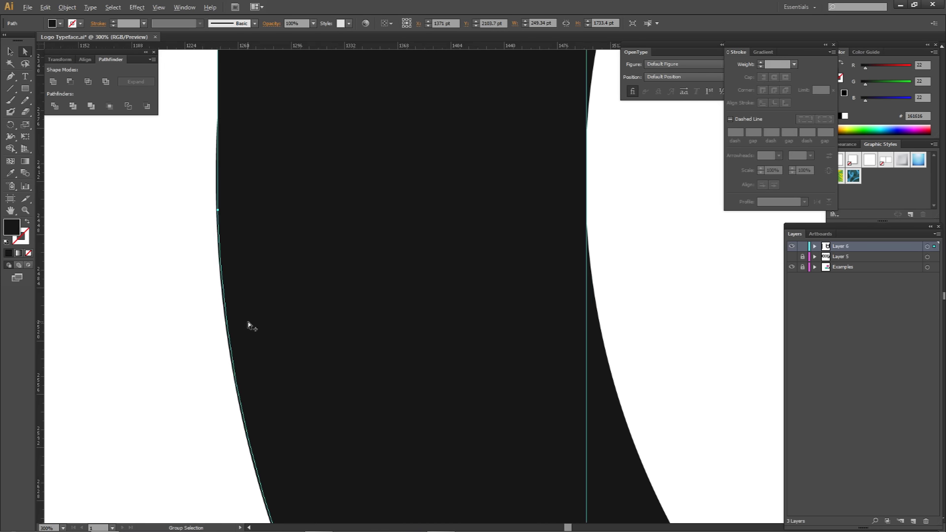
# Step: Try to remove the thin sliver of ring outside the left stem's lower curve with the Shape Builder tool
pyautogui.hotkey('shift', 'm')
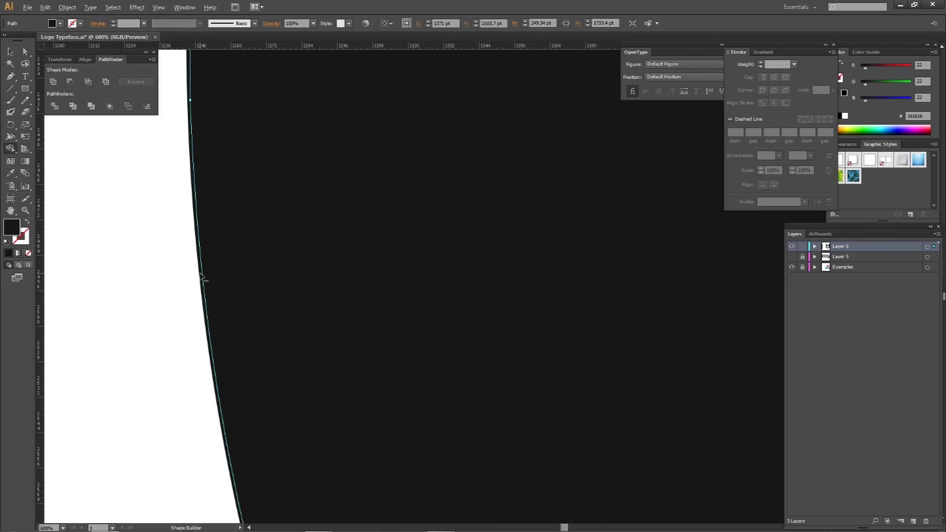
pyautogui.click(200, 275)
pyautogui.hotkey('shift', 'm')
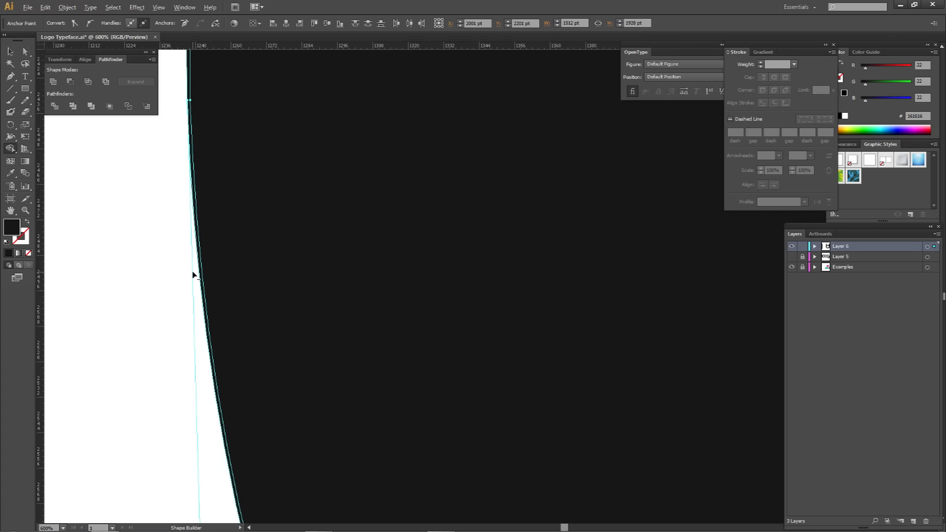
pyautogui.click(197, 274)
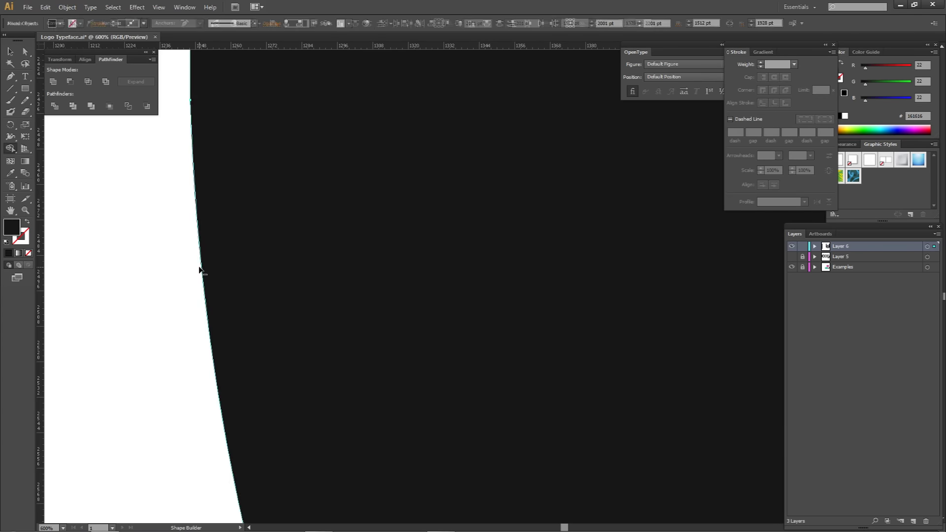
pyautogui.scroll(-8, 200, 270)
# Step: Undo the left stem edits and the Shape Builder cuts to restore both full-length stems over the ring
pyautogui.hotkey('ctrl', 'z')
pyautogui.press('a')
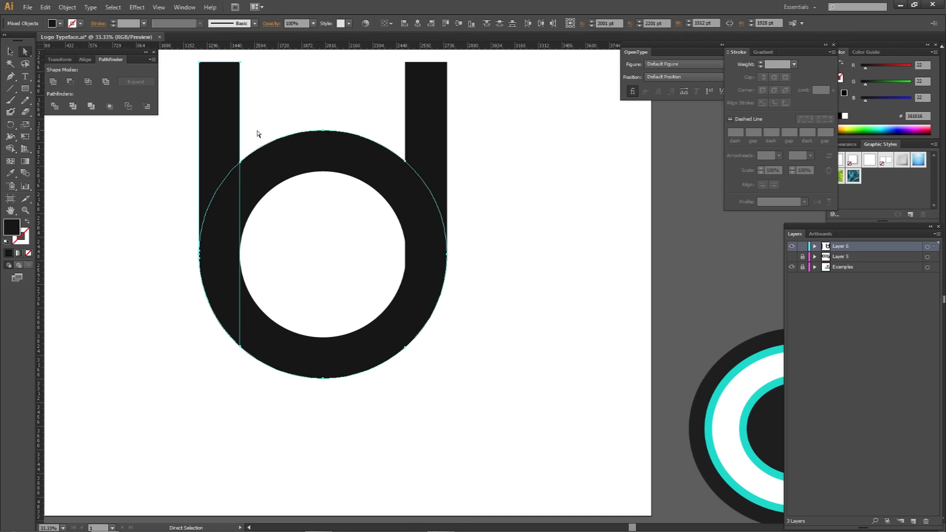
pyautogui.click(258, 132)
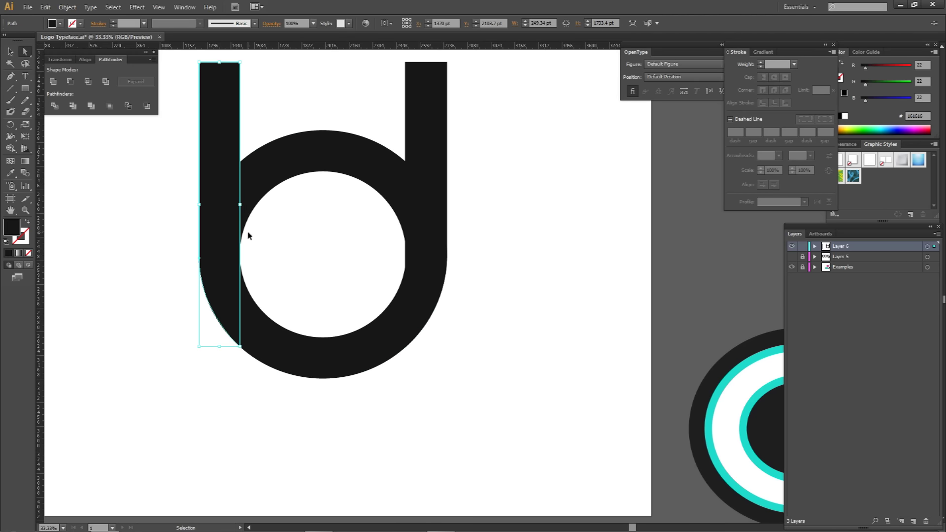
pyautogui.hotkey('ctrl', 'z')
pyautogui.scroll(5, 232, 234)
pyautogui.scroll(-3, 227, 238)
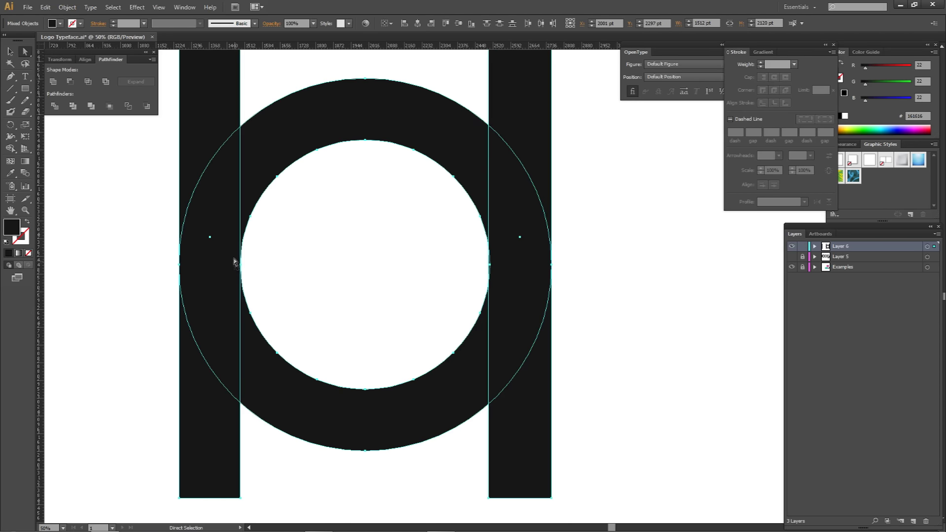
# Step: Nudge the left stem slightly to the right so its straight edge just overlaps the ring's inner circle, and select all the shapes
pyautogui.keyDown('ctrl'); pyautogui.click(211, 238); pyautogui.keyUp('ctrl')
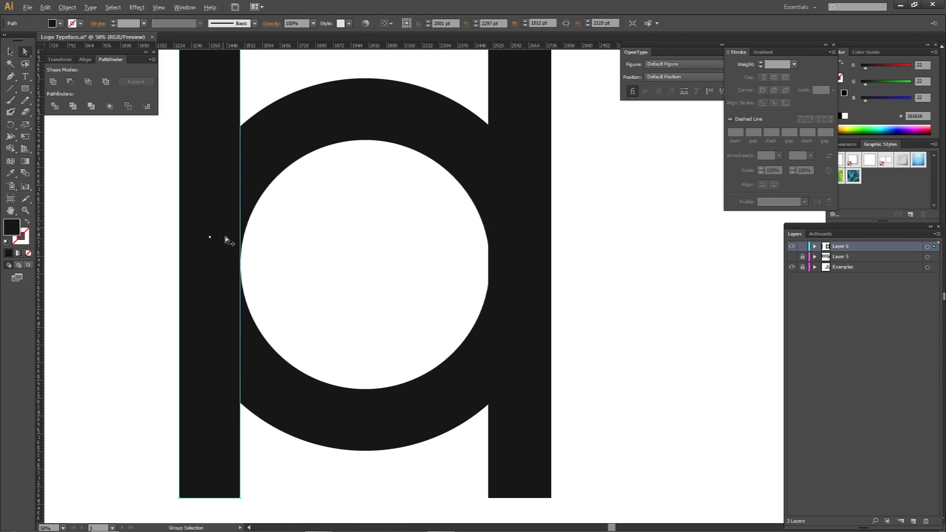
pyautogui.scroll(2, 221, 239)
pyautogui.moveTo(257, 238); pyautogui.dragTo(258, 238)
pyautogui.hotkey('ctrl', 'a')
pyautogui.hotkey('shift', 'm')
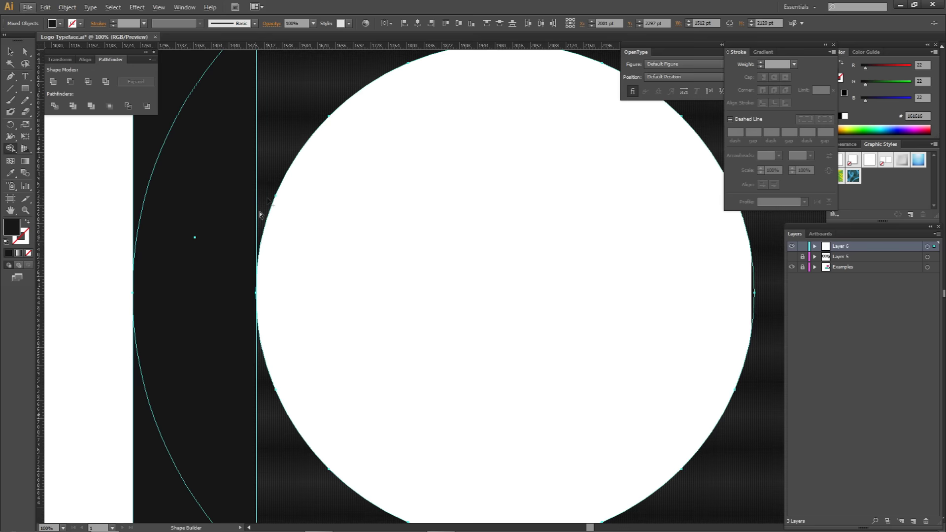
pyautogui.keyDown('ctrl'); pyautogui.click(243, 274); pyautogui.keyUp('ctrl')
pyautogui.moveTo(257, 239); pyautogui.dragTo(257, 239)
pyautogui.hotkey('ctrl', 'a')
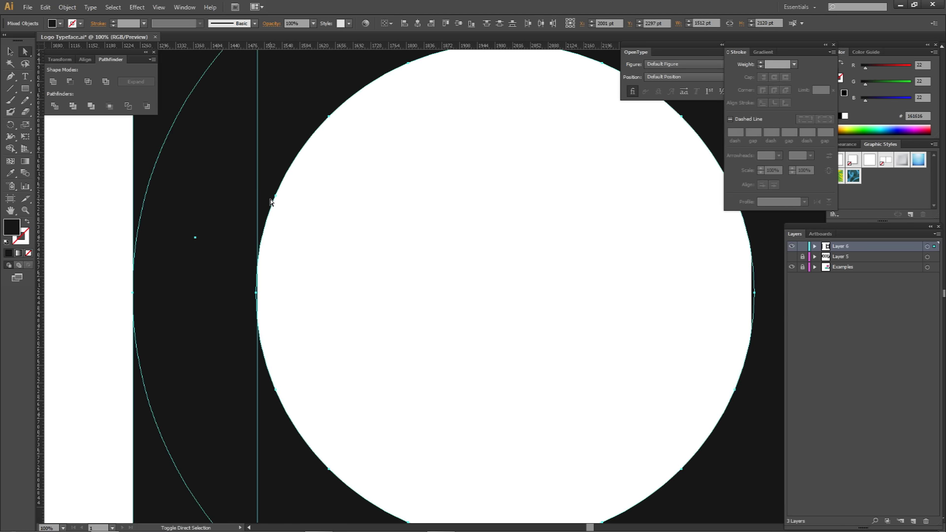
pyautogui.hotkey('shift', 'm')
pyautogui.click(490, 262)
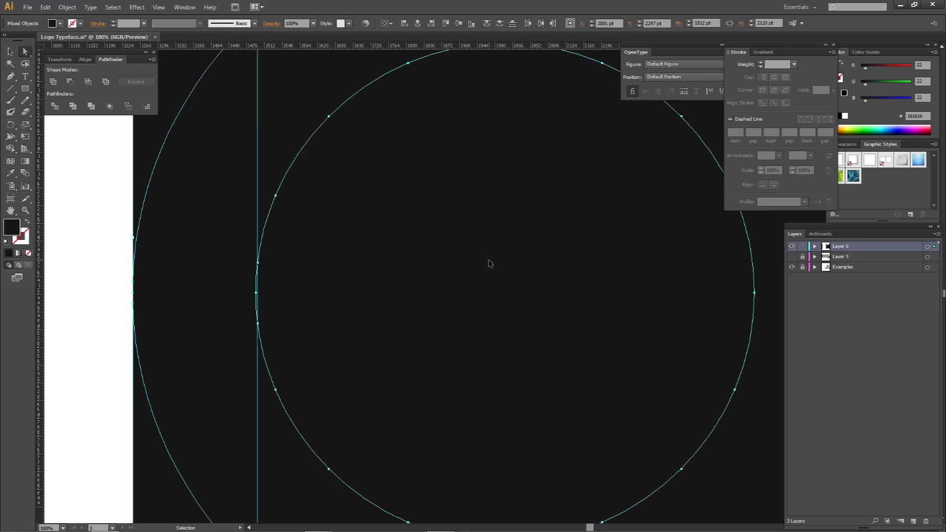
pyautogui.hotkey('ctrl', 'z')
# Step: Examine at close range how the inner edges of both stems meet the ring's inner circle
pyautogui.click(493, 262)
pyautogui.moveTo(564, 270); pyautogui.dragTo(248, 252)
pyautogui.hotkey('ctrl', 'a')
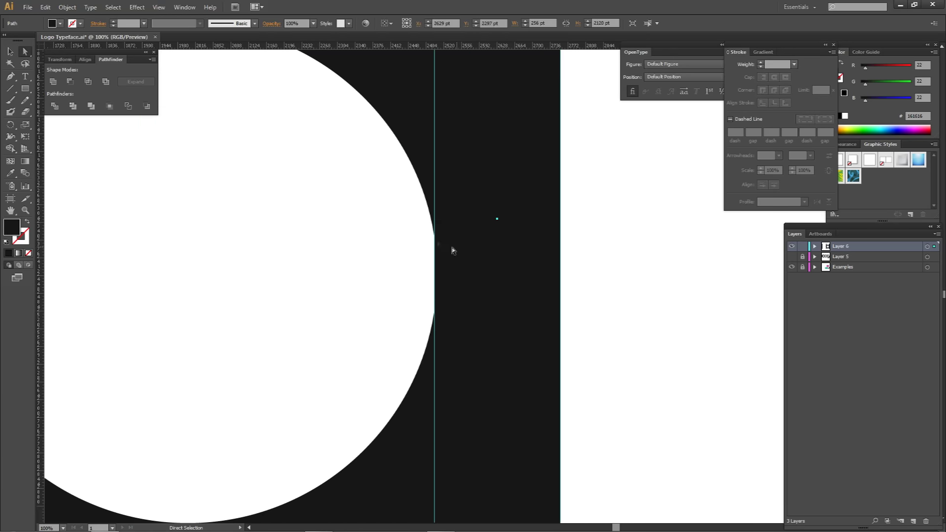
pyautogui.scroll(4, 429, 247)
pyautogui.scroll(-4, 428, 248)
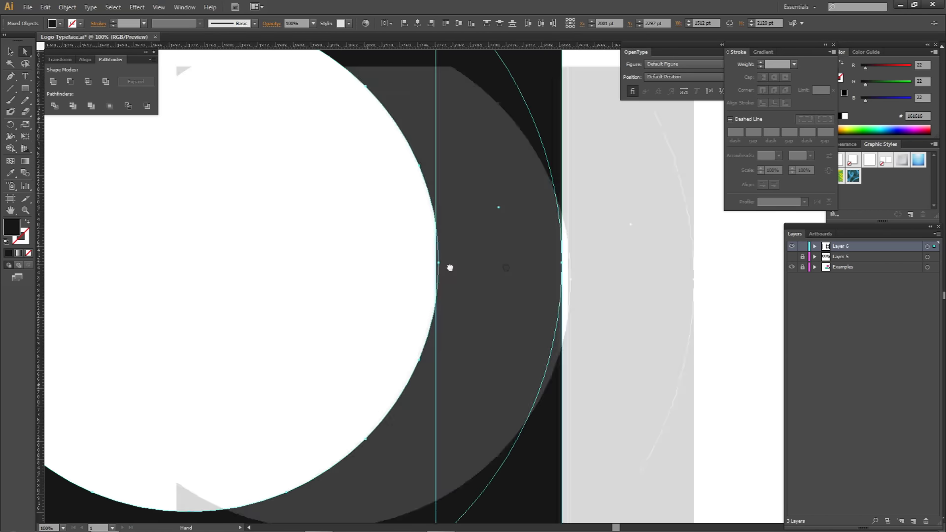
pyautogui.hscroll(-3, 412, 243)
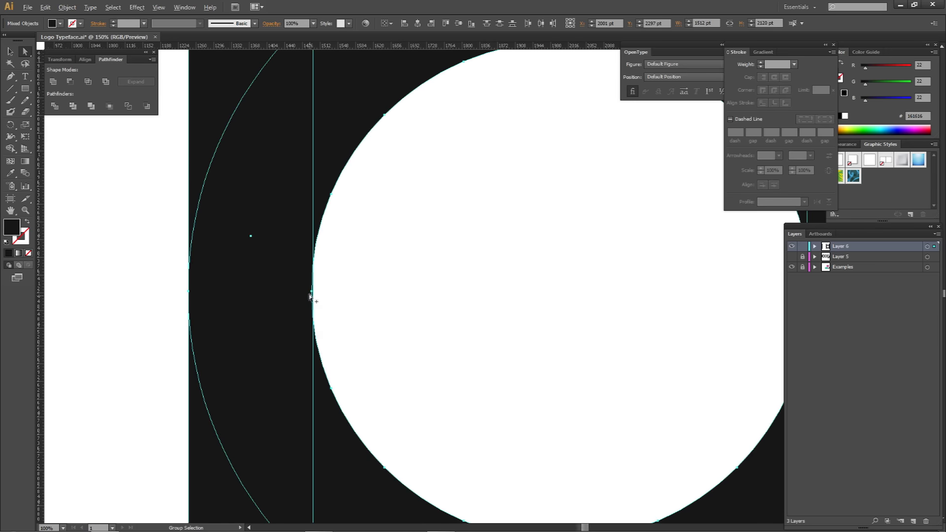
pyautogui.scroll(4, 310, 298)
pyautogui.scroll(-5, 322, 297)
pyautogui.moveTo(411, 204); pyautogui.dragTo(348, 302)
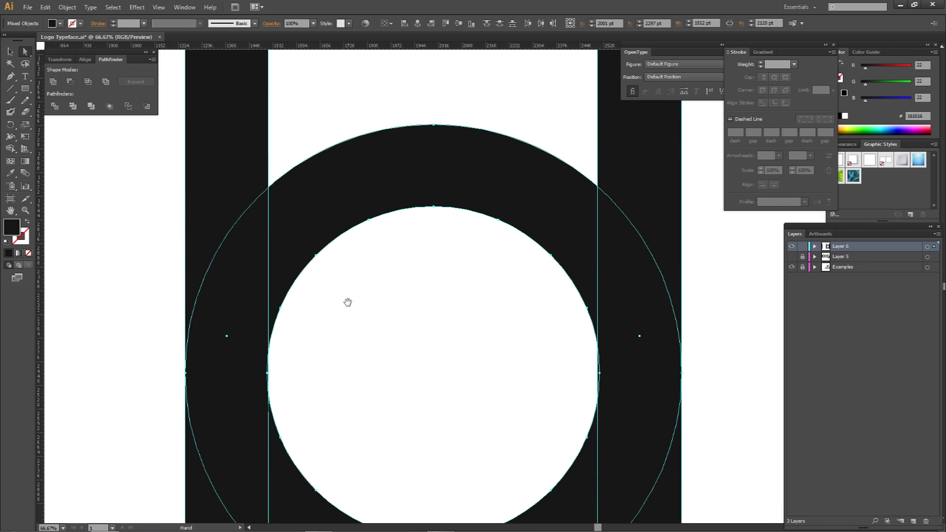
# Step: Remove the stem sections below the ring and the ring's upper arc with the Shape Builder tool, leaving a U shape
pyautogui.hotkey('shift', 'm')
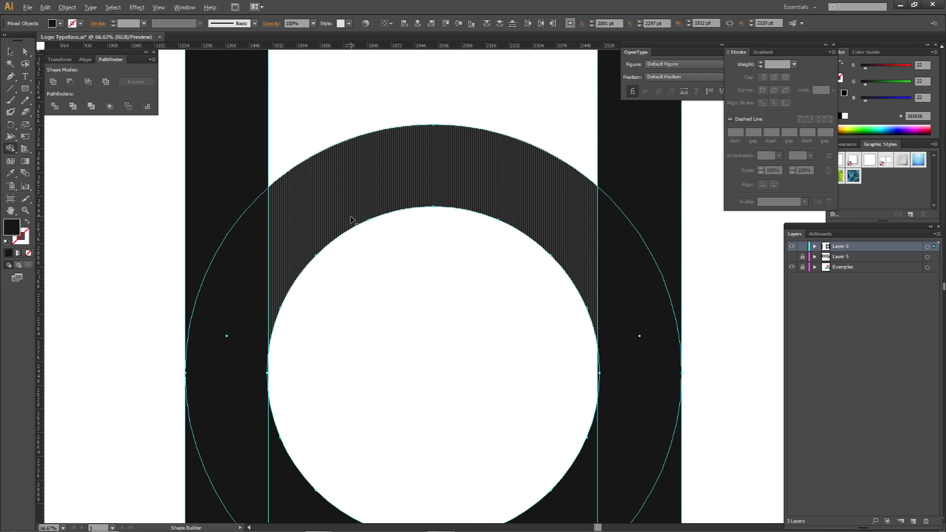
pyautogui.press('a')
pyautogui.click(372, 317)
pyautogui.scroll(-4, 373, 316)
pyautogui.moveTo(376, 317); pyautogui.dragTo(370, 302)
pyautogui.moveTo(279, 199); pyautogui.dragTo(489, 410)
pyautogui.hotkey('shift', 'm')
pyautogui.keyDown('alt'); pyautogui.click(438, 365); pyautogui.keyUp('alt')
pyautogui.keyDown('alt'); pyautogui.click(325, 369); pyautogui.keyUp('alt')
pyautogui.keyDown('alt'); pyautogui.click(382, 258); pyautogui.keyUp('alt')
pyautogui.press('a')
pyautogui.click(384, 263)
# Step: Draw a long thin bar across the upper part of the U and rotate it so it rises diagonally to the right
pyautogui.press('m')
pyautogui.moveTo(291, 162); pyautogui.dragTo(491, 207)
pyautogui.press('v')
pyautogui.moveTo(392, 163); pyautogui.dragTo(392, 182)
pyautogui.moveTo(487, 136)
pyautogui.mouseDown()
pyautogui.moveTo(507, 161)
pyautogui.moveTo(493, 131)
pyautogui.mouseUp()
pyautogui.moveTo(452, 172); pyautogui.dragTo(432, 228)
pyautogui.press('v')
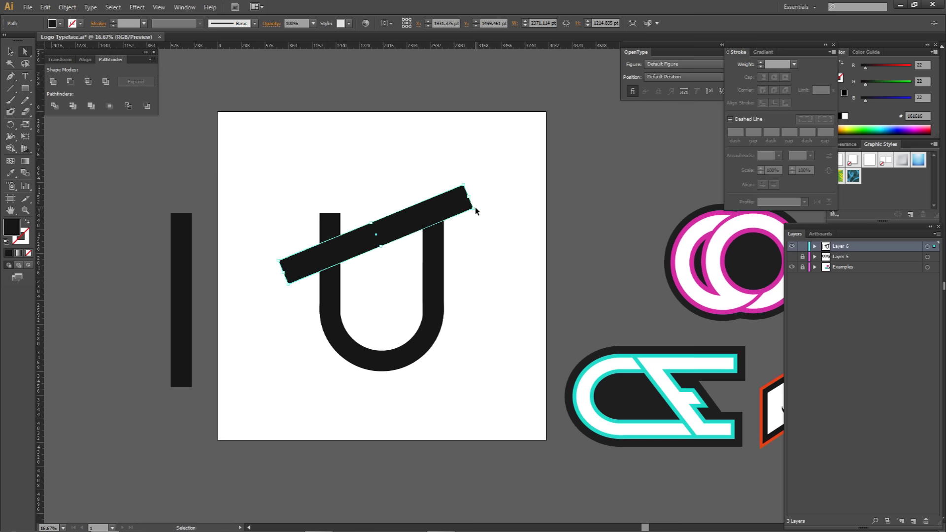
pyautogui.moveTo(472, 198)
pyautogui.mouseDown()
pyautogui.moveTo(497, 180)
pyautogui.moveTo(513, 194)
pyautogui.moveTo(513, 182)
pyautogui.moveTo(485, 170)
pyautogui.moveTo(479, 200)
pyautogui.mouseUp()
# Step: Remove the diagonal bar and the left stem piece above it with the Shape Builder tool, leaving slanted ends on the U
pyautogui.press('a')
pyautogui.click(443, 246)
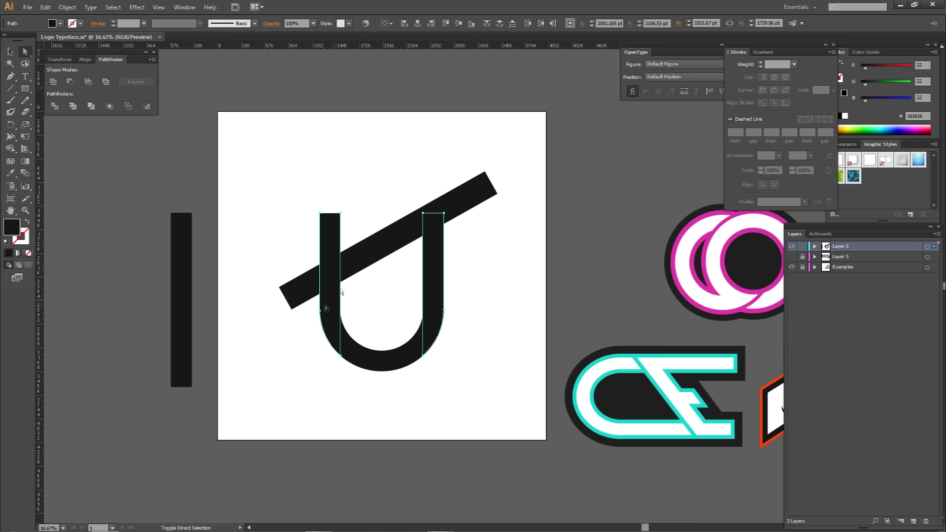
pyautogui.hotkey('shift', 'm')
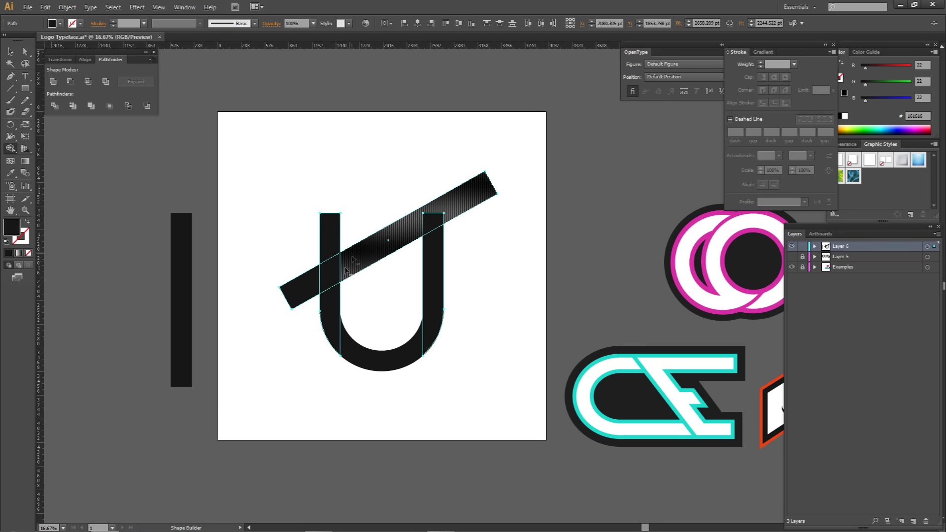
pyautogui.moveTo(427, 227)
pyautogui.mouseDown()
pyautogui.moveTo(354, 251)
pyautogui.moveTo(331, 277)
pyautogui.mouseUp()
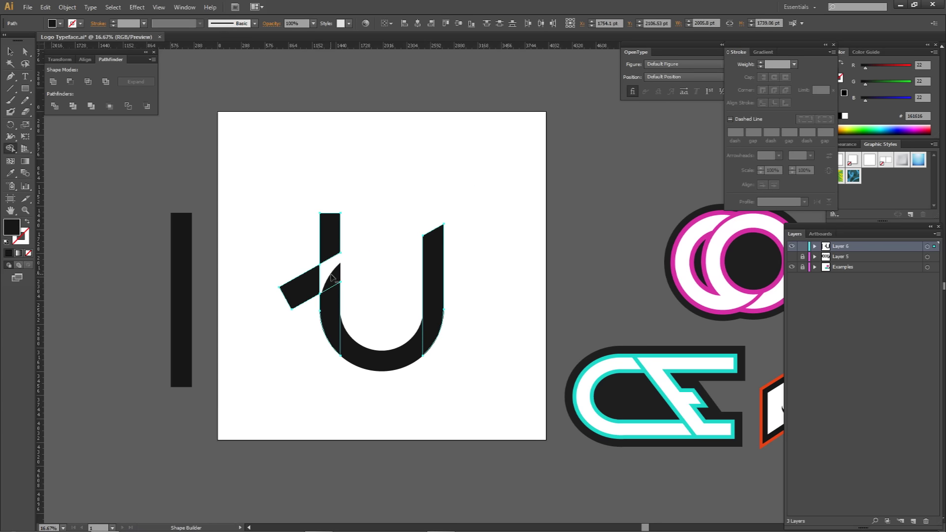
pyautogui.keyDown('ctrl'); pyautogui.click(334, 291); pyautogui.keyUp('ctrl')
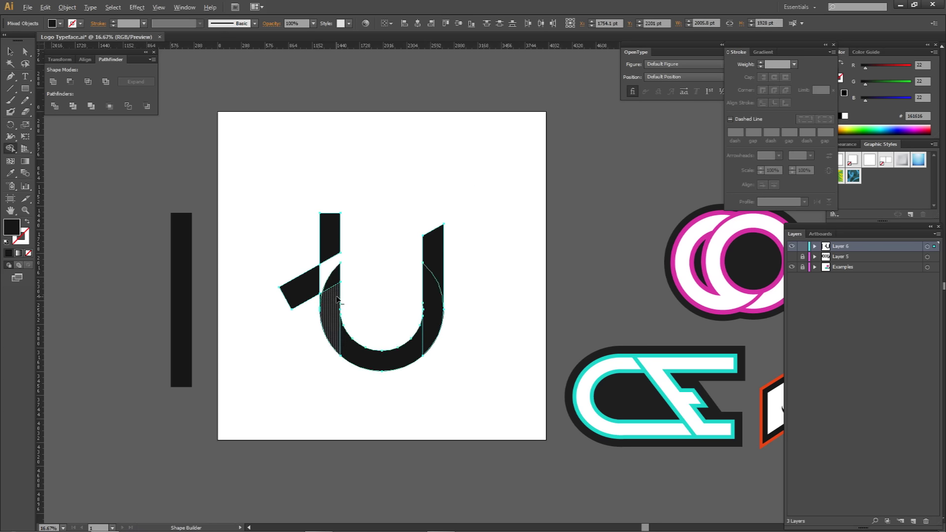
pyautogui.moveTo(296, 293); pyautogui.dragTo(331, 247)
pyautogui.press('a')
pyautogui.click(365, 266)
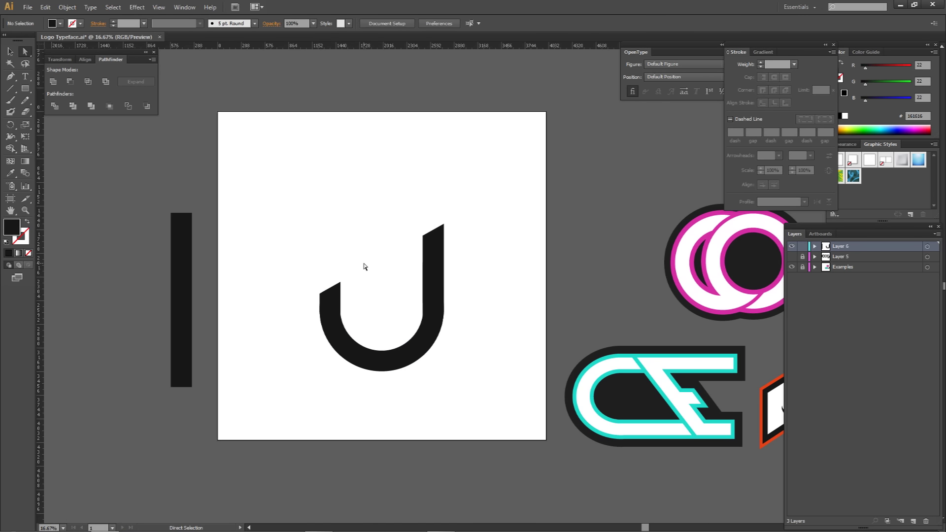
# Step: Rotate the cut U shape 90° clockwise so it forms a C with its longer arm at the bottom
pyautogui.moveTo(399, 272); pyautogui.dragTo(388, 240)
pyautogui.moveTo(255, 181); pyautogui.dragTo(510, 402)
pyautogui.moveTo(438, 195); pyautogui.dragTo(453, 340)
pyautogui.click(304, 241)
# Step: Copy the spare stem to the C's open side, rotate it parallel to the slanted ends and leave a narrow gap beside them
pyautogui.moveTo(171, 254); pyautogui.dragTo(454, 256)
pyautogui.moveTo(463, 224); pyautogui.dragTo(464, 224)
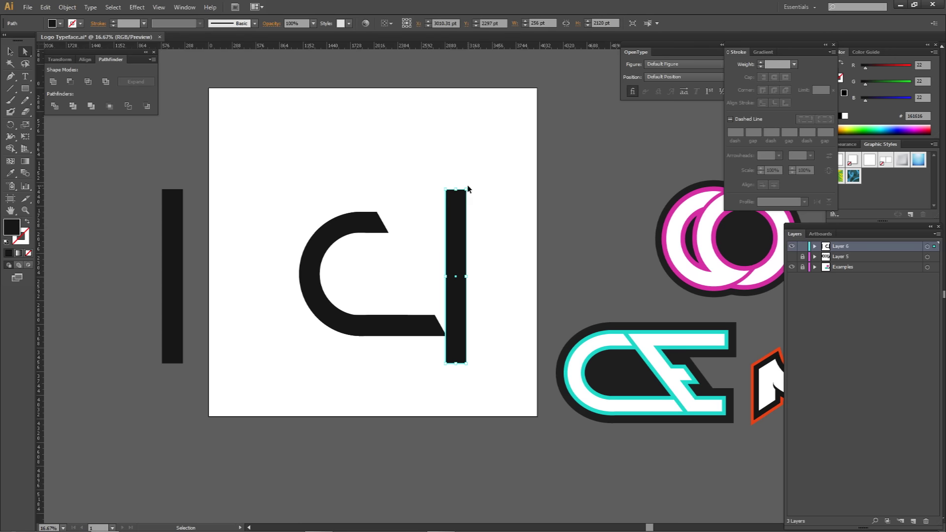
pyautogui.moveTo(467, 186); pyautogui.dragTo(415, 187)
pyautogui.moveTo(430, 244); pyautogui.dragTo(426, 268)
pyautogui.press('v')
pyautogui.moveTo(494, 342); pyautogui.dragTo(461, 328)
pyautogui.click(472, 298)
pyautogui.moveTo(477, 289); pyautogui.dragTo(435, 287)
# Step: Make another copy of the spare stem, rotate it to horizontal and place it over the diagonal's upper end
pyautogui.moveTo(134, 231); pyautogui.dragTo(224, 181)
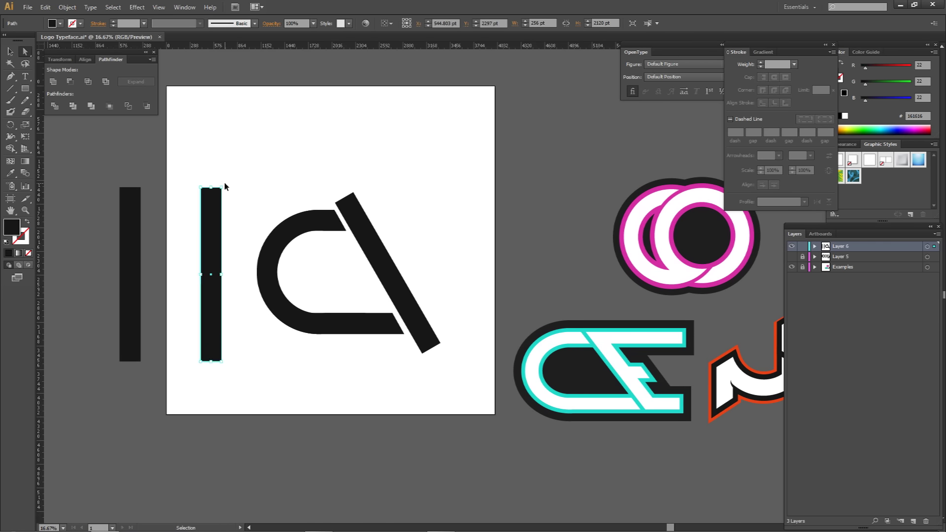
pyautogui.moveTo(224, 184); pyautogui.dragTo(255, 213)
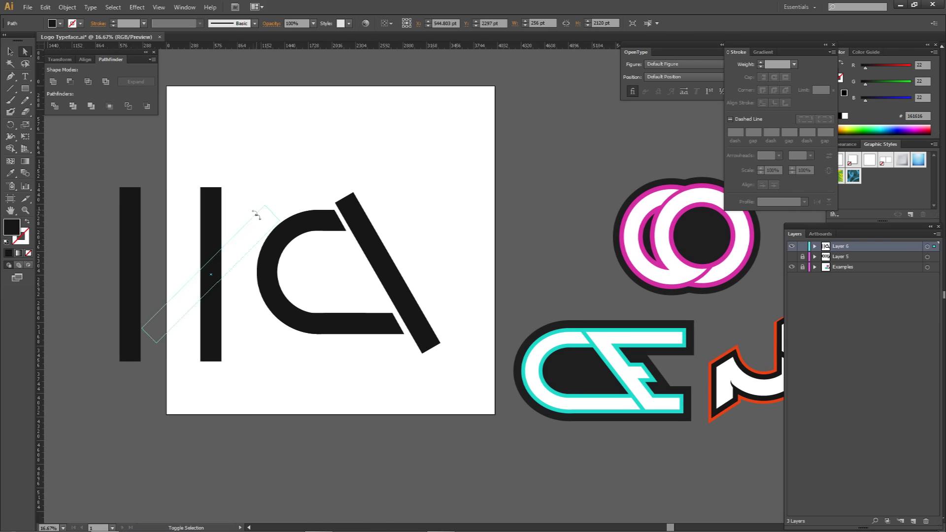
pyautogui.moveTo(282, 255); pyautogui.dragTo(429, 200)
# Step: Align the horizontal bar with the C's upper arm and shift its upper left corner onto the diagonal's outer edge
pyautogui.hotkey('ctrl', '+')
pyautogui.hotkey('ctrl', '+')
pyautogui.hotkey('ctrl', '+')
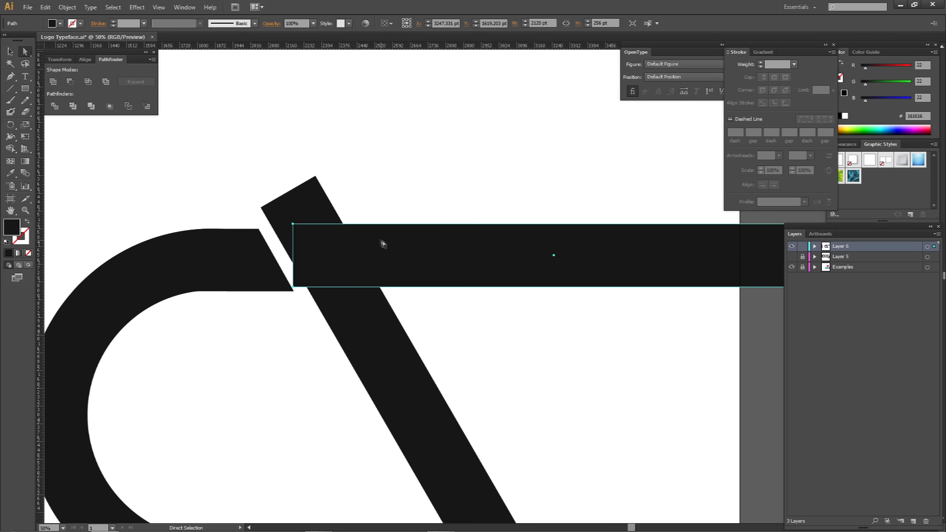
pyautogui.scroll(3, 402, 247)
pyautogui.moveTo(381, 257); pyautogui.dragTo(392, 264)
pyautogui.moveTo(324, 272); pyautogui.dragTo(453, 251)
pyautogui.scroll(-1, 454, 250)
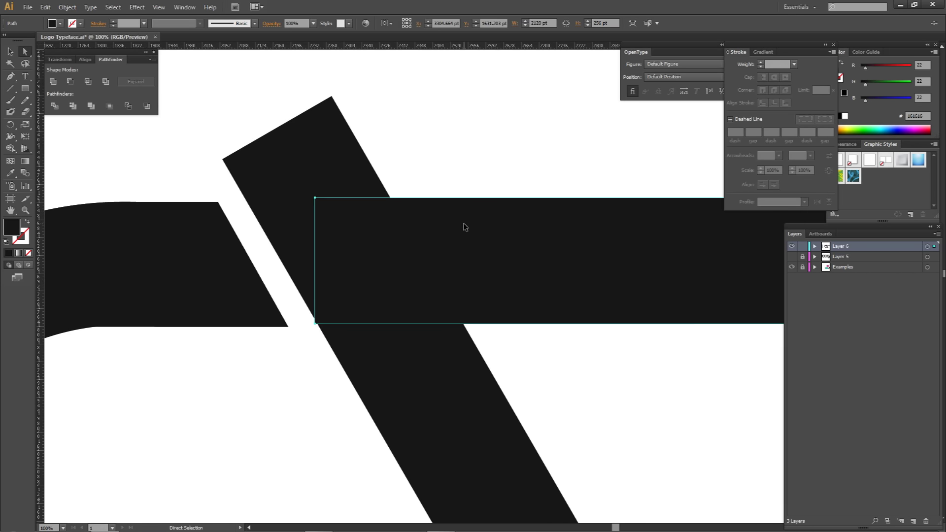
pyautogui.moveTo(464, 222); pyautogui.dragTo(458, 226)
pyautogui.moveTo(503, 249); pyautogui.dragTo(445, 252)
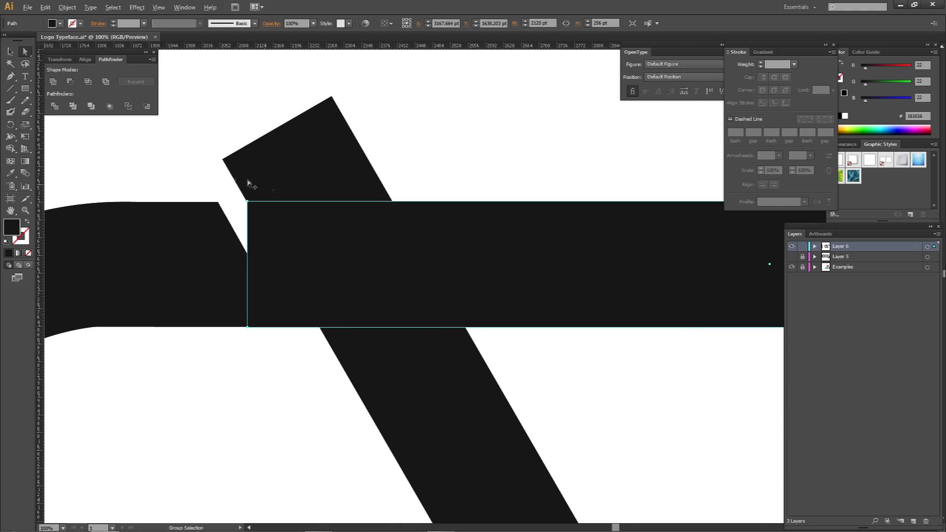
pyautogui.scroll(6, 282, 234)
pyautogui.scroll(1, 288, 270)
pyautogui.moveTo(368, 317); pyautogui.dragTo(356, 306)
pyautogui.scroll(-6, 357, 307)
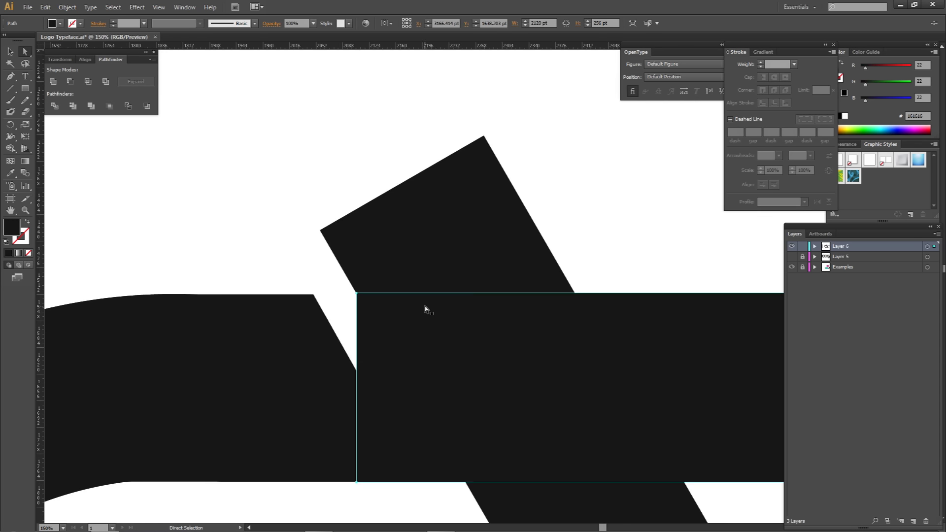
# Step: Trim off the diagonal's tip above the horizontal bar and the bar's corner protruding into the gap with the Shape Builder tool
pyautogui.keyDown('alt'); pyautogui.click(353, 288); pyautogui.keyUp('alt')
pyautogui.keyDown('alt'); pyautogui.click(376, 195); pyautogui.keyUp('alt')
pyautogui.press('a')
pyautogui.click(395, 403)
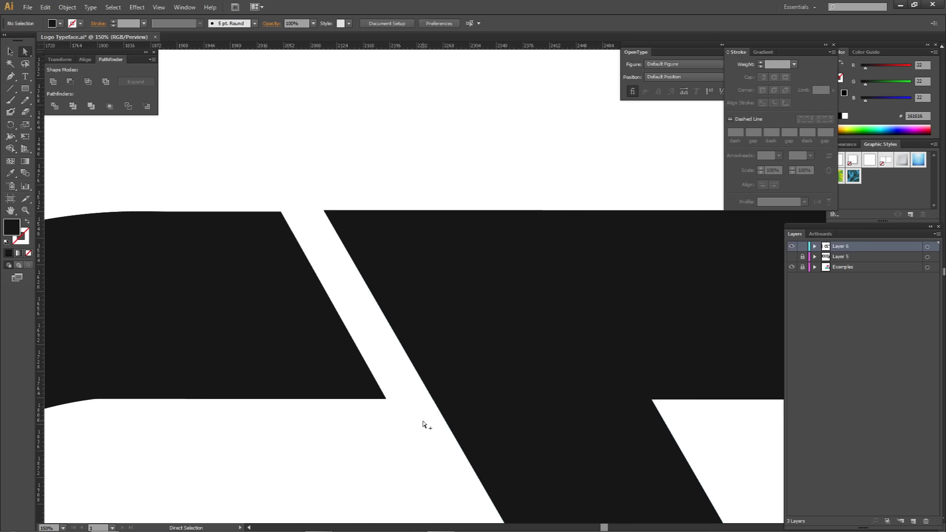
# Step: Copy the trimmed bar down to the level of the C's lower arm and nudge it 5 pt right to meet the diagonal's edge
pyautogui.scroll(-4, 405, 268)
pyautogui.moveTo(408, 135); pyautogui.dragTo(528, 326)
pyautogui.scroll(3, 524, 342)
pyautogui.hotkey('ctrl', 'shift', 'a')
pyautogui.scroll(6, 191, 268)
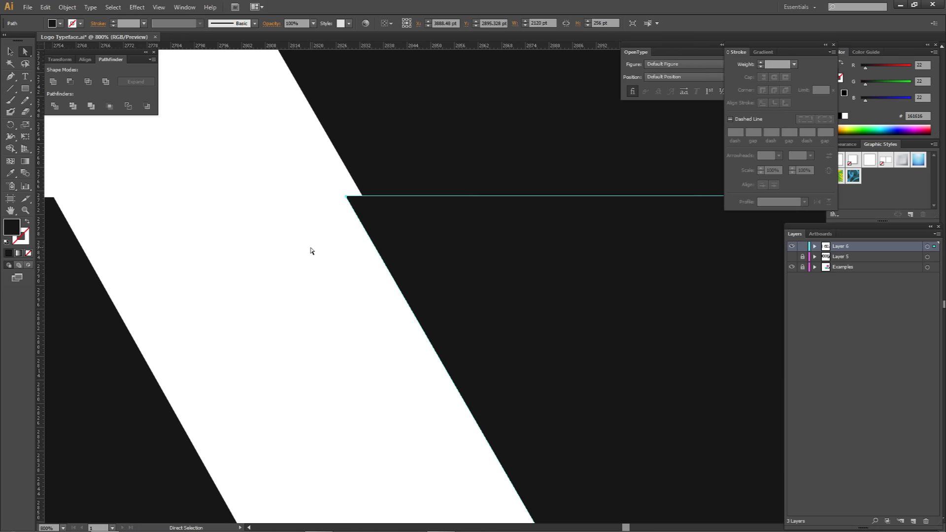
pyautogui.press('Right')
pyautogui.press('Right')
pyautogui.press('Right')
pyautogui.press('Right')
pyautogui.press('Right')
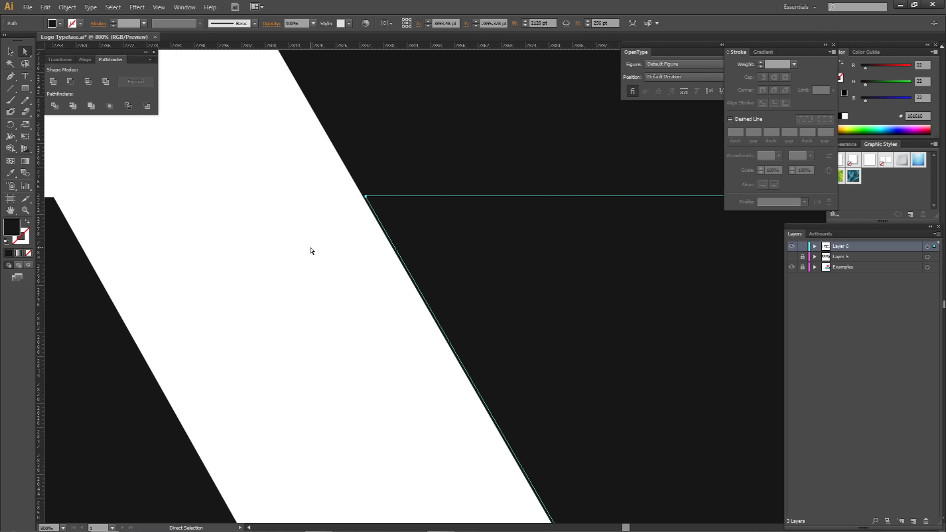
pyautogui.click(310, 250)
# Step: Trim off the diagonal's end protruding below the lower horizontal bar with the Shape Builder tool
pyautogui.scroll(-8, 322, 262)
pyautogui.scroll(8, 340, 266)
pyautogui.scroll(-7, 601, 309)
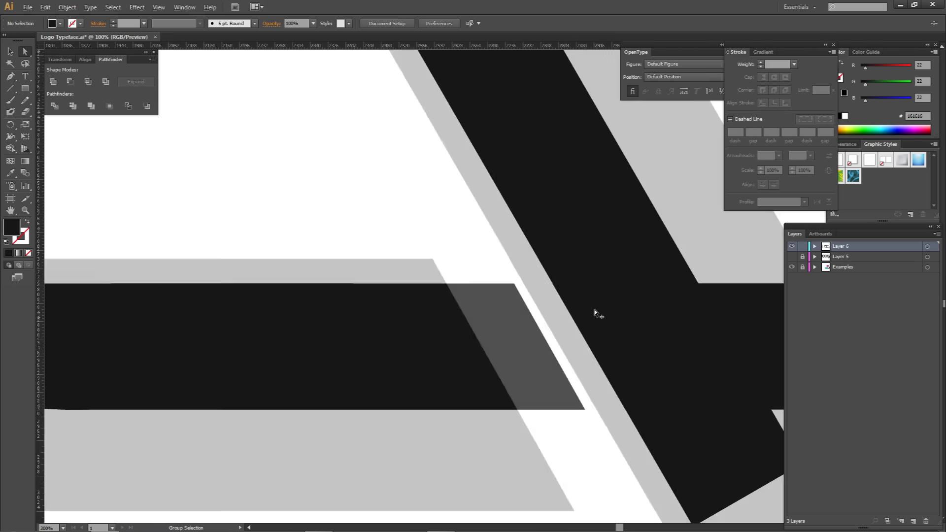
pyautogui.click(690, 320)
pyautogui.hotkey('shift', 'm')
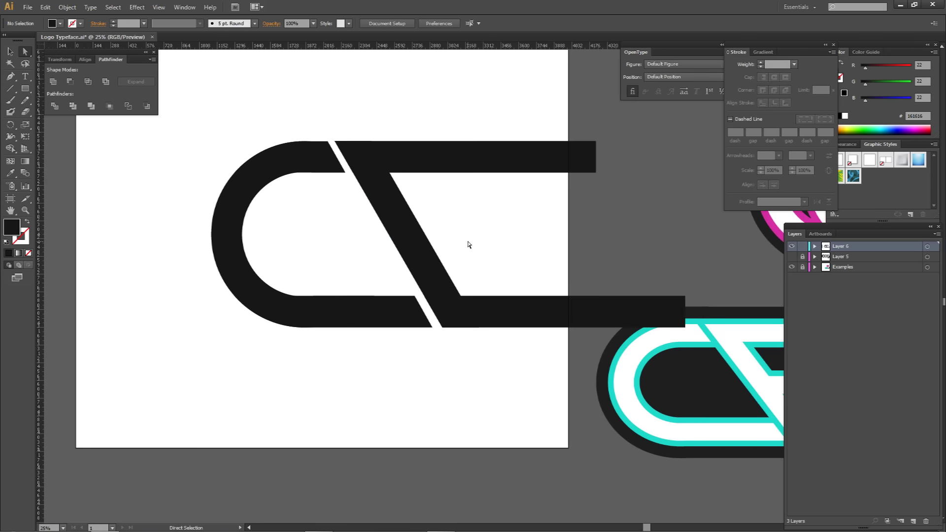
# Step: Copy the upper bar down along the diagonal as the E's middle arm and shorten its right end
pyautogui.click(475, 155)
pyautogui.moveTo(475, 155); pyautogui.dragTo(526, 260)
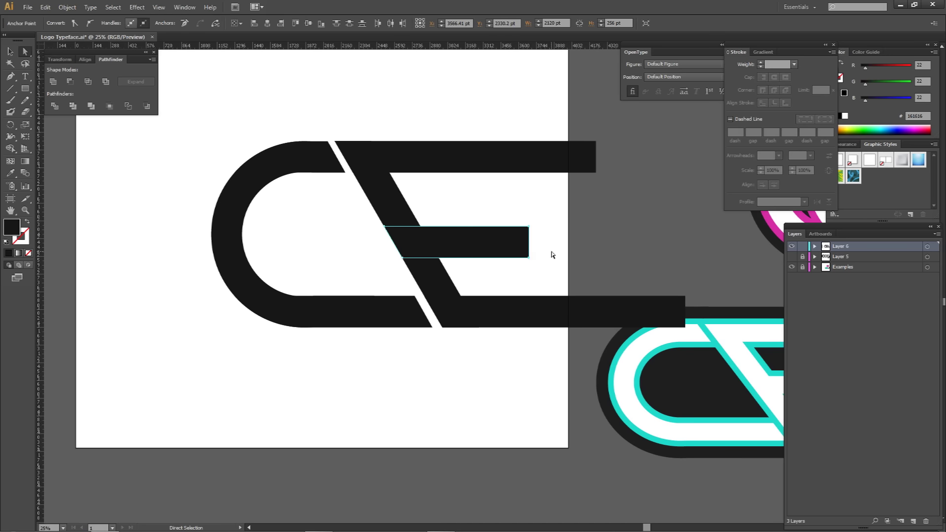
pyautogui.click(553, 252)
# Step: Copy the spare stem, rotate it parallel to the E's diagonal and place it across the right ends of all three arms
pyautogui.scroll(-2, 223, 219)
pyautogui.moveTo(212, 250); pyautogui.dragTo(299, 254)
pyautogui.moveTo(333, 227); pyautogui.dragTo(405, 228)
pyautogui.moveTo(423, 166); pyautogui.dragTo(387, 146)
pyautogui.moveTo(399, 204); pyautogui.dragTo(514, 204)
pyautogui.moveTo(508, 167); pyautogui.dragTo(503, 169)
pyautogui.press('a')
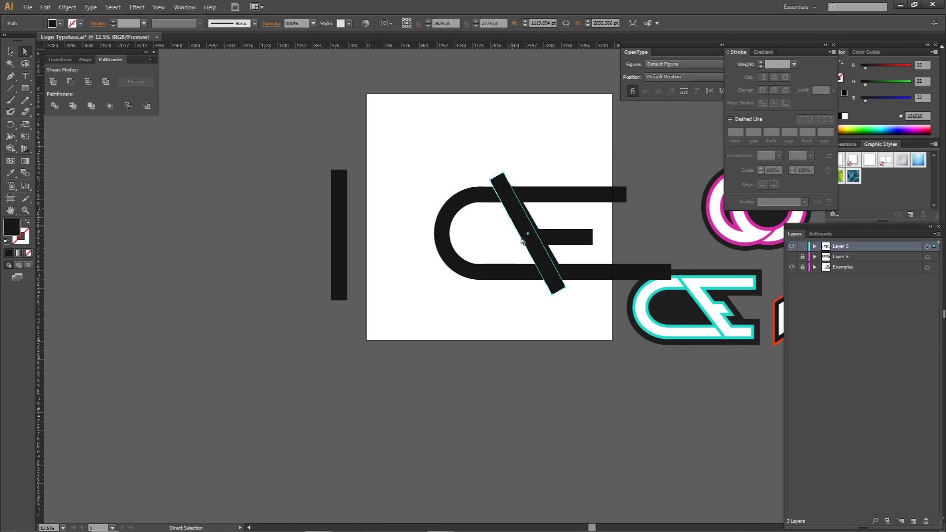
pyautogui.moveTo(572, 288); pyautogui.dragTo(552, 291)
pyautogui.scroll(1, 577, 285)
# Step: Cut the three E arms along the diagonal bar with the Shape Builder tool, removing the bar and the arm pieces beyond it
pyautogui.keyDown('shift'); pyautogui.click(497, 232); pyautogui.keyUp('shift')
pyautogui.keyDown('shift'); pyautogui.click(468, 172); pyautogui.keyUp('shift')
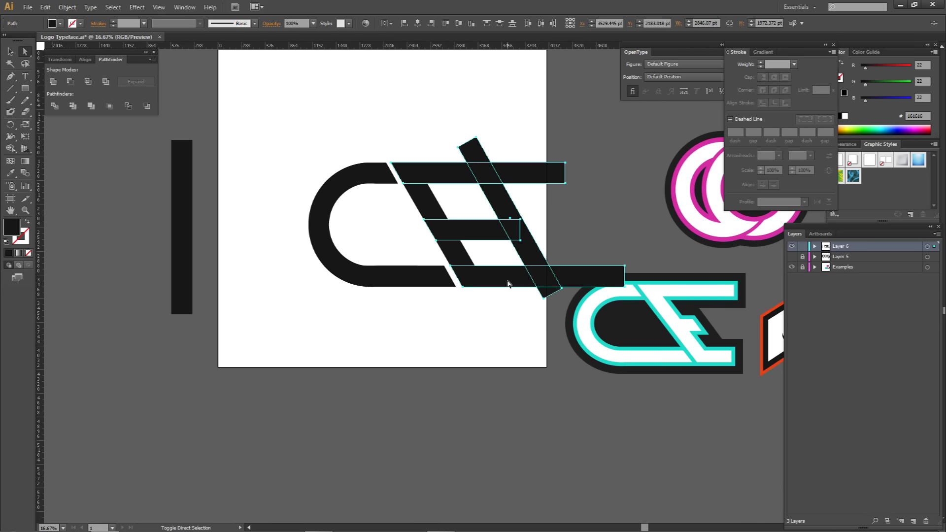
pyautogui.hotkey('shift', 'm')
pyautogui.keyDown('alt'); pyautogui.click(538, 276); pyautogui.keyUp('alt')
pyautogui.keyDown('alt'); pyautogui.click(512, 229); pyautogui.keyUp('alt')
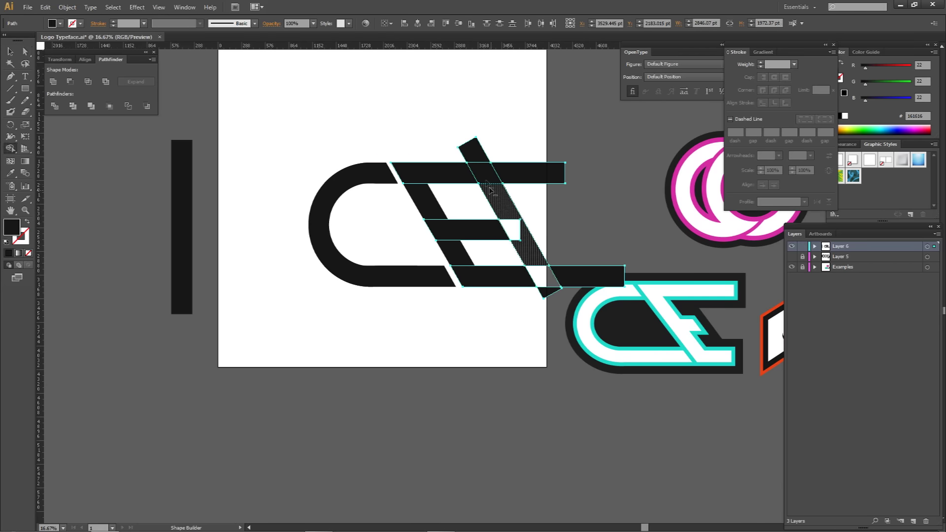
pyautogui.keyDown('alt'); pyautogui.click(483, 172); pyautogui.keyUp('alt')
pyautogui.keyDown('alt'); pyautogui.click(519, 174); pyautogui.keyUp('alt')
pyautogui.keyDown('alt'); pyautogui.click(517, 197); pyautogui.keyUp('alt')
pyautogui.keyDown('alt'); pyautogui.click(476, 150); pyautogui.keyUp('alt')
pyautogui.keyDown('alt'); pyautogui.click(586, 276); pyautogui.keyUp('alt')
pyautogui.keyDown('alt'); pyautogui.click(547, 290); pyautogui.keyUp('alt')
pyautogui.press('a')
pyautogui.click(541, 252)
pyautogui.moveTo(406, 250); pyautogui.dragTo(380, 268)
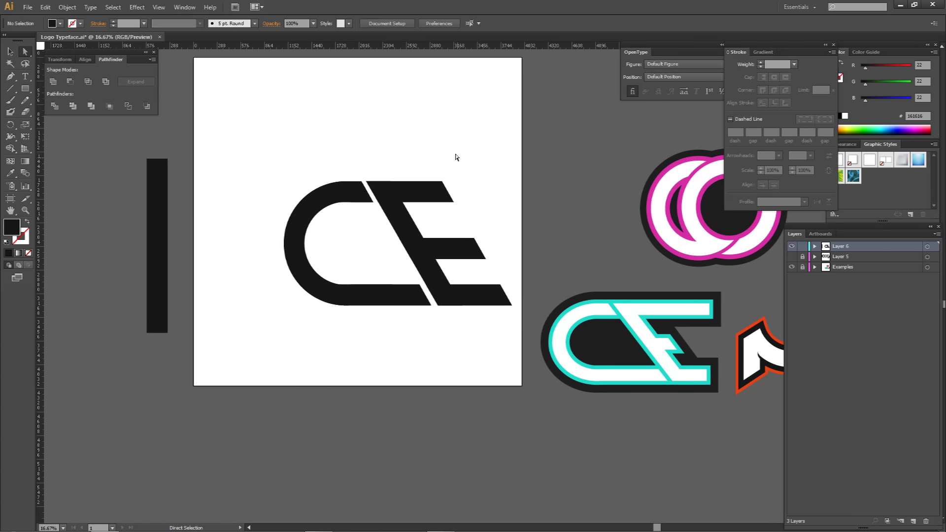
# Step: Extend the slanted ends of the C's upper and lower arms until they nearly touch the E's diagonal bar
pyautogui.moveTo(457, 157); pyautogui.dragTo(506, 214)
pyautogui.click(500, 208)
pyautogui.scroll(3, 379, 217)
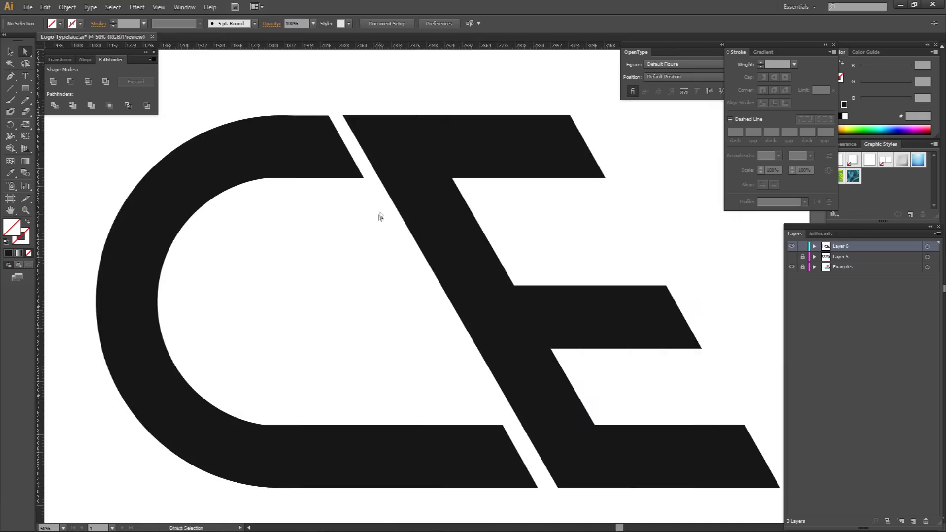
pyautogui.scroll(-1, 488, 364)
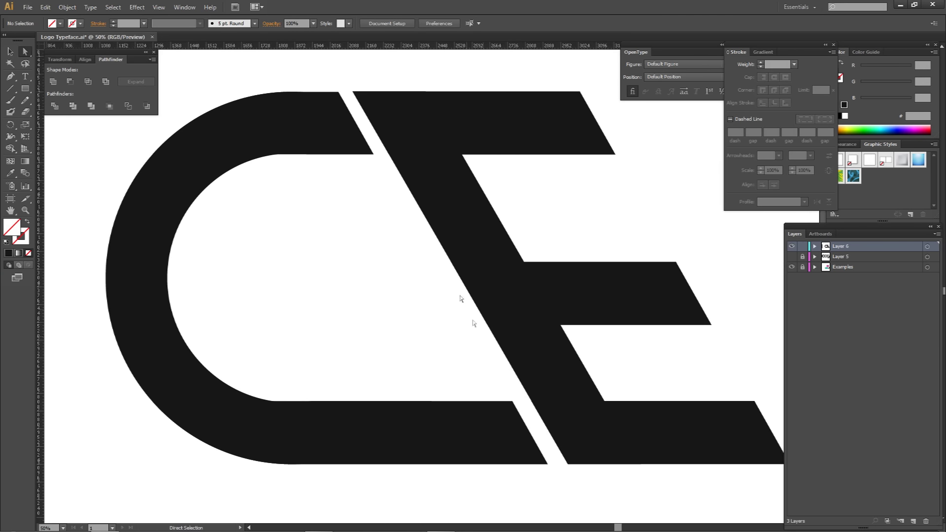
pyautogui.keyDown('alt'); pyautogui.scroll(-1, 439, 264); pyautogui.keyUp('alt')
pyautogui.moveTo(371, 155); pyautogui.dragTo(392, 192)
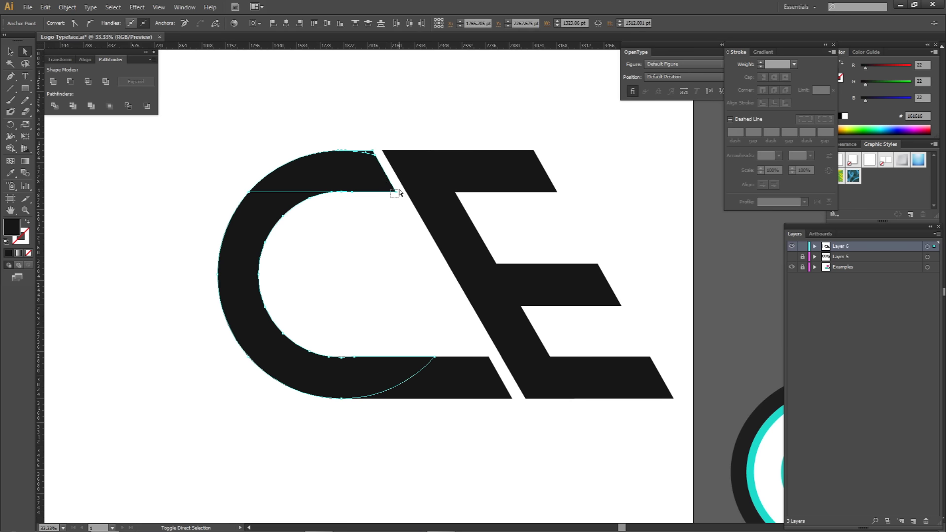
pyautogui.press('Right')
pyautogui.press('Right')
pyautogui.press('Right')
pyautogui.press('Right')
pyautogui.press('Right')
pyautogui.press('Right')
pyautogui.press('Right')
pyautogui.press('Right')
pyautogui.press('Right')
pyautogui.press('Right')
pyautogui.press('Right')
pyautogui.press('Right')
pyautogui.press('Right')
pyautogui.press('Right')
pyautogui.press('Right')
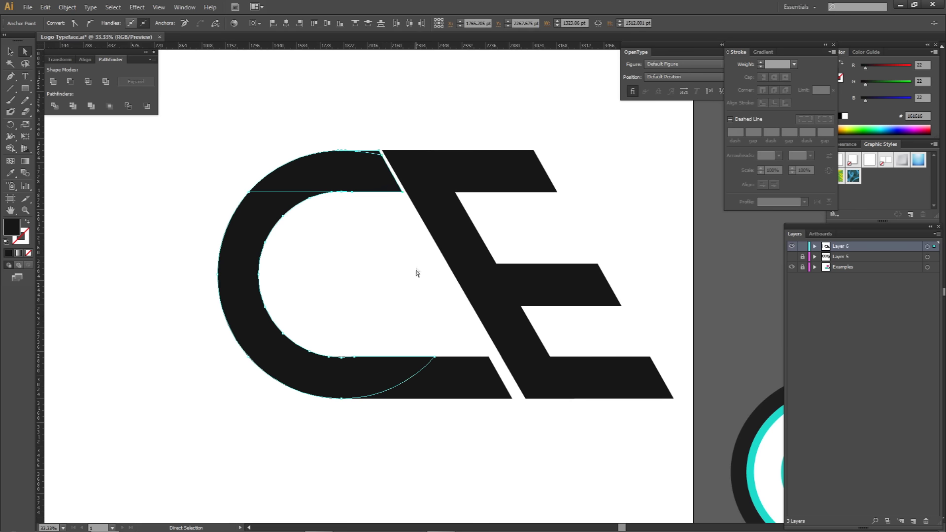
pyautogui.click(469, 350)
pyautogui.moveTo(486, 360); pyautogui.dragTo(503, 408)
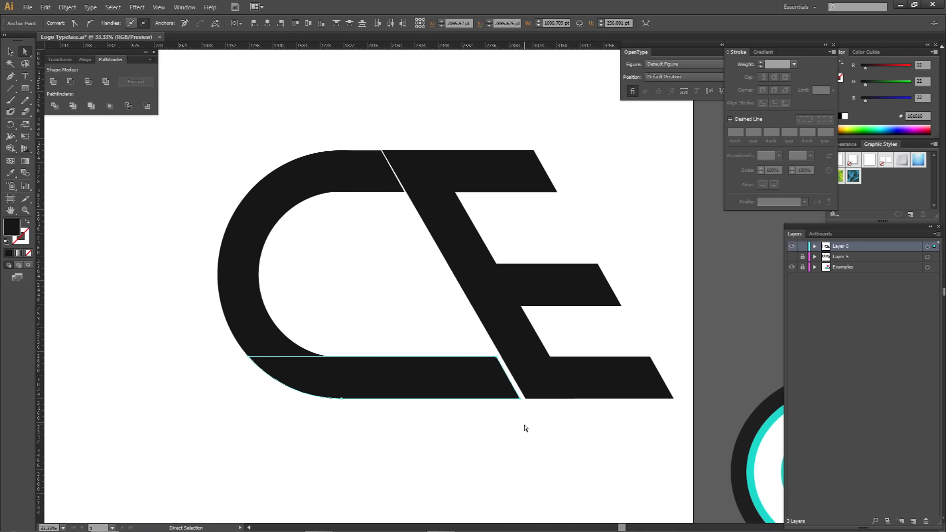
# Step: Duplicate the E's diagonal bar in place, and lock and hide the original path beneath the copy
pyautogui.click(524, 352)
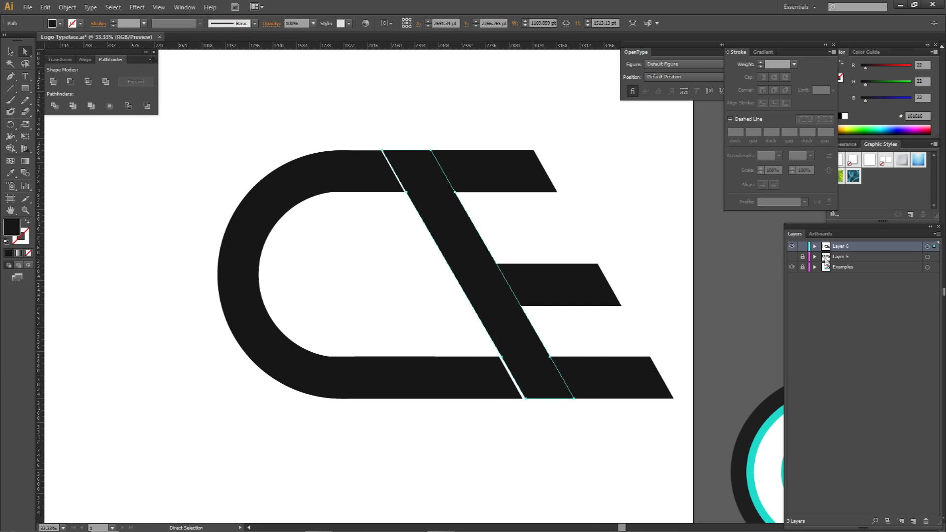
pyautogui.click(814, 247)
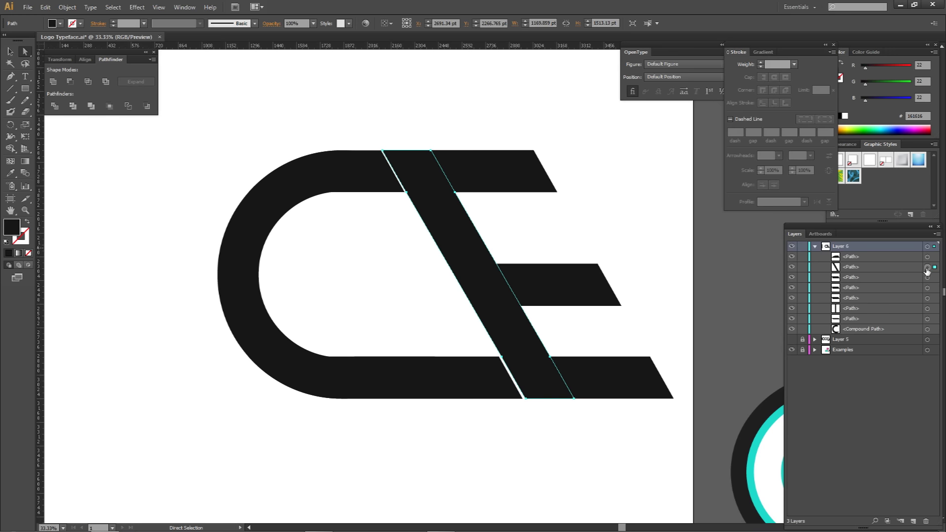
pyautogui.click(884, 269)
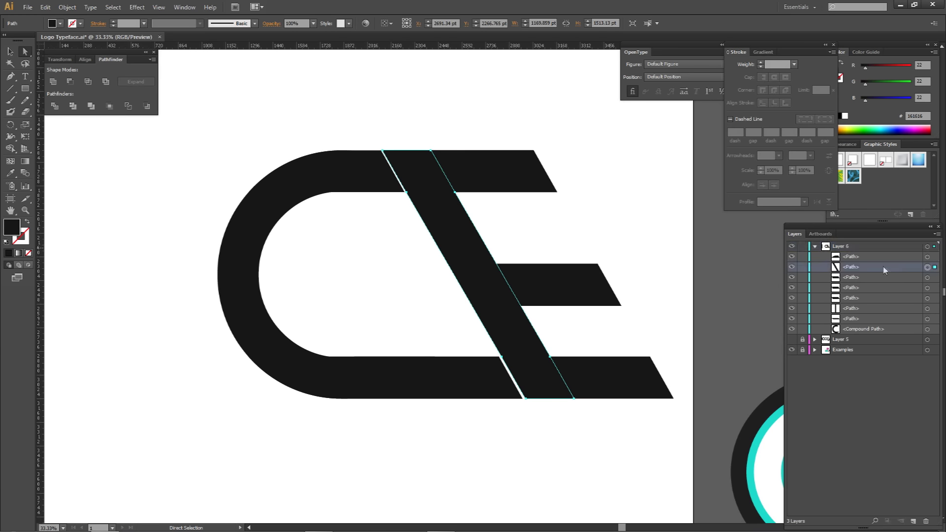
pyautogui.hotkey('ctrl', 'c')
pyautogui.hotkey('ctrl', 'f')
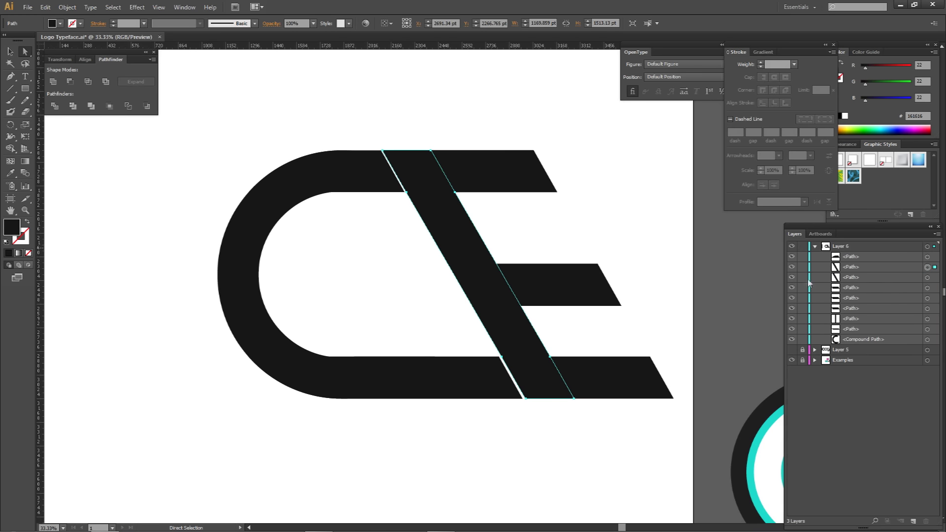
pyautogui.click(804, 278)
# Step: Turn the diagonal copy's fill into a stroke, aligned to the outside with a weight of 60 pt
pyautogui.click(28, 254)
pyautogui.click(23, 240)
pyautogui.click(9, 254)
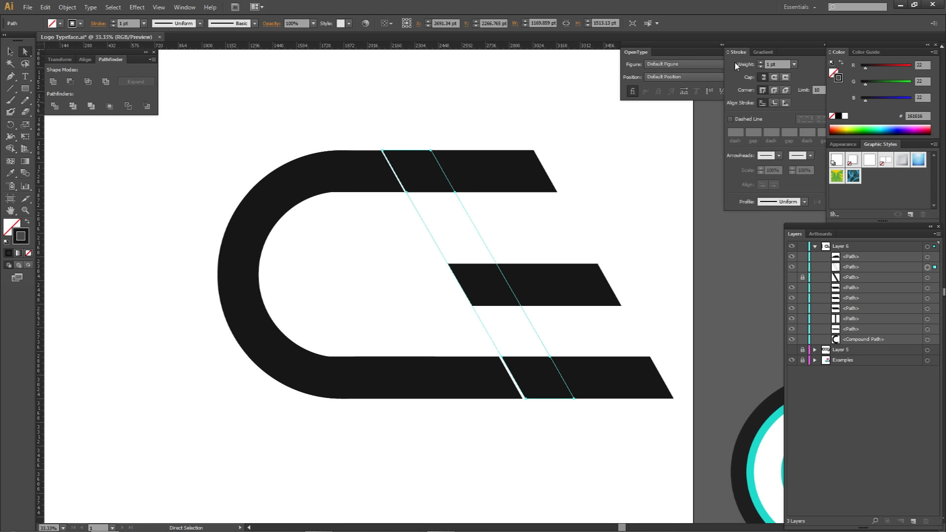
pyautogui.click(786, 103)
pyautogui.write('50')
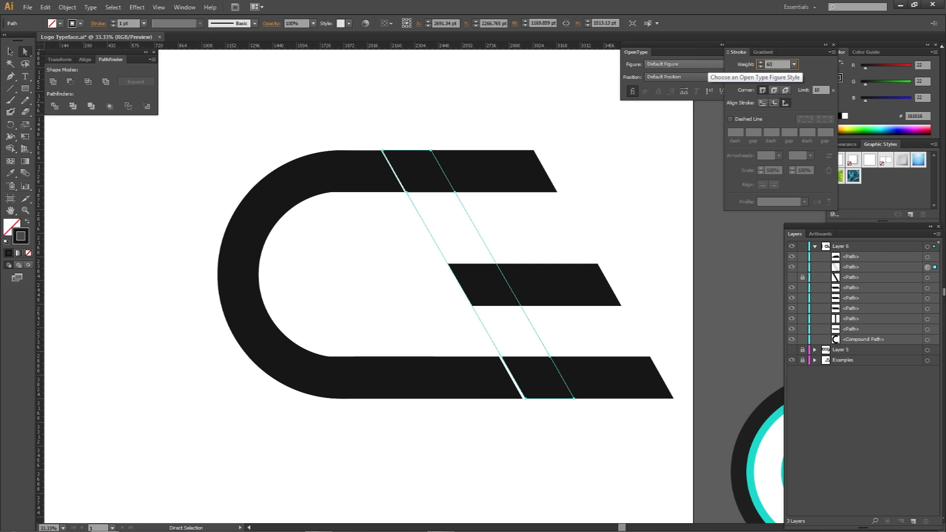
pyautogui.press('Return')
# Step: Increase the stroke weight of the diagonal copy to 100 pt
pyautogui.click(522, 259)
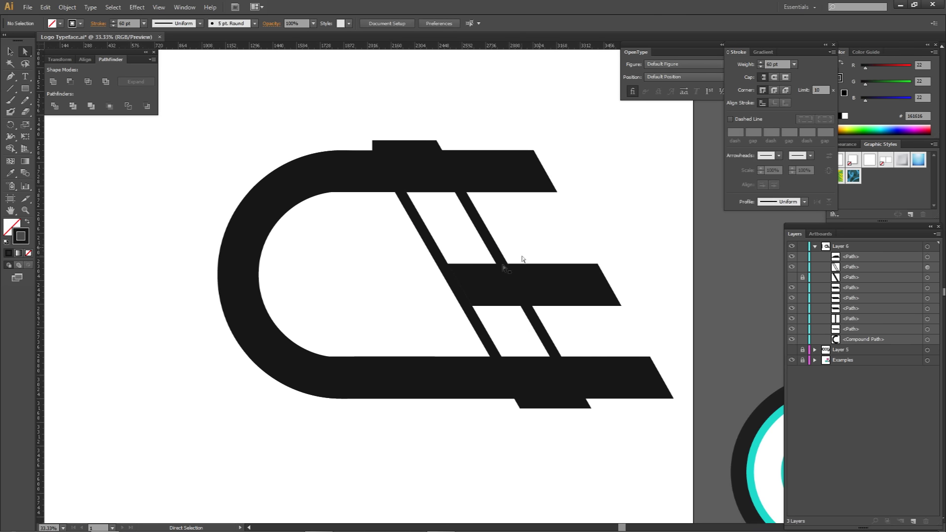
pyautogui.click(432, 254)
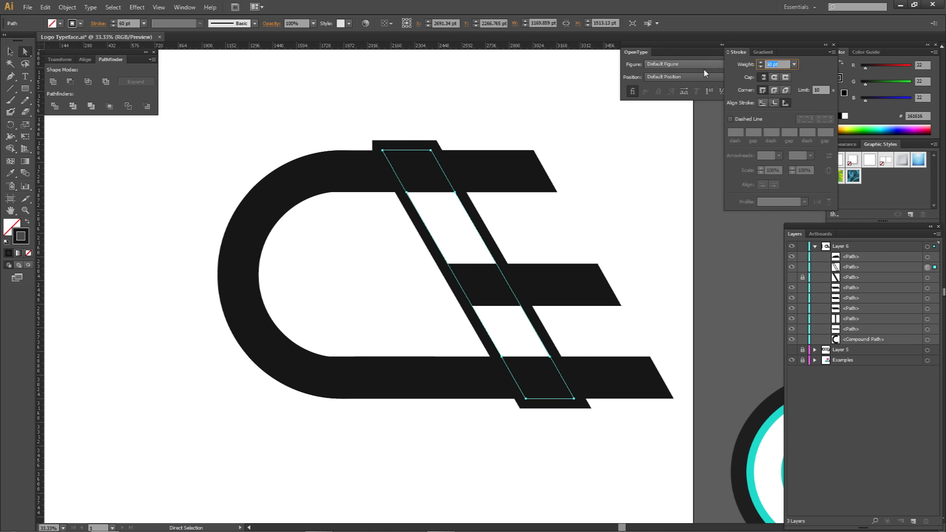
pyautogui.write('0')
pyautogui.press('Return')
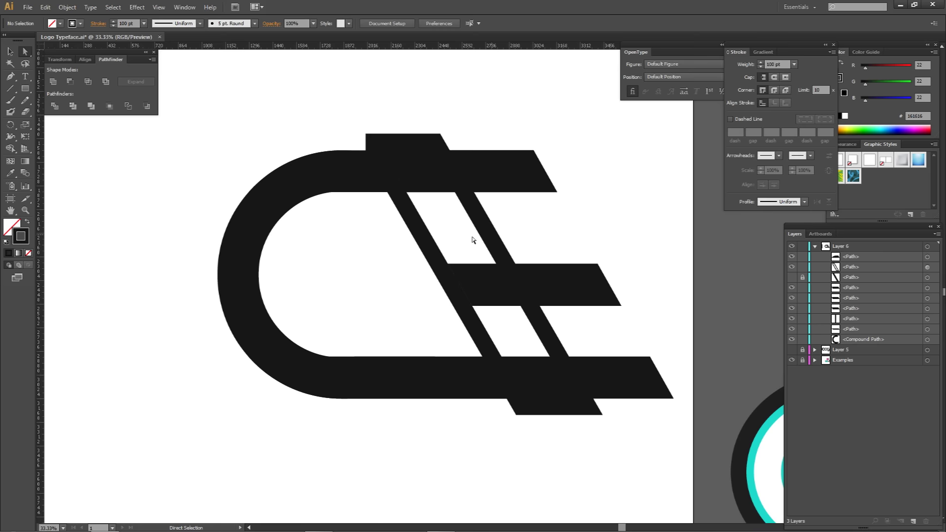
# Step: Expand the appearance of the stroked diagonal copy and try to cut the C's upper arm along it with the Shape Builder tool
pyautogui.click(67, 7)
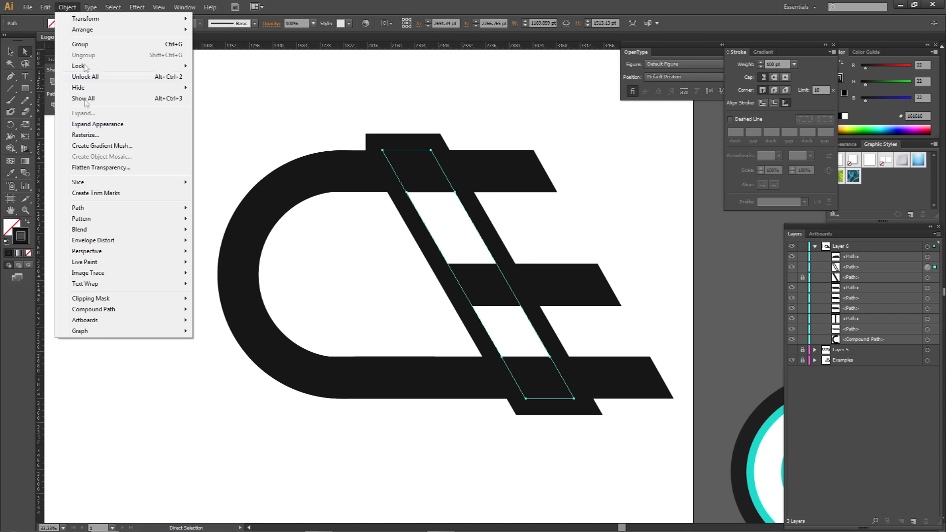
pyautogui.click(85, 126)
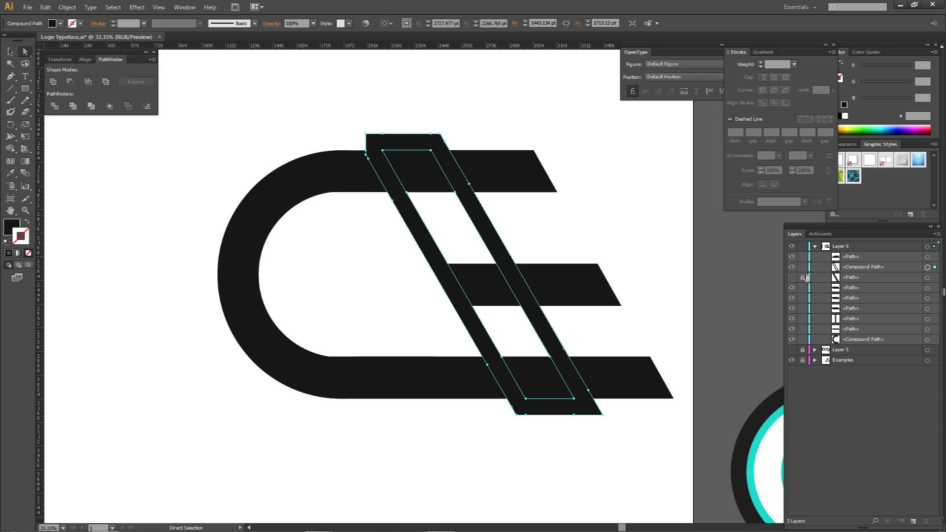
pyautogui.keyDown('shift'); pyautogui.click(365, 181); pyautogui.keyUp('shift')
pyautogui.hotkey('shift', 'm')
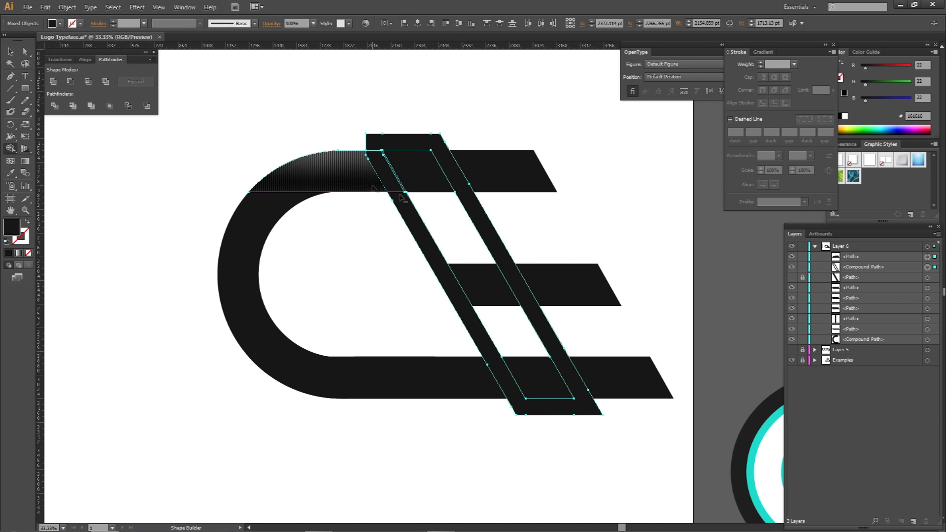
pyautogui.scroll(1, 402, 177)
pyautogui.scroll(1, 395, 176)
pyautogui.scroll(-2, 363, 169)
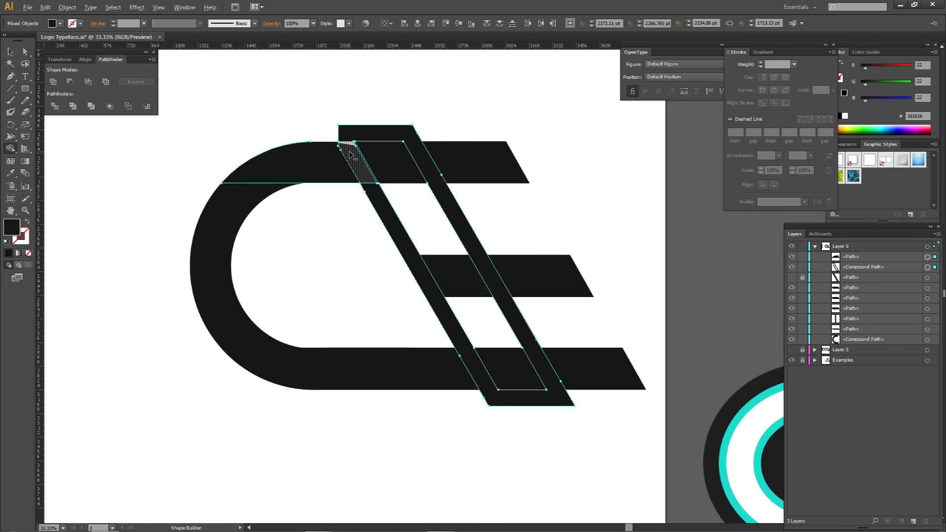
pyautogui.press('a')
pyautogui.click(352, 161)
pyautogui.keyDown('shift'); pyautogui.click(346, 130); pyautogui.keyUp('shift')
# Step: Undo the upper arm cut and the expansion of the diagonal copy's stroke
pyautogui.hotkey('ctrl', 'z')
pyautogui.hotkey('ctrl', 'z')
pyautogui.scroll(2, 352, 190)
pyautogui.hotkey('ctrl', 'z')
pyautogui.hotkey('ctrl', 'z')
pyautogui.hotkey('ctrl', 'z')
pyautogui.hotkey('ctrl', 'z')
pyautogui.hotkey('ctrl', 'z')
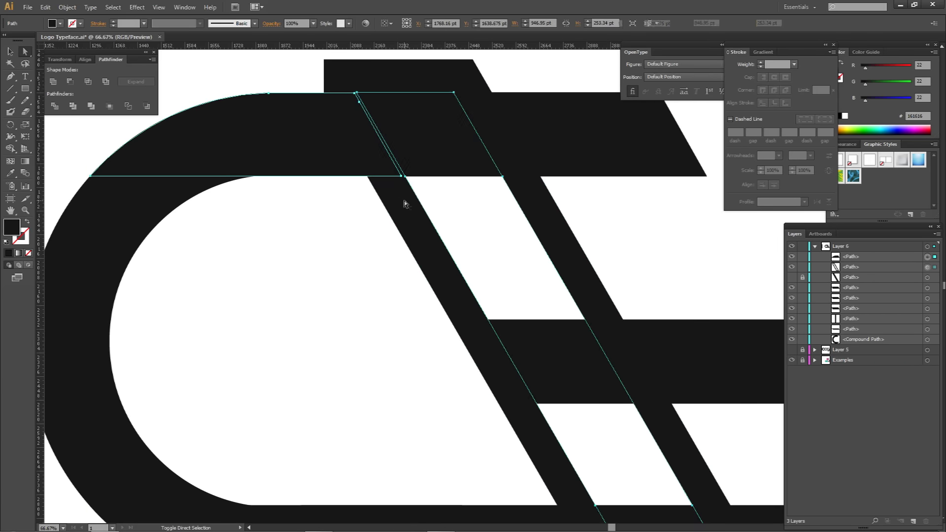
# Step: Expand the diagonal copy's stroke again and try to cut the ends of both C arms along it with the Shape Builder tool
pyautogui.click(67, 7)
pyautogui.click(128, 125)
pyautogui.keyDown('shift'); pyautogui.click(361, 145); pyautogui.keyUp('shift')
pyautogui.scroll(1, 360, 144)
pyautogui.hotkey('shift', 'm')
pyautogui.keyDown('alt'); pyautogui.click(362, 143); pyautogui.keyUp('alt')
pyautogui.scroll(-1, 362, 145)
pyautogui.moveTo(538, 265)
pyautogui.mouseDown()
pyautogui.moveTo(646, 310)
pyautogui.moveTo(528, 135)
pyautogui.mouseUp()
pyautogui.keyDown('ctrl'); pyautogui.click(555, 392); pyautogui.keyUp('ctrl')
pyautogui.keyDown('ctrl'); pyautogui.keyDown('shift'); pyautogui.click(556, 360); pyautogui.keyUp('shift'); pyautogui.keyUp('ctrl')
pyautogui.keyDown('alt'); pyautogui.click(580, 397); pyautogui.keyUp('alt')
pyautogui.press('a')
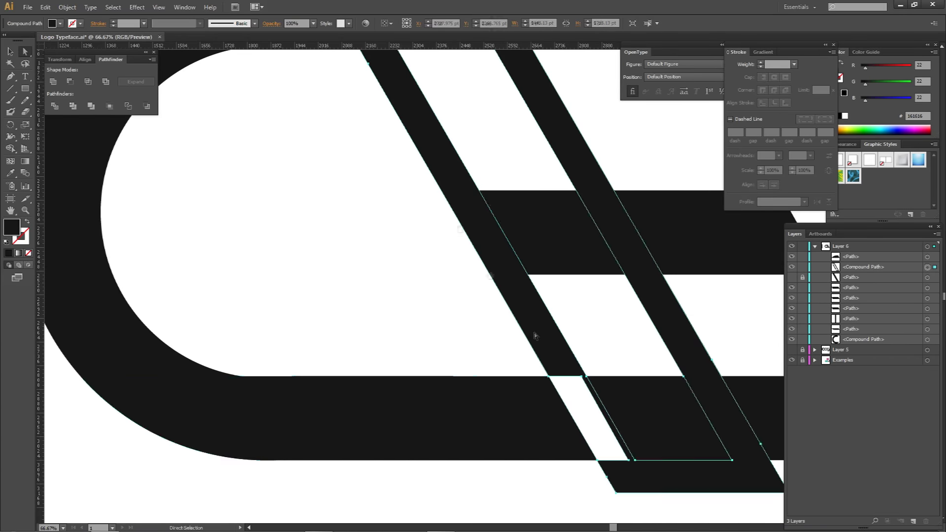
# Step: Try to trim the C's upper arm along the expanded diagonal outline with the Shape Builder tool, and undo the attempt
pyautogui.moveTo(419, 119); pyautogui.dragTo(527, 323)
pyautogui.moveTo(432, 200); pyautogui.dragTo(422, 282)
pyautogui.keyDown('shift'); pyautogui.click(503, 278); pyautogui.keyUp('shift')
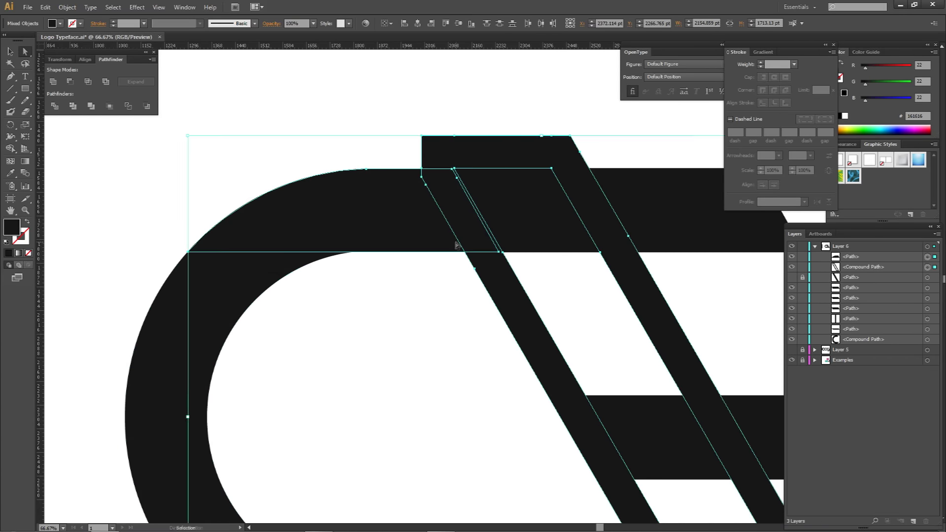
pyautogui.hotkey('shift', 'm')
pyautogui.keyDown('alt'); pyautogui.click(455, 210); pyautogui.keyUp('alt')
pyautogui.press('a')
pyautogui.moveTo(470, 226); pyautogui.dragTo(452, 303)
pyautogui.moveTo(452, 303); pyautogui.dragTo(421, 180)
pyautogui.hotkey('ctrl', 'z')
pyautogui.hotkey('ctrl', 'z')
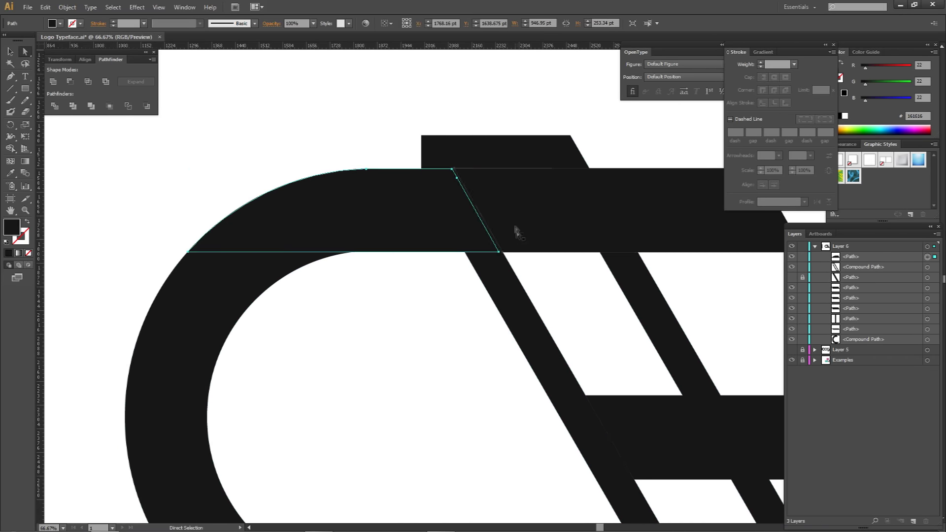
# Step: Try another cut of the C's upper end along the expanded diagonal outline, checking the separate pieces
pyautogui.click(508, 278)
pyautogui.keyDown('shift'); pyautogui.click(432, 239); pyautogui.keyUp('shift')
pyautogui.click(792, 256)
pyautogui.click(792, 256)
pyautogui.click(792, 257)
pyautogui.click(792, 257)
pyautogui.click(792, 257)
pyautogui.click(456, 202)
pyautogui.hotkey('ctrl', 'z')
pyautogui.hotkey('ctrl', 'shift', 'z')
pyautogui.scroll(3, 433, 194)
pyautogui.click(401, 131)
# Step: Undo the cutting attempts back to the unexpanded 100 pt stroke on the diagonal copy
pyautogui.hotkey('ctrl', 'z')
pyautogui.scroll(-5, 435, 160)
pyautogui.hotkey('ctrl', 'z')
pyautogui.hotkey('ctrl', 'z')
pyautogui.hotkey('ctrl', 'z')
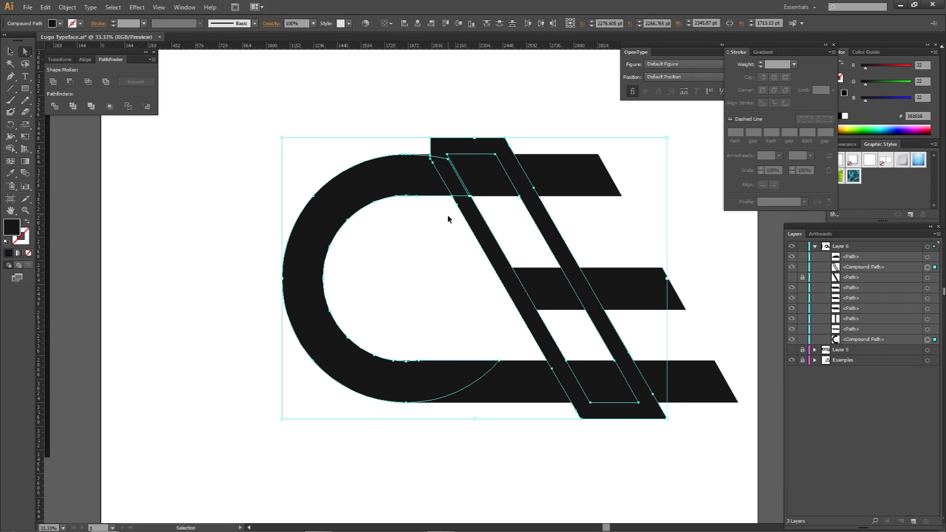
pyautogui.hotkey('ctrl', 'z')
pyautogui.hotkey('ctrl', 'z')
# Step: Select only the diagonal copy with the 100 pt stroke and expand its appearance into an outline shape
pyautogui.click(436, 125)
pyautogui.click(468, 214)
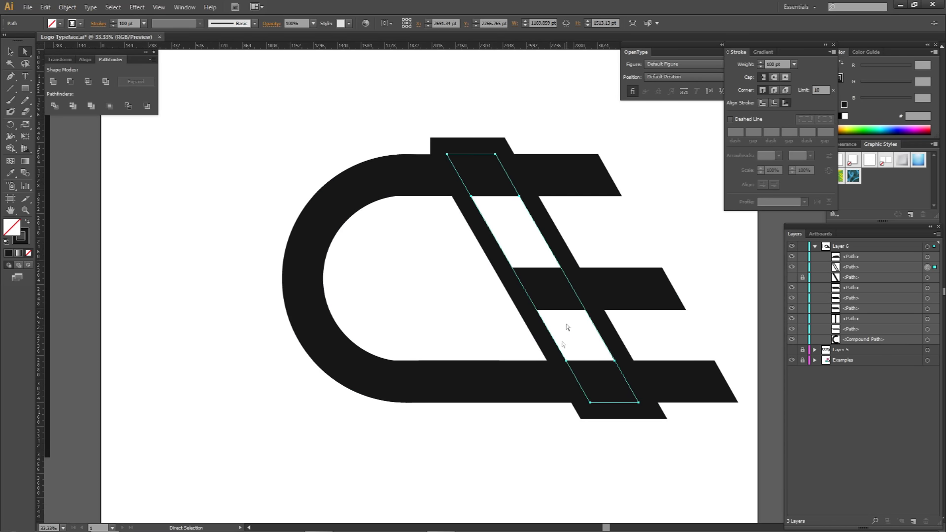
pyautogui.keyDown('shift'); pyautogui.click(550, 388); pyautogui.keyUp('shift')
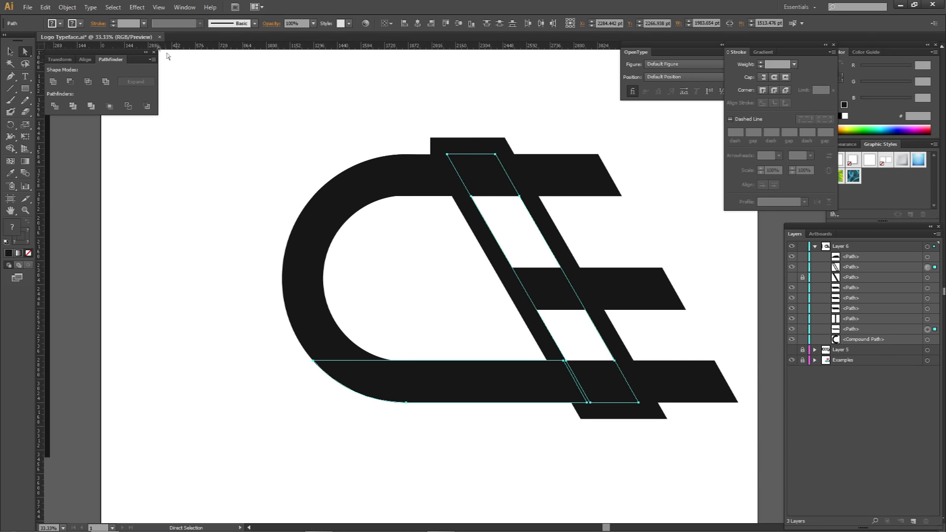
pyautogui.click(298, 174)
pyautogui.click(487, 244)
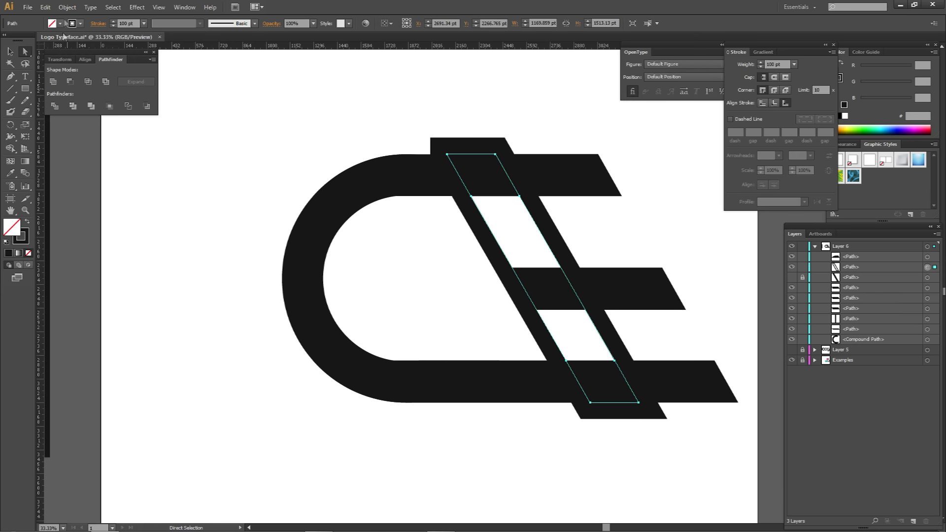
pyautogui.click(67, 7)
pyautogui.click(168, 124)
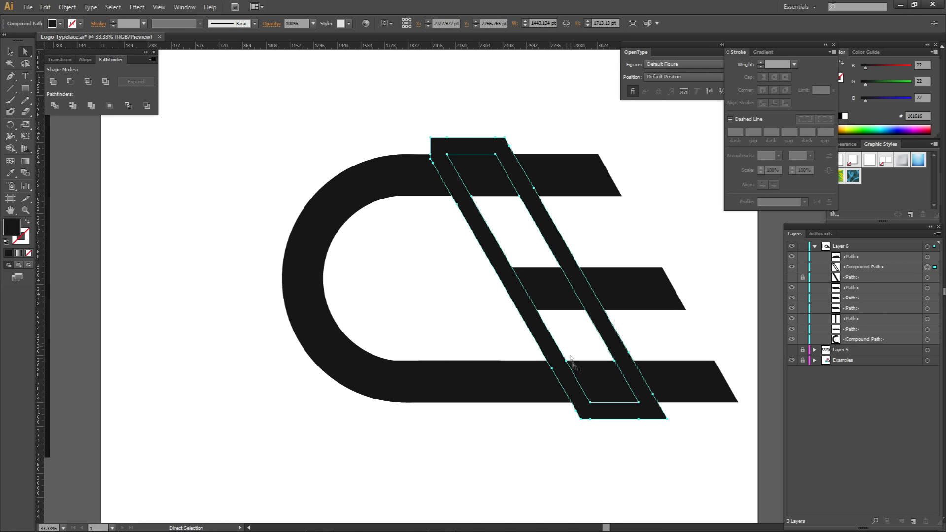
# Step: Cut the C's lower arm along the expanded diagonal outline with the Shape Builder tool and delete the leftover outline
pyautogui.keyDown('shift'); pyautogui.click(547, 383); pyautogui.keyUp('shift')
pyautogui.hotkey('shift', 'm')
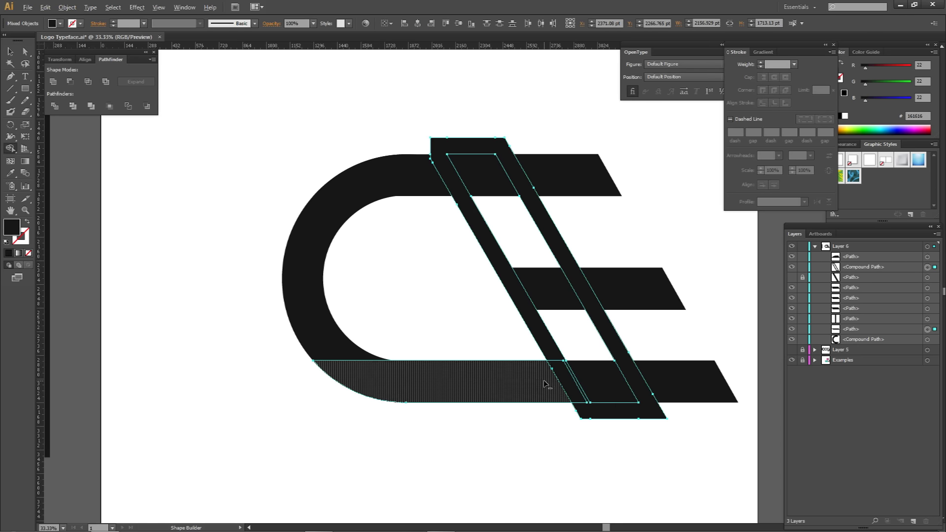
pyautogui.press('a')
pyautogui.click(566, 350)
pyautogui.click(547, 335)
pyautogui.press('Delete')
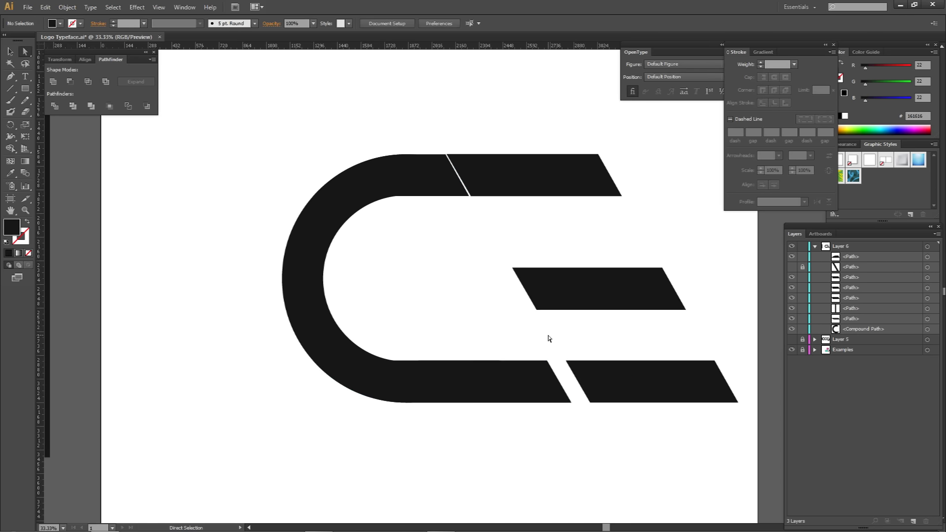
# Step: Make the hidden original diagonal bar of the E visible again
pyautogui.moveTo(599, 317); pyautogui.dragTo(533, 307)
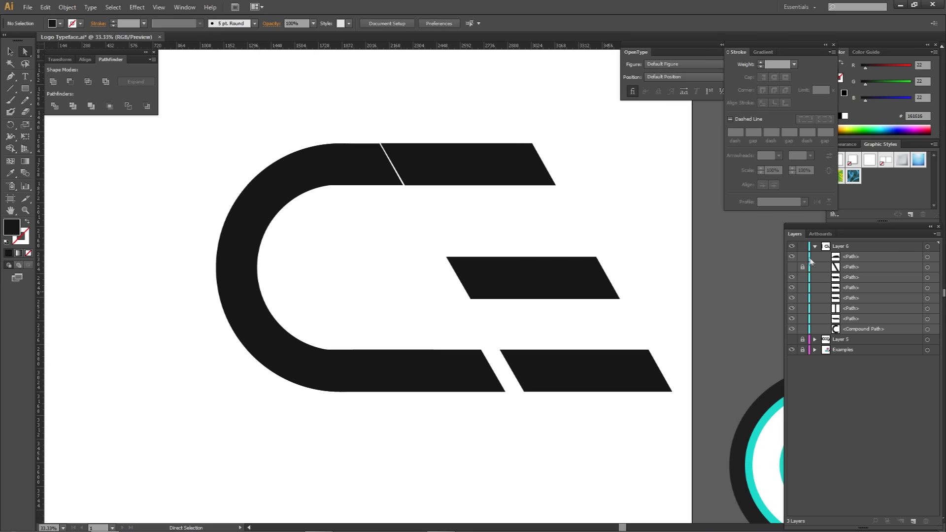
pyautogui.click(792, 267)
pyautogui.scroll(-1, 531, 268)
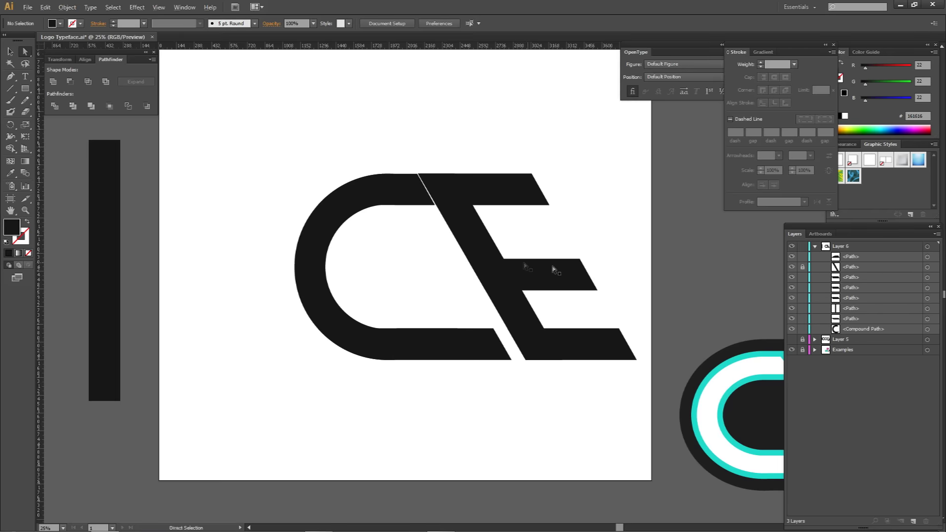
pyautogui.moveTo(612, 282); pyautogui.dragTo(479, 279)
pyautogui.scroll(-1, 479, 279)
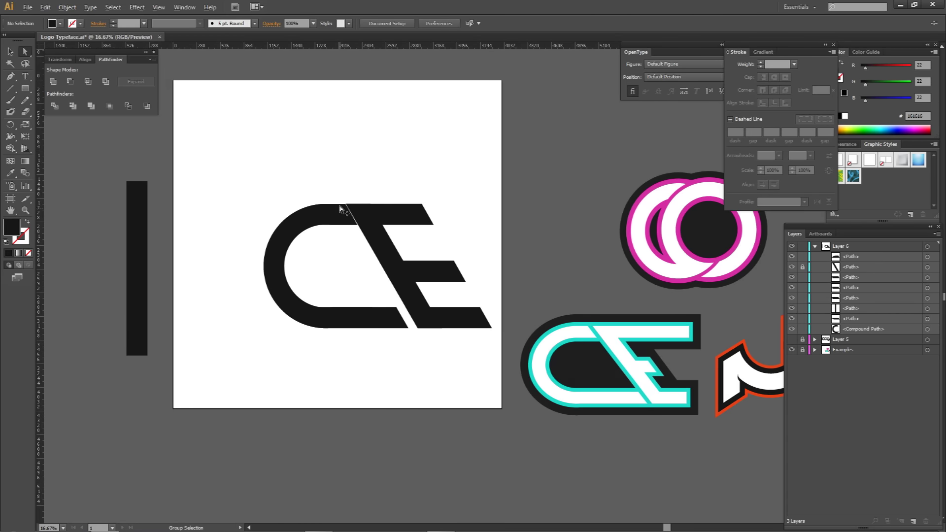
# Step: Try to unite the C's ring with its upper arm piece into one shape
pyautogui.scroll(5, 338, 211)
pyautogui.click(338, 331)
pyautogui.moveTo(338, 331); pyautogui.dragTo(342, 258)
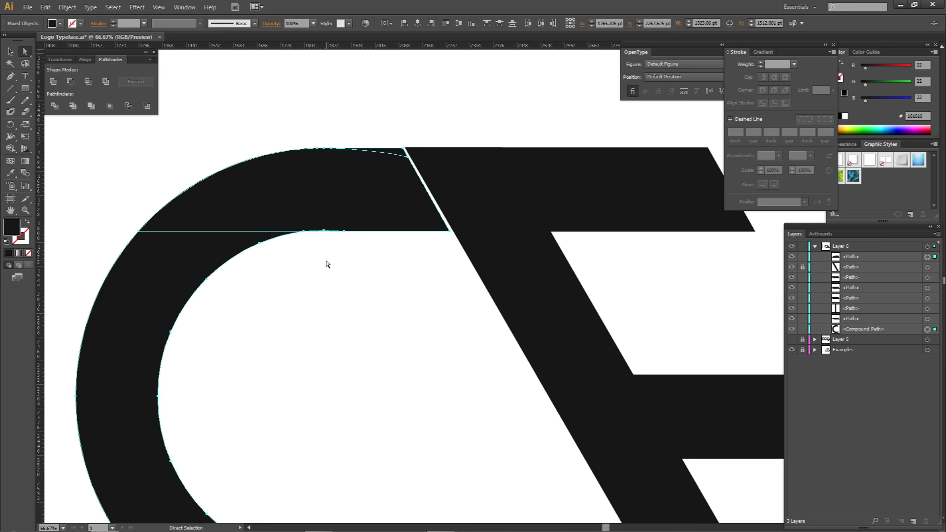
pyautogui.click(184, 7)
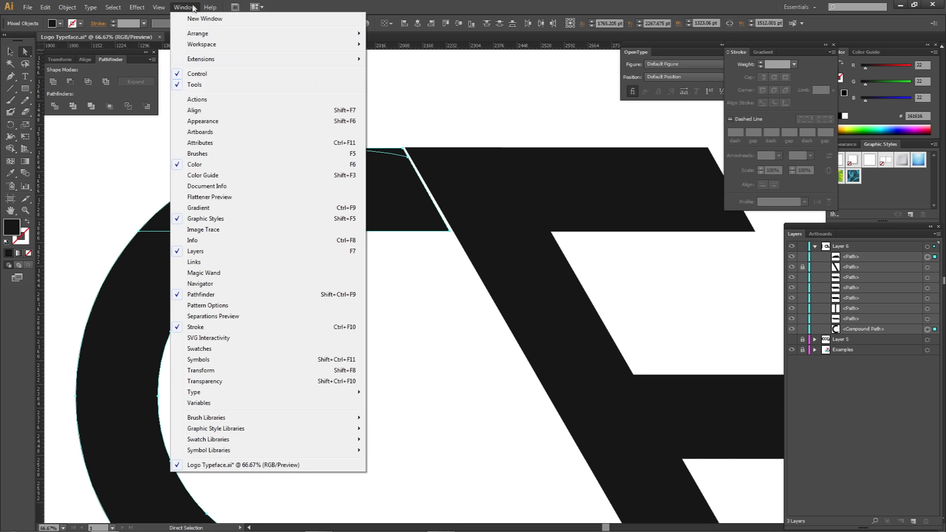
pyautogui.click(383, 282)
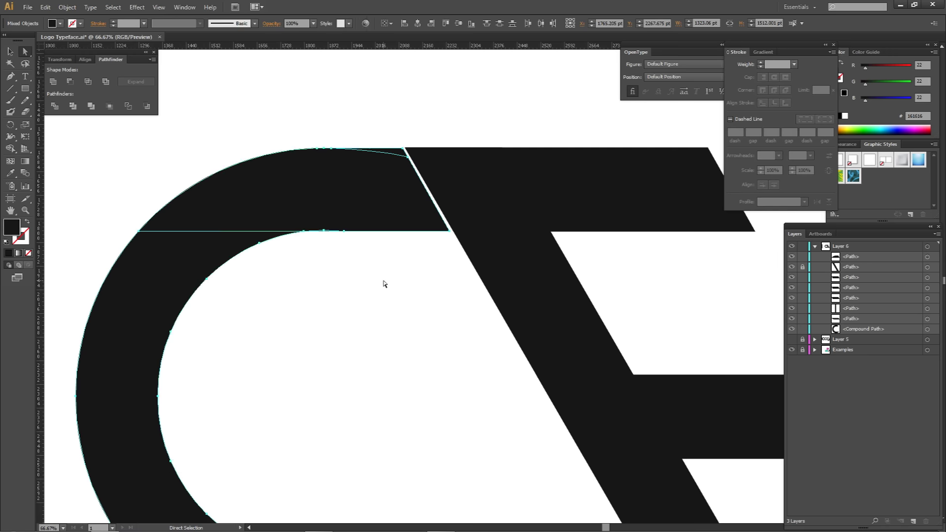
pyautogui.click(382, 283)
pyautogui.click(344, 175)
pyautogui.keyDown('shift'); pyautogui.click(276, 232); pyautogui.keyUp('shift')
pyautogui.click(338, 207)
pyautogui.click(53, 81)
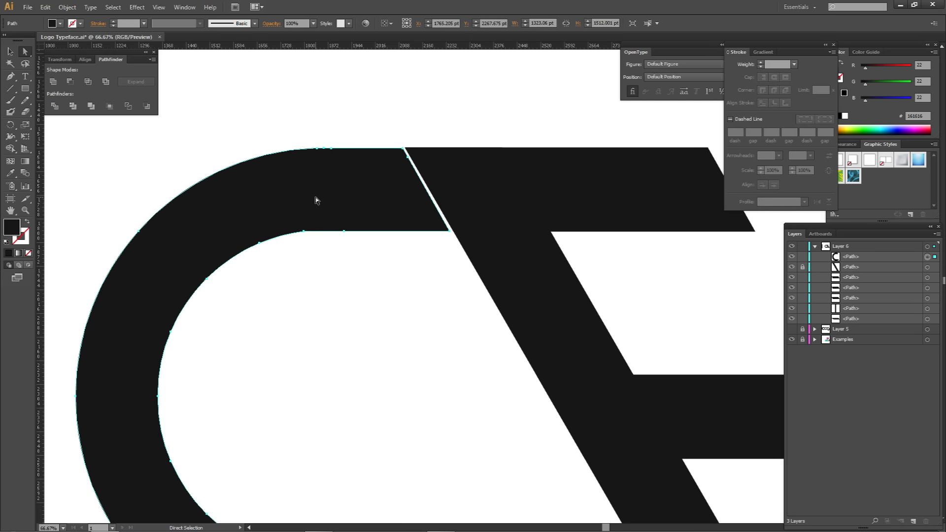
# Step: Undo the union and the earlier arm cuts back to the uncut C with the expanded diagonal outline in place
pyautogui.click(362, 252)
pyautogui.hotkey('ctrl', 'z')
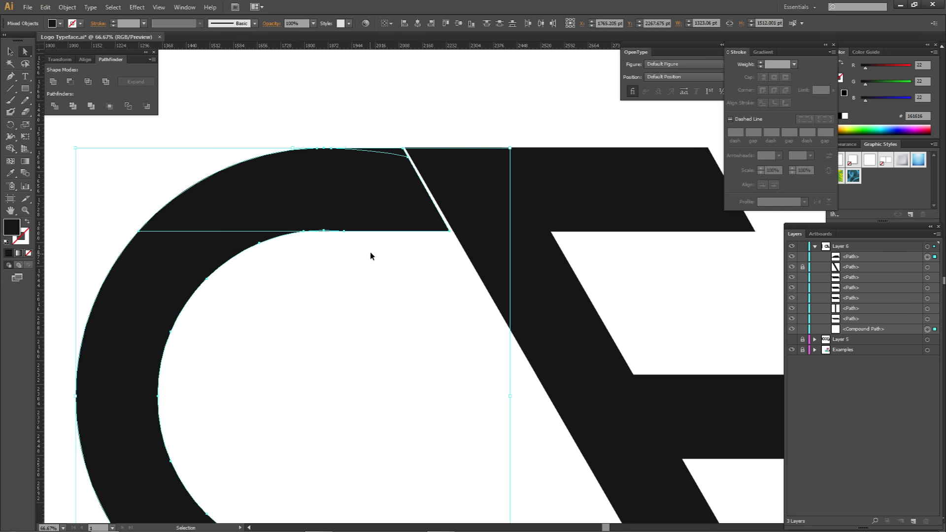
pyautogui.hotkey('ctrl', 'z')
pyautogui.click(501, 269)
pyautogui.click(426, 217)
pyautogui.keyDown('shift'); pyautogui.click(383, 200); pyautogui.keyUp('shift')
pyautogui.scroll(-1, 380, 214)
pyautogui.moveTo(402, 249); pyautogui.dragTo(370, 181)
pyautogui.click(280, 214)
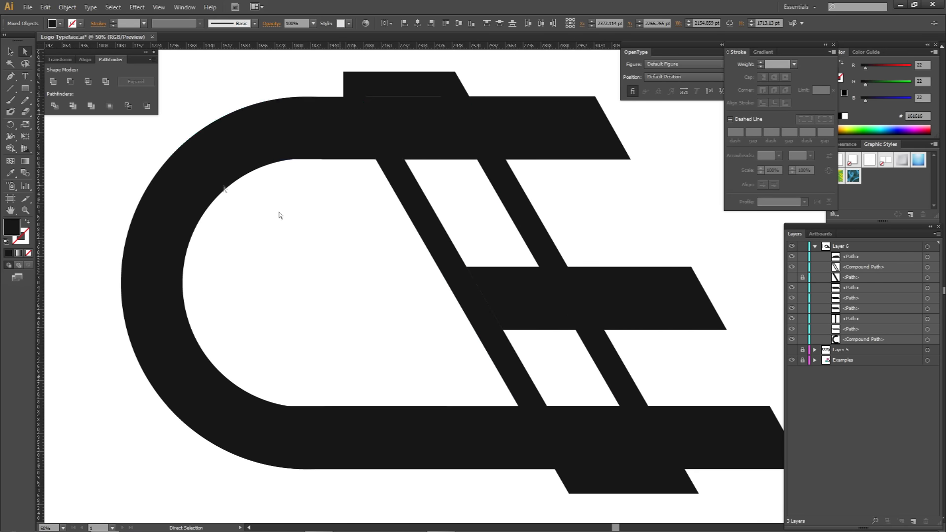
# Step: Unite the C's ring with its upper arm piece before cutting the slanted gap
pyautogui.click(298, 150)
pyautogui.keyDown('shift'); pyautogui.click(341, 98); pyautogui.keyUp('shift')
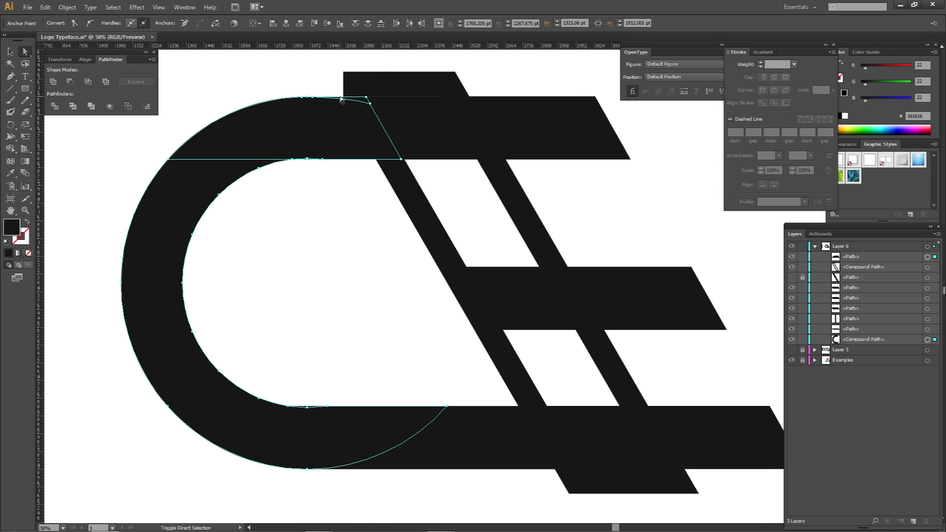
pyautogui.click(54, 82)
# Step: Cut the united C's upper arm along the expanded diagonal outline with the Shape Builder tool
pyautogui.keyDown('shift'); pyautogui.click(402, 201); pyautogui.keyUp('shift')
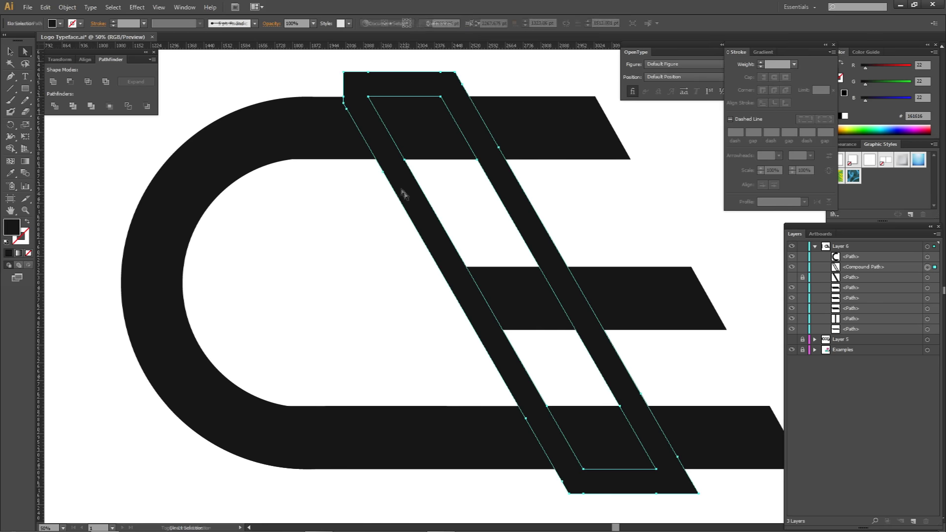
pyautogui.hotkey('shift', 'm')
pyautogui.keyDown('alt'); pyautogui.click(376, 142); pyautogui.keyUp('alt')
# Step: Cut the C's lower arm along the diagonal outline with the Shape Builder tool and delete the leftover outline
pyautogui.press('a')
pyautogui.keyDown('shift'); pyautogui.click(505, 431); pyautogui.keyUp('shift')
pyautogui.click(505, 430)
pyautogui.keyDown('shift'); pyautogui.click(522, 395); pyautogui.keyUp('shift')
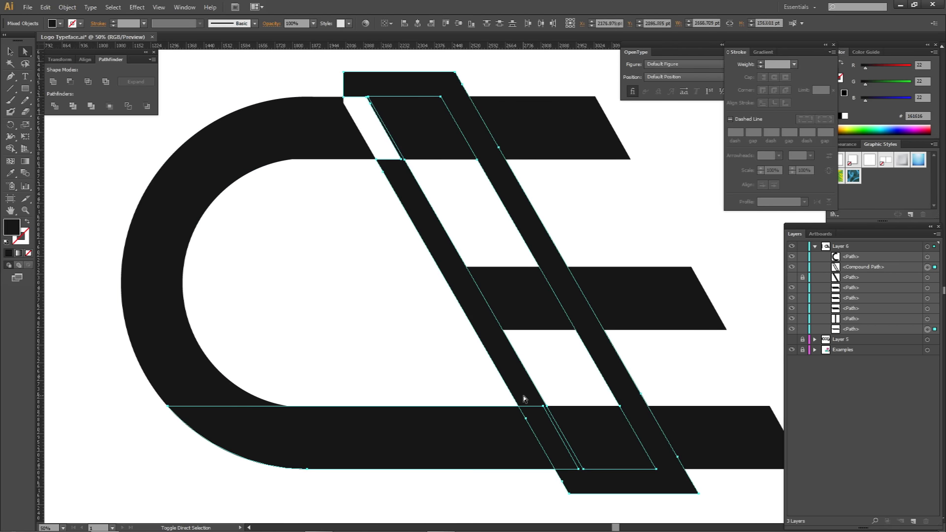
pyautogui.hotkey('shift', 'm')
pyautogui.keyDown('alt'); pyautogui.click(537, 416); pyautogui.keyUp('alt')
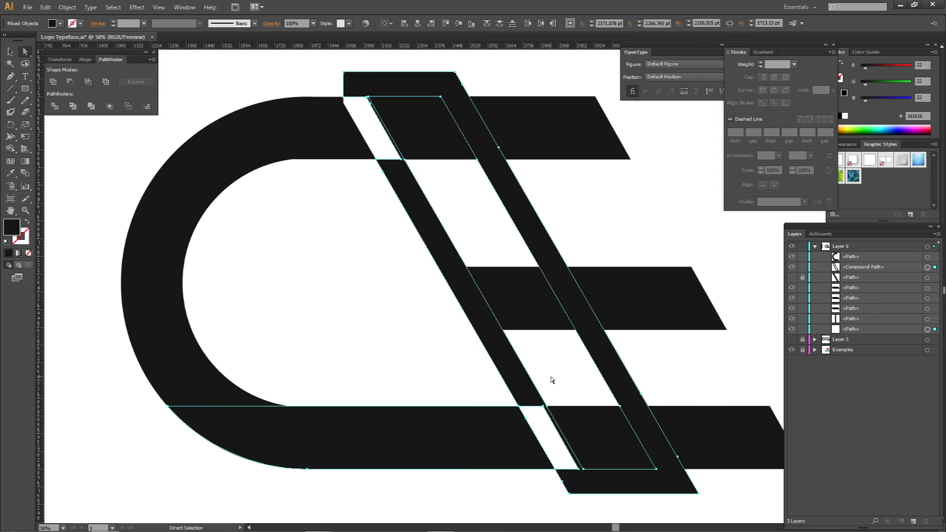
pyautogui.press('a')
pyautogui.press('Delete')
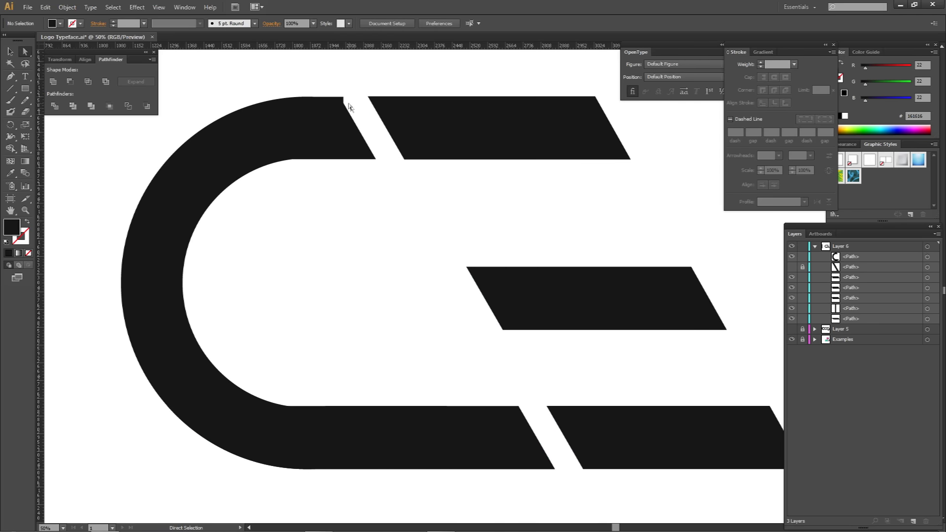
# Step: Move the corner anchor at the end of the C's upper arm so its slanted edge meets the top edge in a sharp point
pyautogui.scroll(4, 336, 99)
pyautogui.moveTo(370, 98); pyautogui.dragTo(358, 98)
pyautogui.click(386, 114)
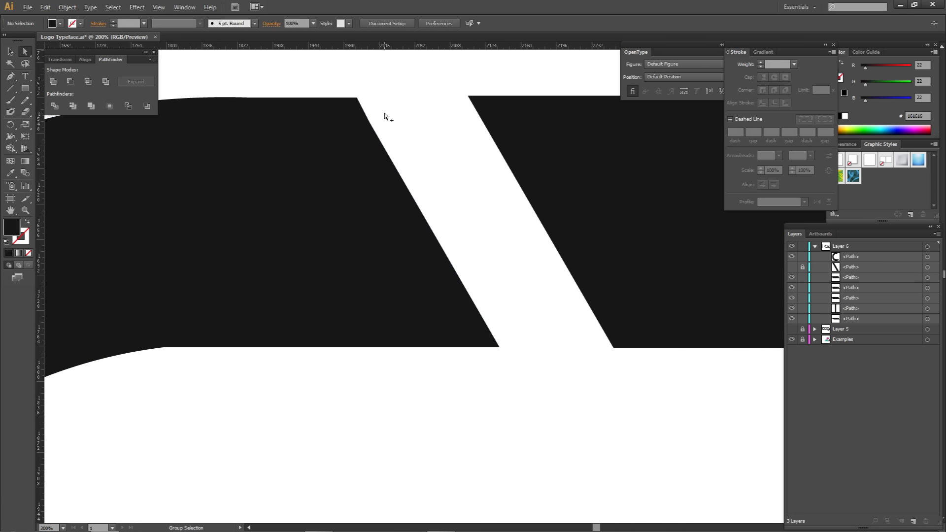
pyautogui.scroll(-5, 387, 116)
pyautogui.scroll(4, 376, 119)
pyautogui.scroll(1, 338, 116)
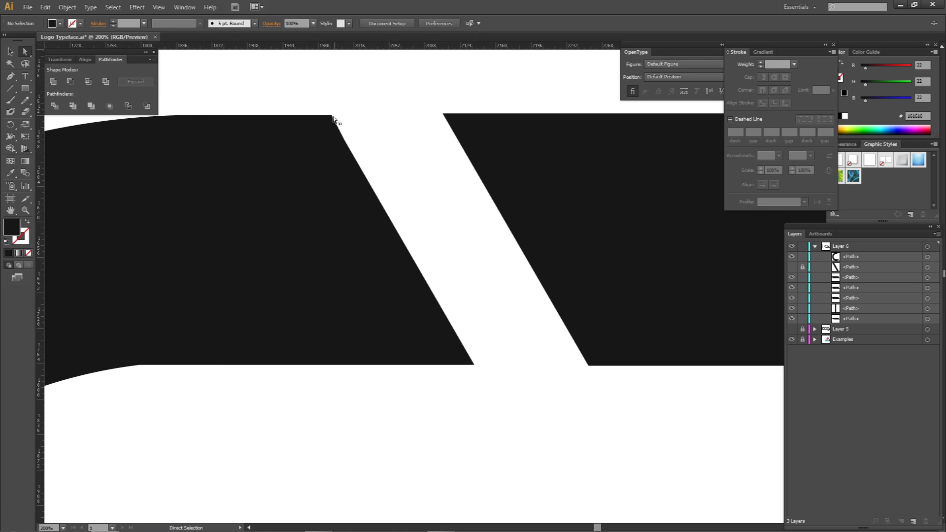
pyautogui.click(332, 116)
pyautogui.click(344, 117)
pyautogui.scroll(-9, 371, 153)
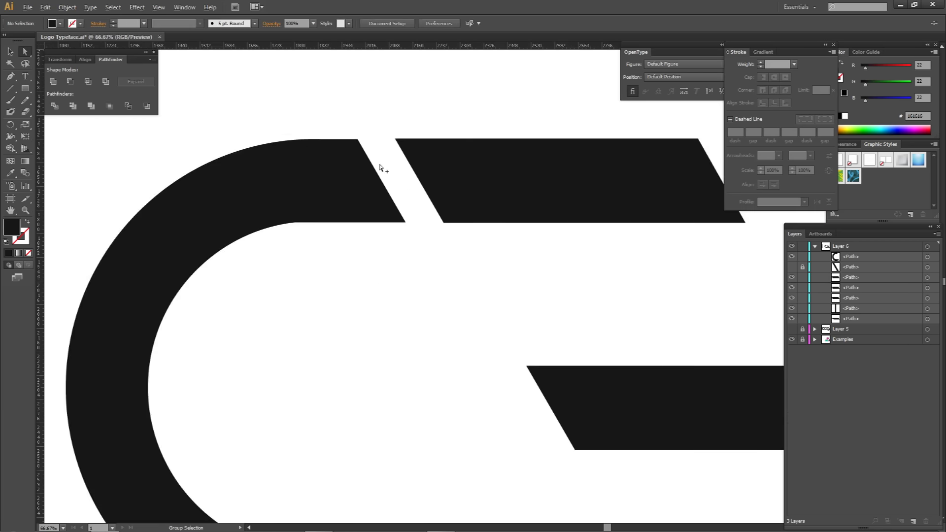
# Step: Make the E's hidden diagonal bar visible and shift the unlocked CE pieces up and to the left on the artboard
pyautogui.moveTo(519, 201); pyautogui.dragTo(469, 180)
pyautogui.scroll(2, 471, 182)
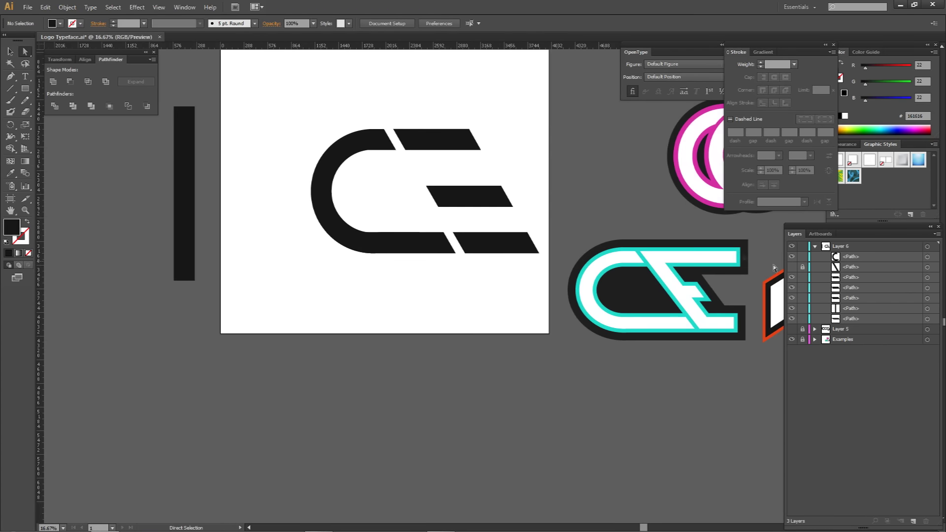
pyautogui.click(793, 267)
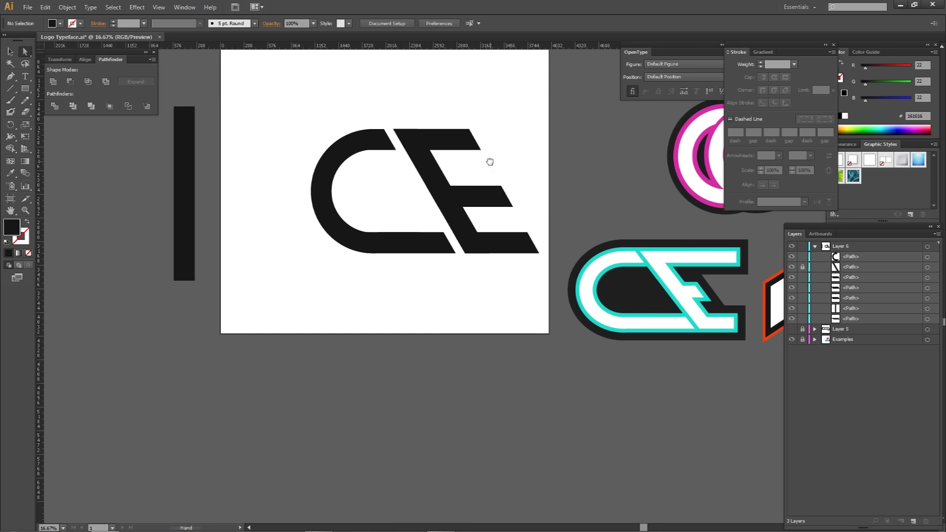
pyautogui.scroll(-1, 490, 158)
pyautogui.scroll(1, 486, 213)
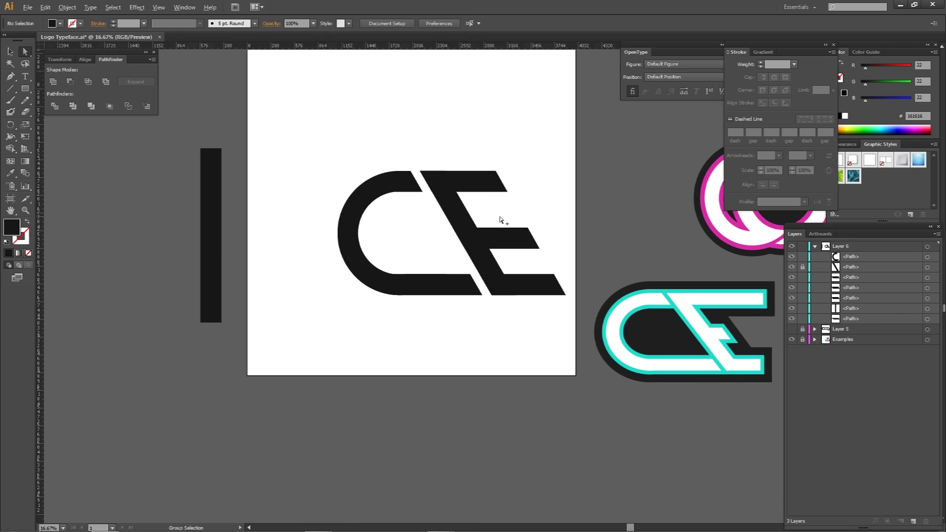
pyautogui.moveTo(279, 171); pyautogui.dragTo(538, 375)
pyautogui.moveTo(482, 308); pyautogui.dragTo(465, 294)
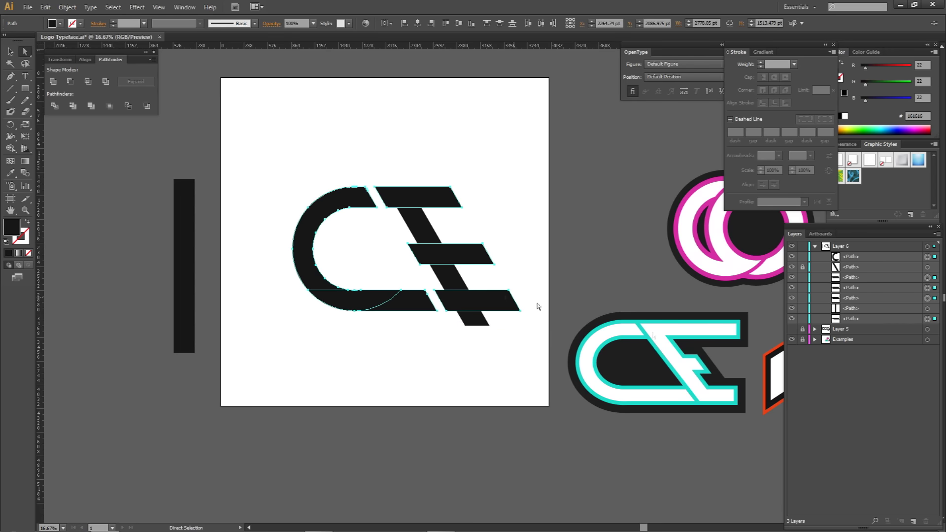
# Step: Collapse and hide Layer 6, and make Layer 5 with the ring lettering visible
pyautogui.click(815, 246)
pyautogui.click(792, 246)
pyautogui.click(792, 256)
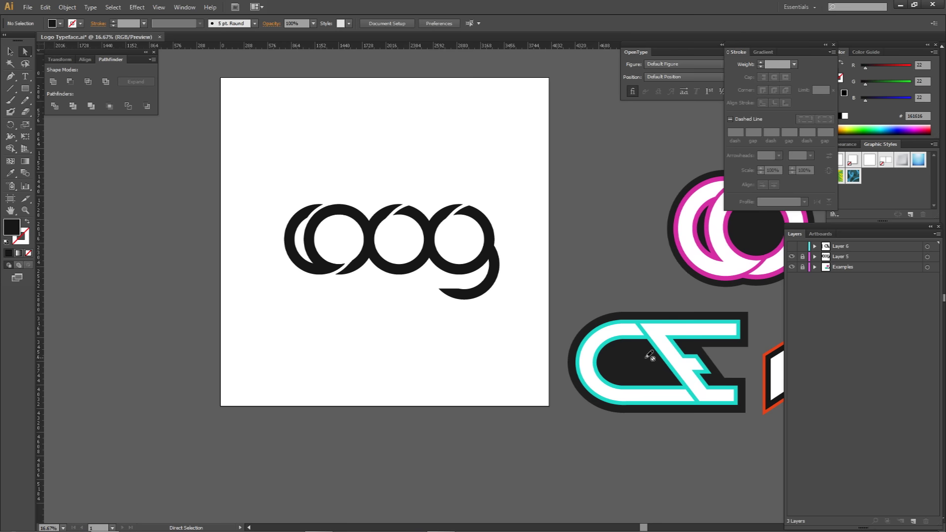
# Step: Duplicate Layer 5, hide the original layer and rename it backoup
pyautogui.click(834, 260)
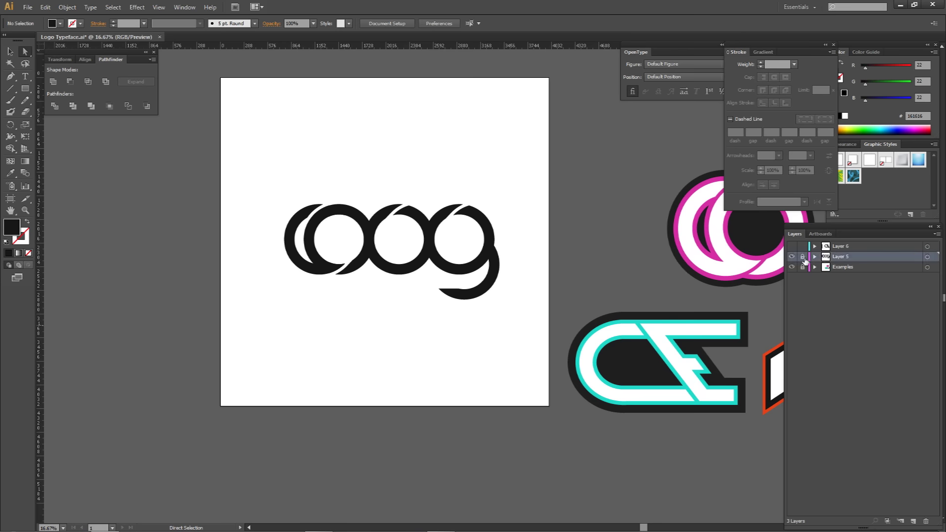
pyautogui.moveTo(849, 258); pyautogui.dragTo(845, 252)
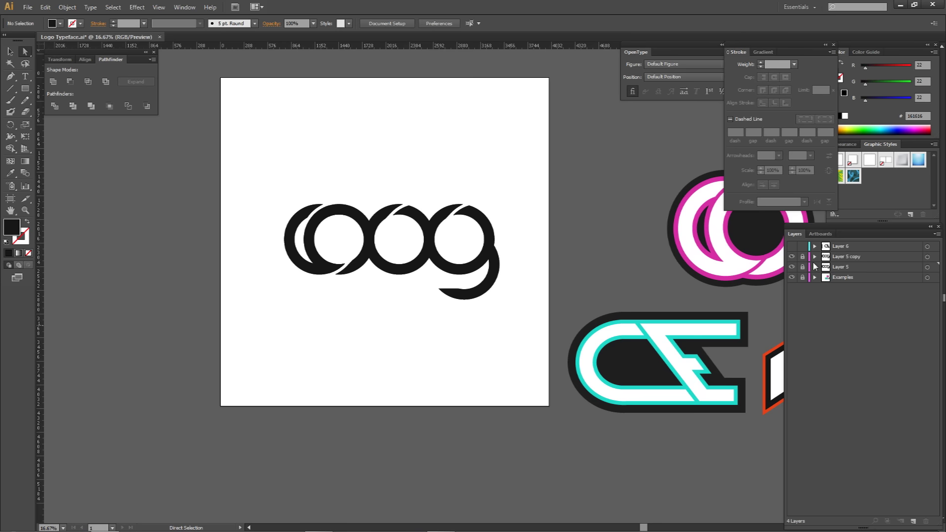
pyautogui.click(792, 267)
pyautogui.doubleClick(841, 267)
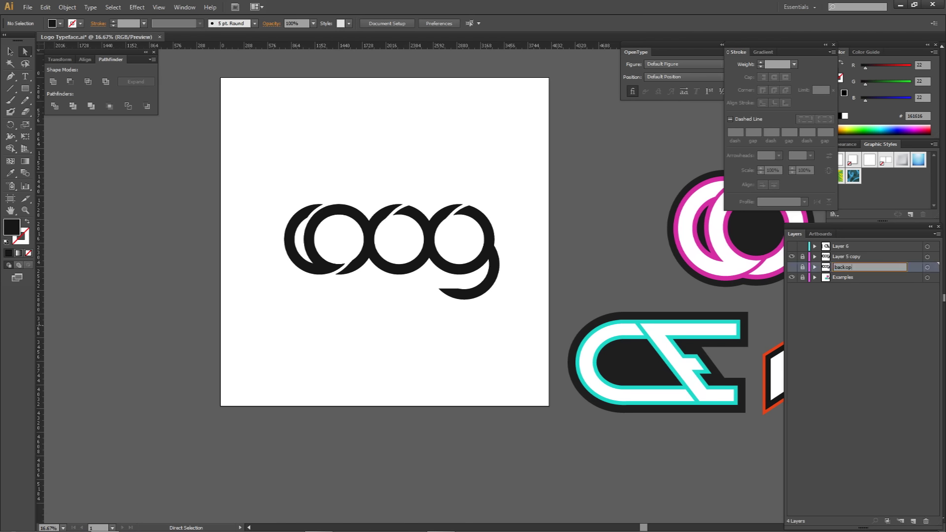
# Step: Unlock Layer 5 copy, select all of its artwork and unite it into a single shape
pyautogui.click(845, 255)
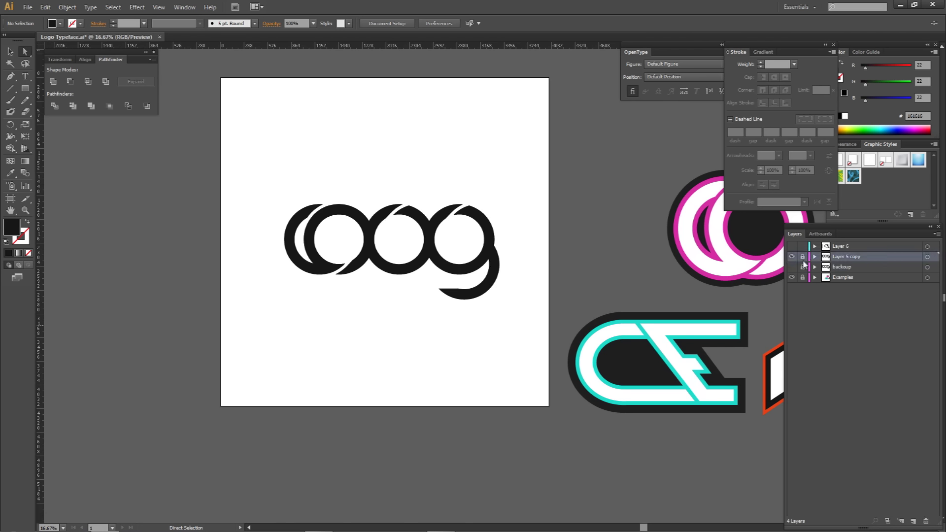
pyautogui.click(926, 257)
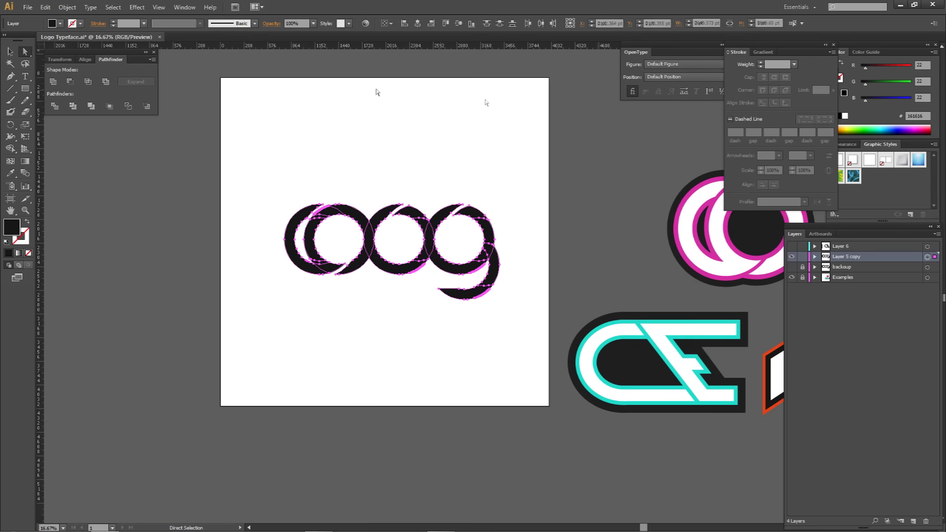
pyautogui.click(54, 82)
pyautogui.click(352, 162)
pyautogui.moveTo(336, 211); pyautogui.dragTo(379, 161)
pyautogui.click(362, 135)
pyautogui.hotkey('ctrl', 'z')
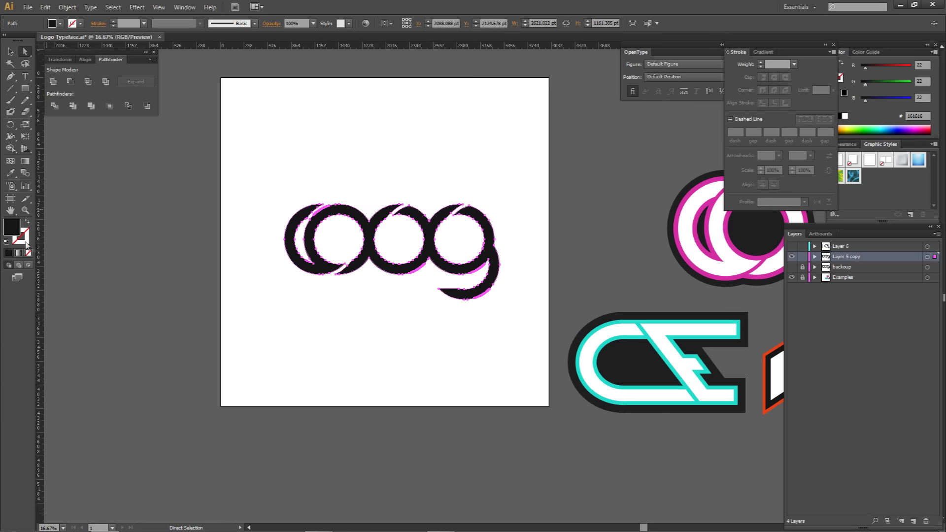
# Step: Change the united ring lettering's fill to white
pyautogui.doubleClick(11, 225)
pyautogui.moveTo(645, 215); pyautogui.dragTo(641, 208)
pyautogui.press('Return')
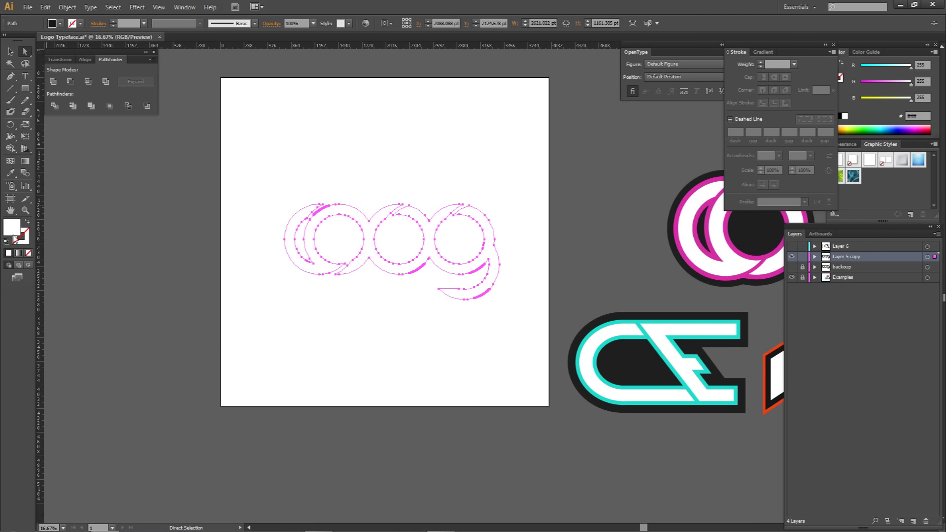
# Step: Give the lettering a solid magenta #e028ce stroke aligned to the outside
pyautogui.click(8, 254)
pyautogui.doubleClick(25, 236)
pyautogui.click(748, 223)
pyautogui.moveTo(790, 240); pyautogui.dragTo(791, 227)
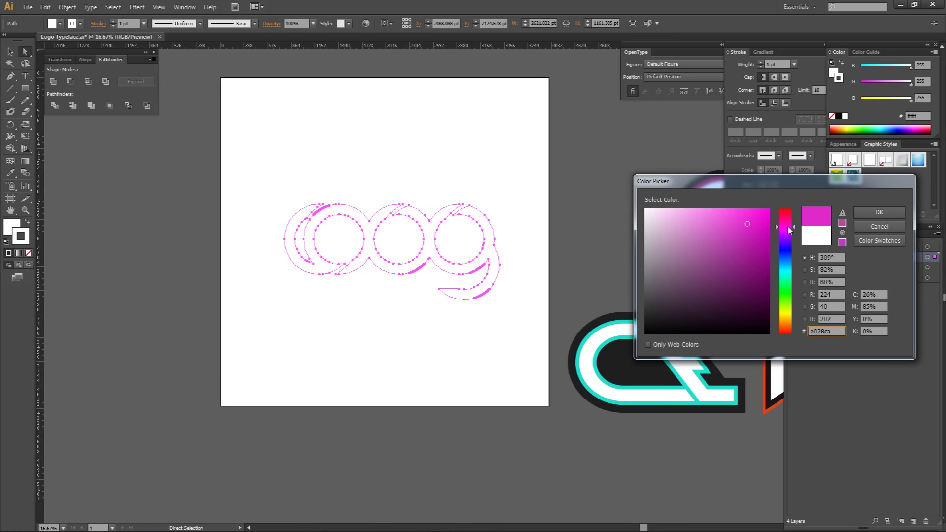
pyautogui.click(869, 213)
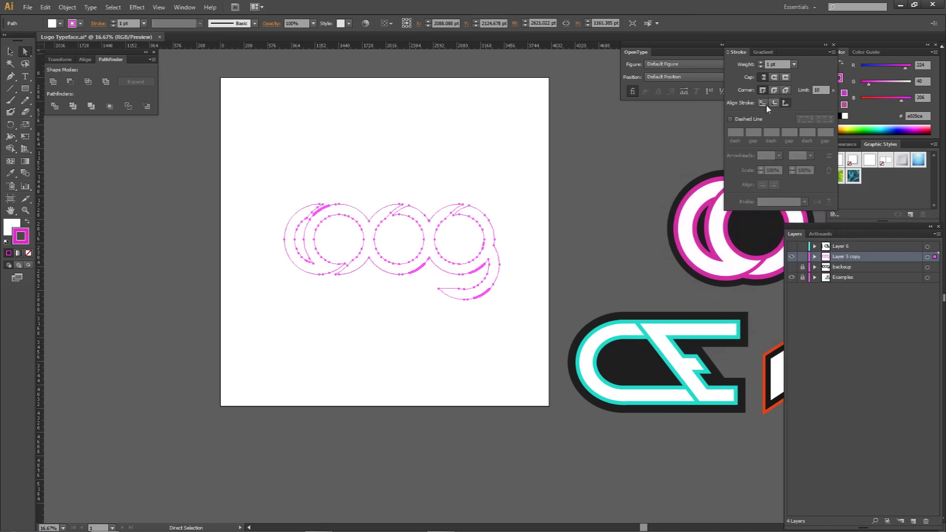
# Step: Set the lettering's magenta stroke weight to 55 pt
pyautogui.click(761, 62)
pyautogui.click(760, 63)
pyautogui.moveTo(780, 65); pyautogui.dragTo(727, 64)
pyautogui.write('55')
pyautogui.press('Return')
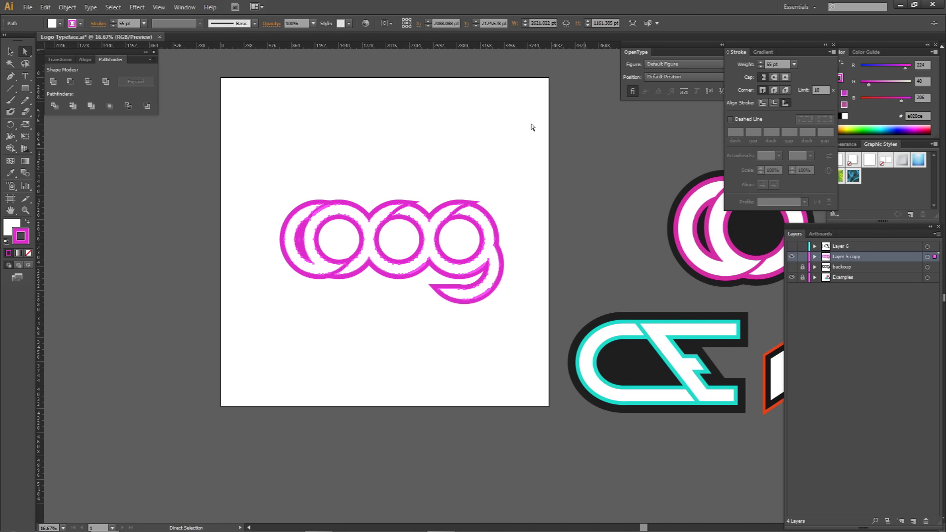
# Step: Reselect all artwork on Layer 5 copy and increase its stroke weight to 59 pt
pyautogui.click(465, 179)
pyautogui.scroll(2, 436, 179)
pyautogui.scroll(-1, 436, 178)
pyautogui.moveTo(436, 183); pyautogui.dragTo(522, 188)
pyautogui.scroll(-1, 520, 189)
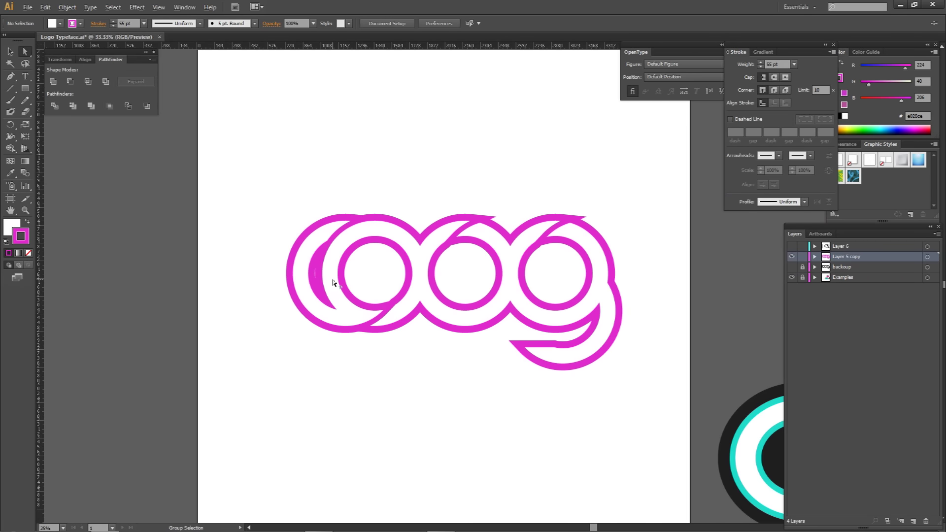
pyautogui.scroll(4, 275, 273)
pyautogui.scroll(-2, 276, 274)
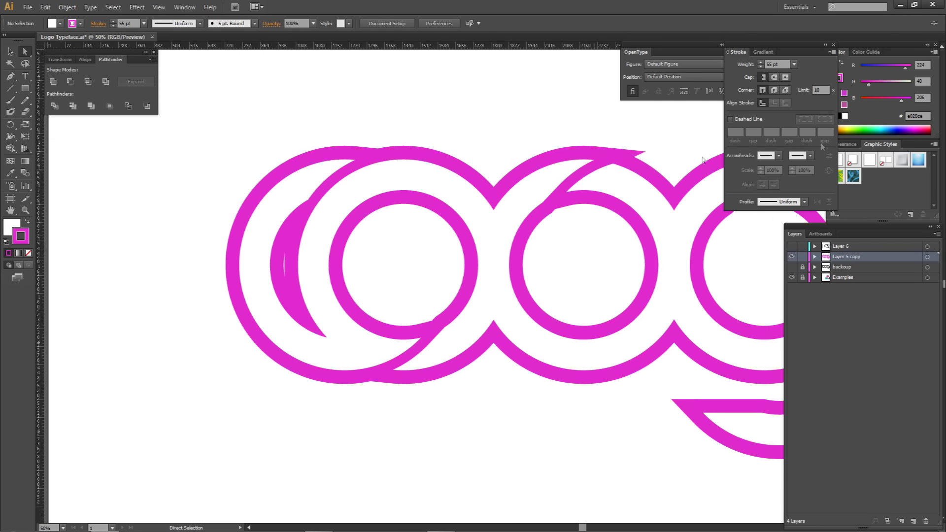
pyautogui.click(927, 257)
pyautogui.click(762, 63)
pyautogui.click(762, 63)
pyautogui.click(761, 63)
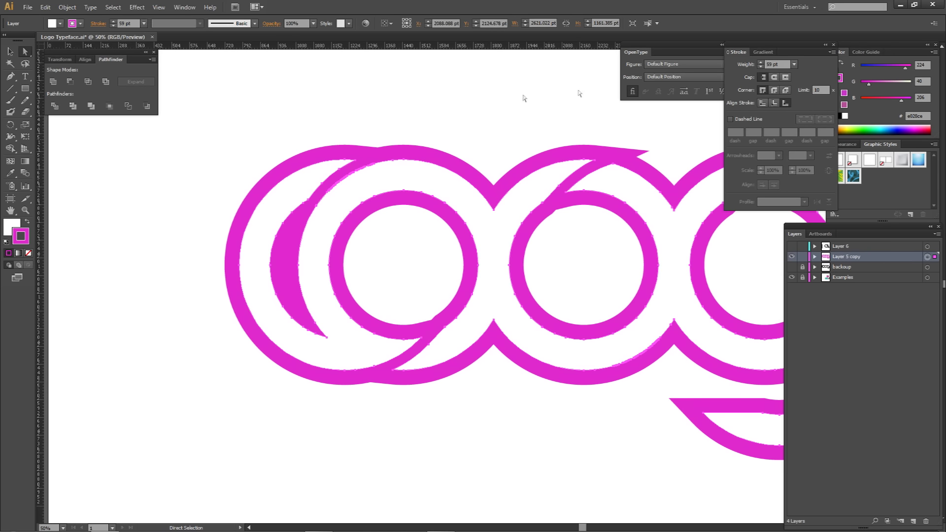
# Step: Examine the magenta-outlined ring lettering up close, then view it on the whole artboard
pyautogui.click(524, 98)
pyautogui.scroll(-1, 530, 194)
pyautogui.moveTo(582, 203); pyautogui.dragTo(447, 192)
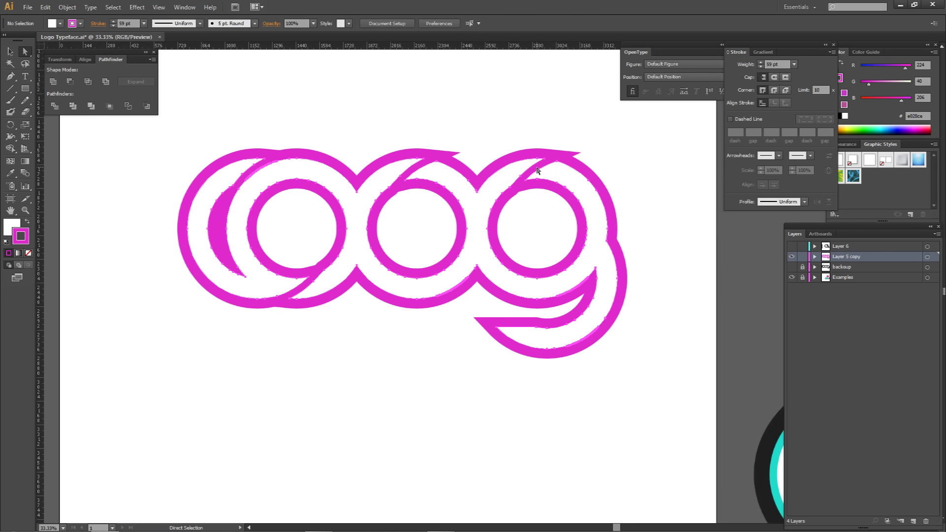
pyautogui.click(537, 169)
pyautogui.scroll(2, 537, 169)
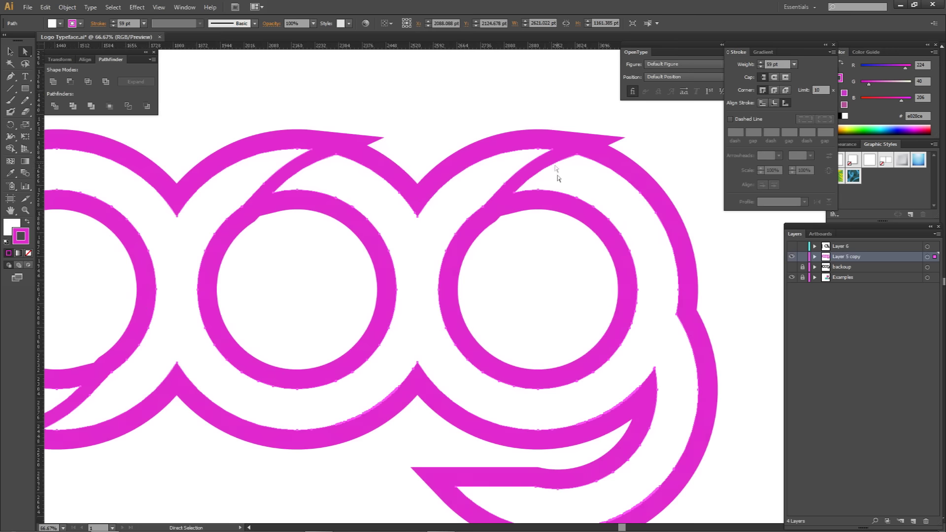
pyautogui.moveTo(249, 184); pyautogui.dragTo(419, 180)
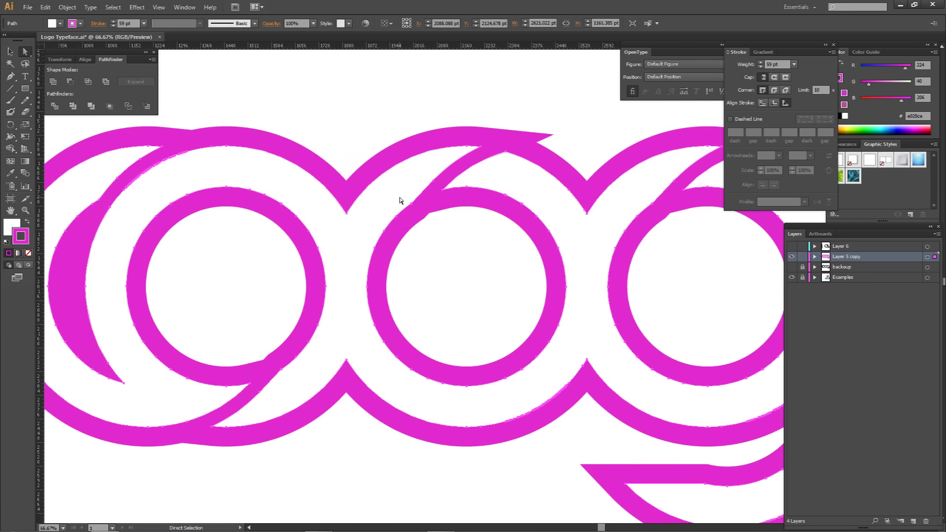
pyautogui.scroll(-2, 505, 179)
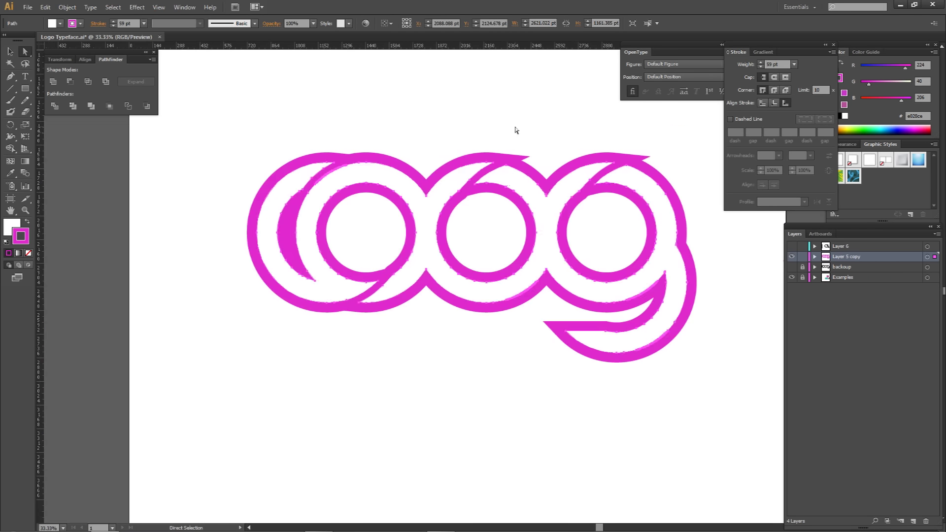
pyautogui.click(516, 130)
pyautogui.scroll(-2, 539, 183)
pyautogui.moveTo(540, 184); pyautogui.dragTo(517, 216)
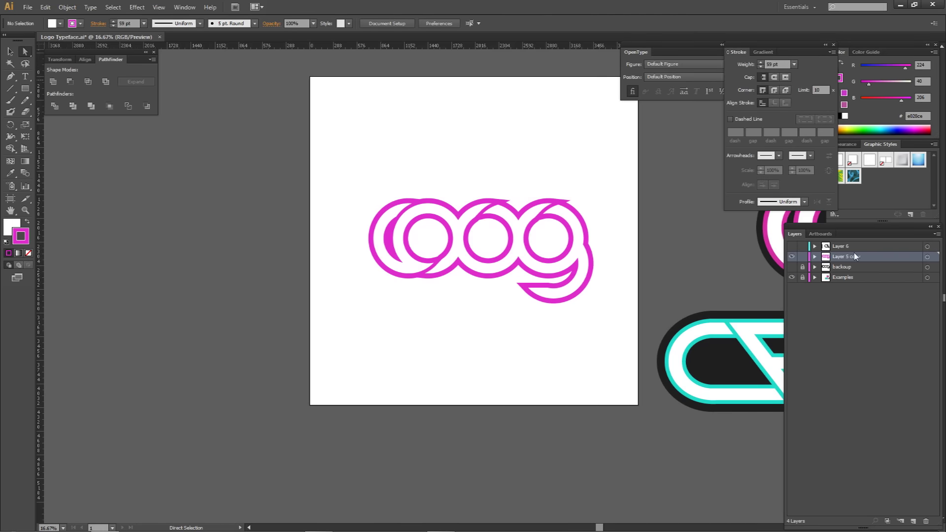
# Step: Duplicate Layer 5 copy directly beneath itself, remove the duplicate artwork's fill and expand its stroke into shapes
pyautogui.keyDown('alt'); pyautogui.moveTo(853, 256); pyautogui.dragTo(885, 262); pyautogui.keyUp('alt')
pyautogui.click(926, 267)
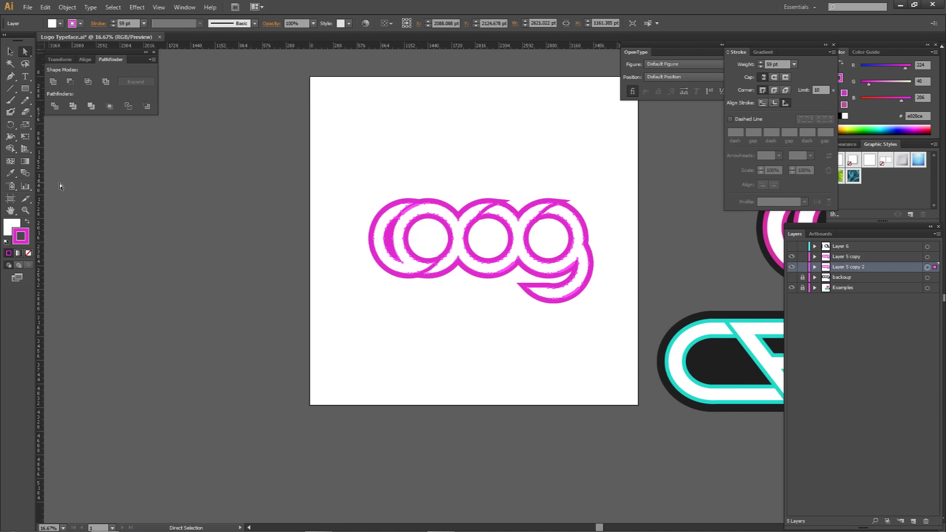
pyautogui.click(12, 236)
pyautogui.click(28, 252)
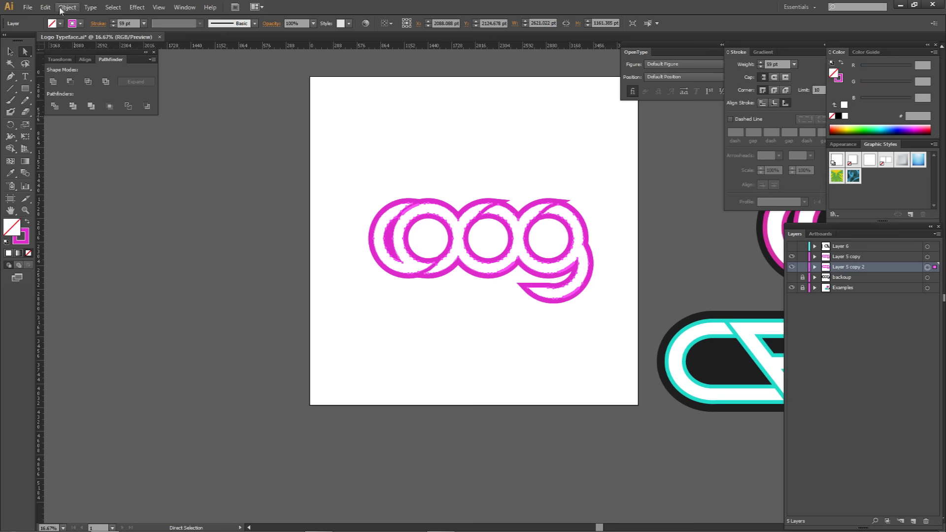
pyautogui.click(67, 7)
pyautogui.click(101, 125)
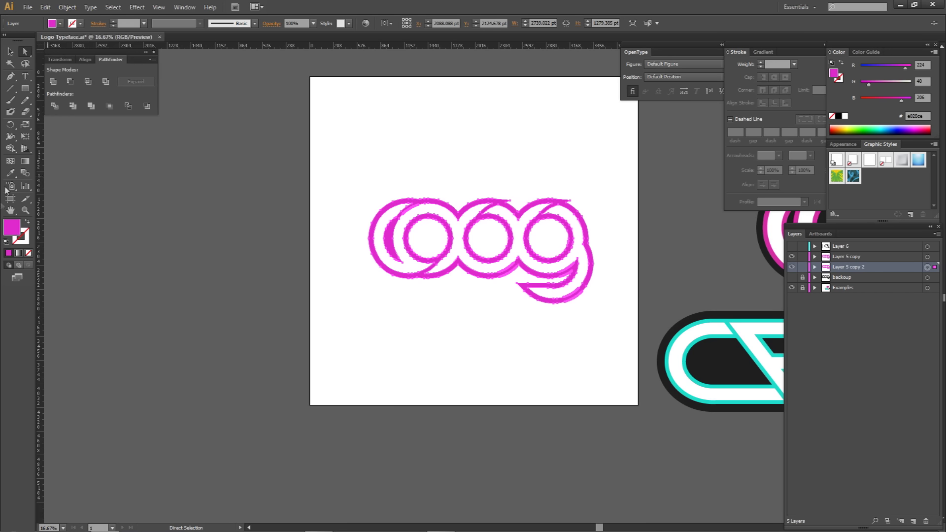
# Step: Add a 1 pt magenta stroke to the duplicate lettering and expand both its fill and stroke
pyautogui.click(21, 238)
pyautogui.click(8, 253)
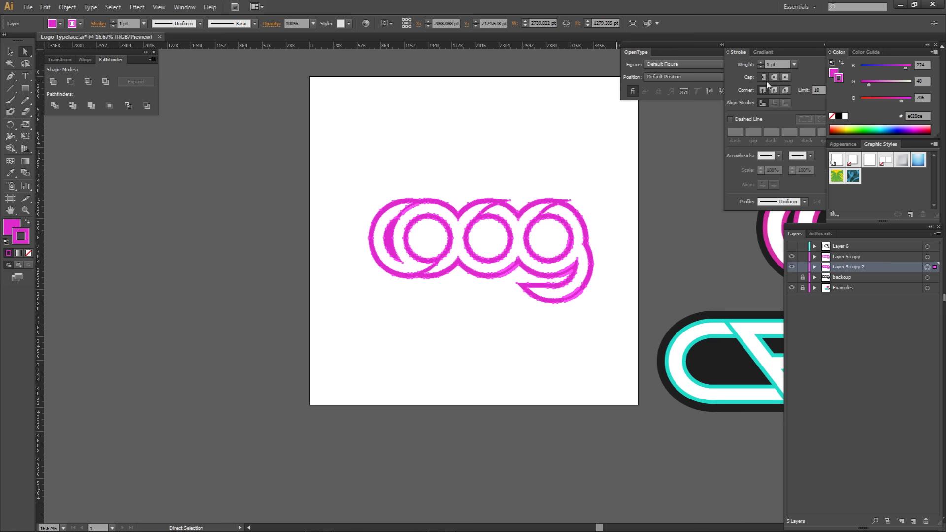
pyautogui.click(67, 7)
pyautogui.click(99, 114)
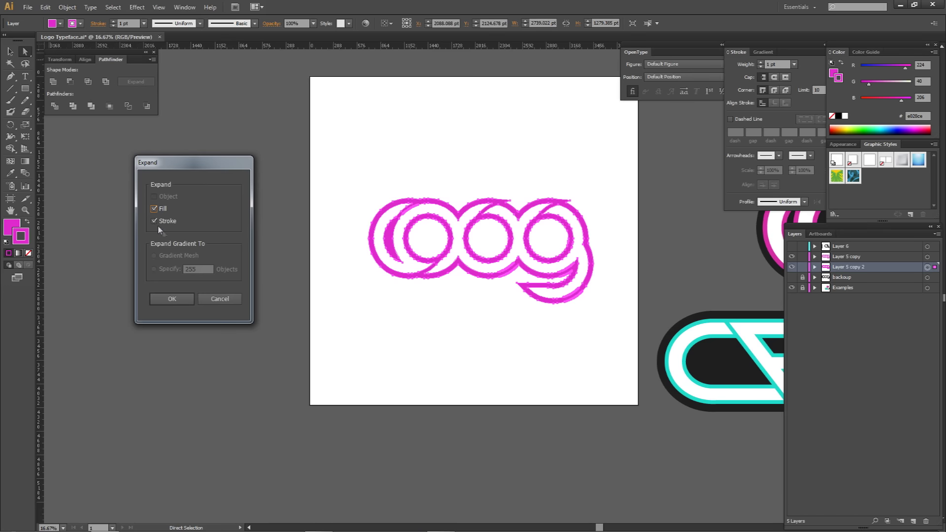
pyautogui.click(172, 299)
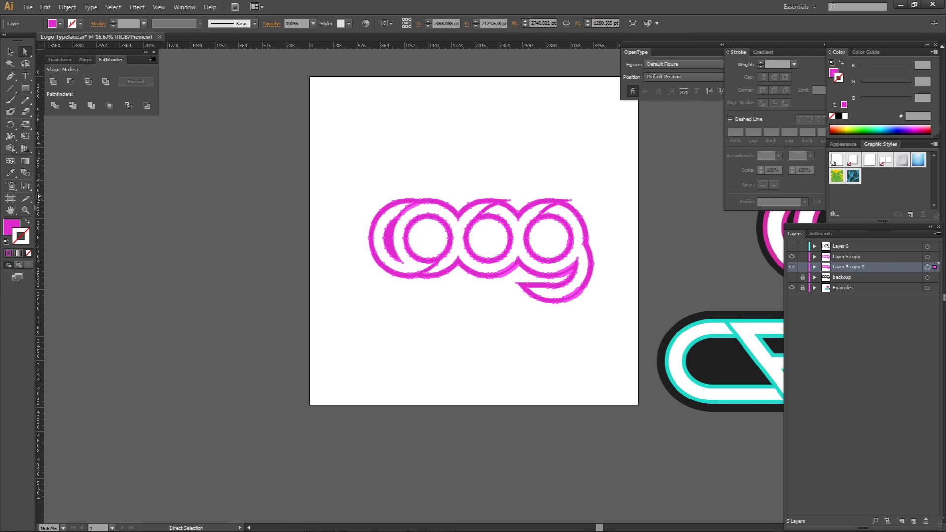
# Step: Remove the duplicate lettering's fill and set its stroke colour to #161616
pyautogui.click(9, 253)
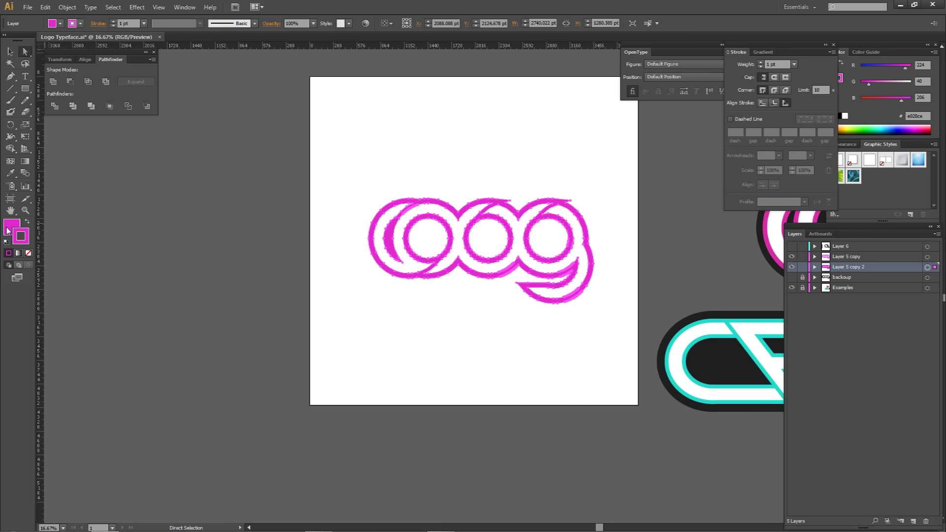
pyautogui.click(28, 253)
pyautogui.click(26, 240)
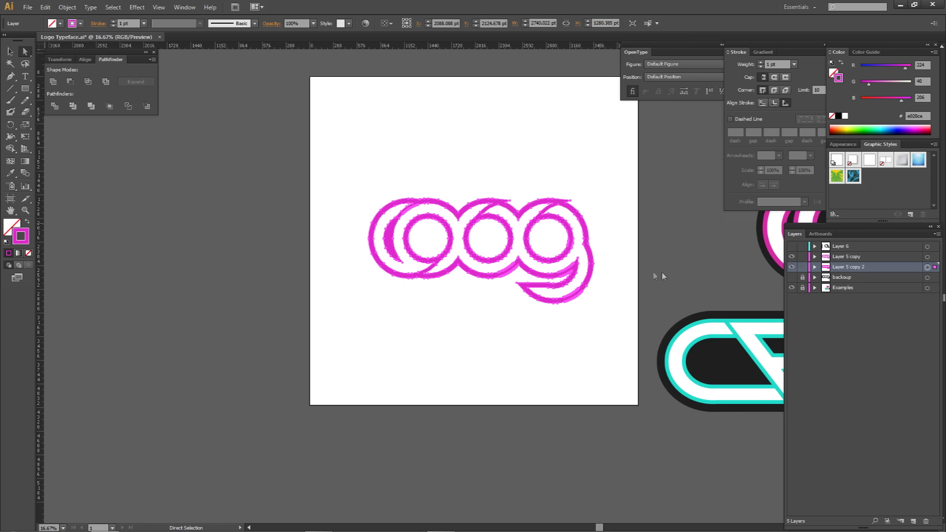
pyautogui.doubleClick(24, 237)
pyautogui.write('161616')
pyautogui.click(880, 212)
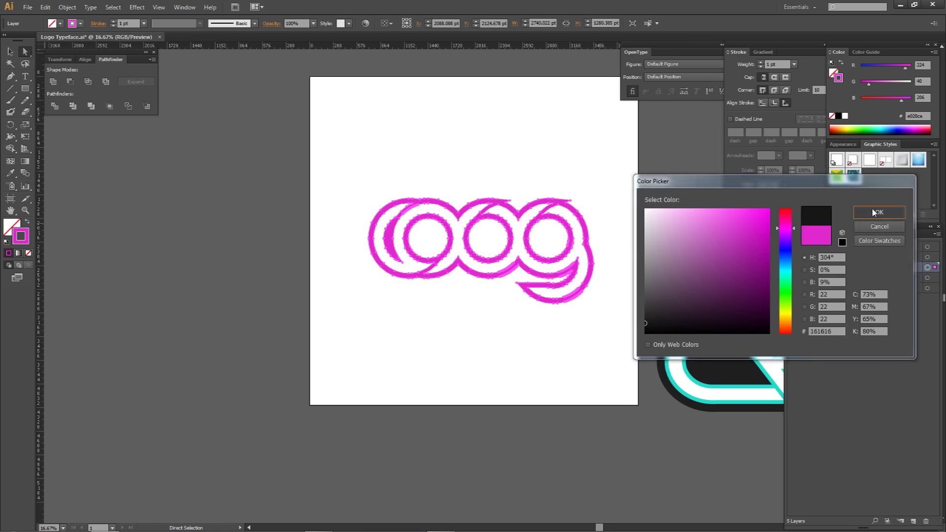
# Step: Set the duplicate lettering's dark stroke weight to 70 pt and deselect the artwork
pyautogui.click(735, 66)
pyautogui.write('70')
pyautogui.press('Return')
pyautogui.click(545, 171)
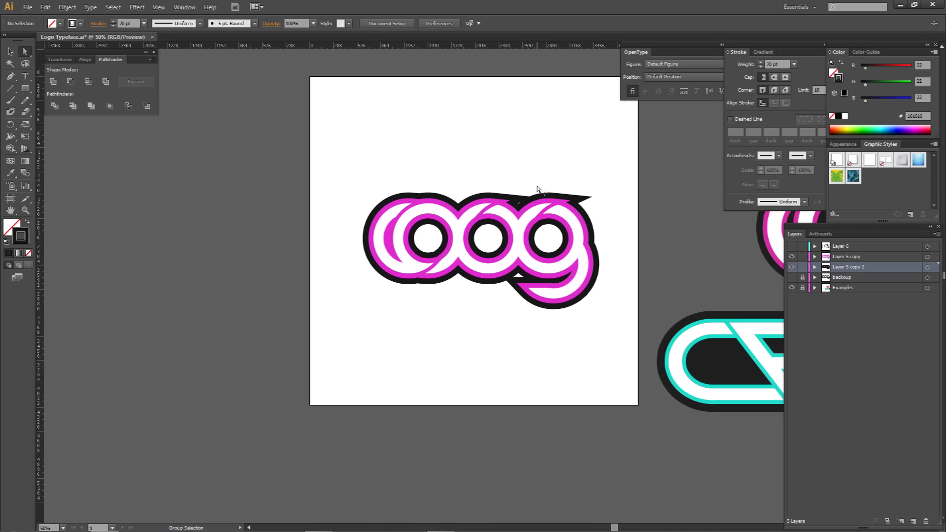
# Step: Create a layer above Layer 5 copy 2 and draw a closed patch over the small gap in the upper outline between the last two rings
pyautogui.scroll(3, 534, 190)
pyautogui.click(914, 520)
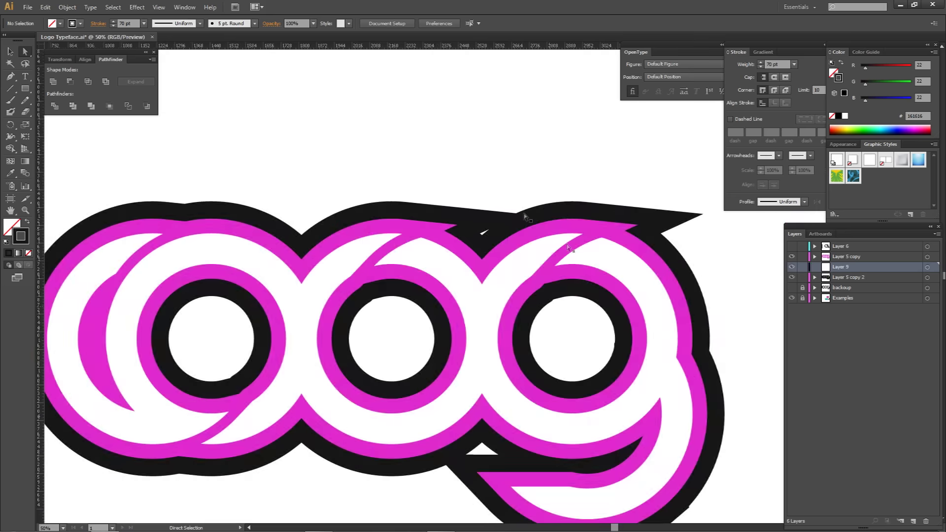
pyautogui.press('p')
pyautogui.click(493, 220)
pyautogui.click(471, 231)
pyautogui.click(483, 245)
pyautogui.click(500, 224)
pyautogui.click(493, 220)
# Step: Give the gap patch a solid #161616 fill with no stroke and deselect it
pyautogui.click(28, 252)
pyautogui.click(9, 228)
pyautogui.click(9, 253)
pyautogui.press('a')
pyautogui.click(238, 165)
pyautogui.keyDown('alt'); pyautogui.scroll(-1, 412, 293); pyautogui.keyUp('alt')
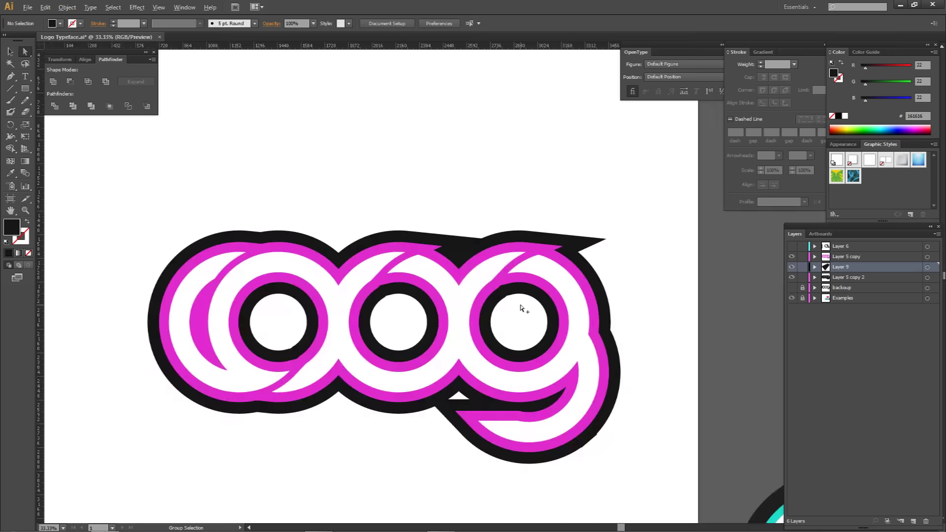
pyautogui.keyDown('alt'); pyautogui.scroll(-3, 523, 306); pyautogui.keyUp('alt')
pyautogui.press('space')
pyautogui.moveTo(499, 279); pyautogui.dragTo(456, 265)
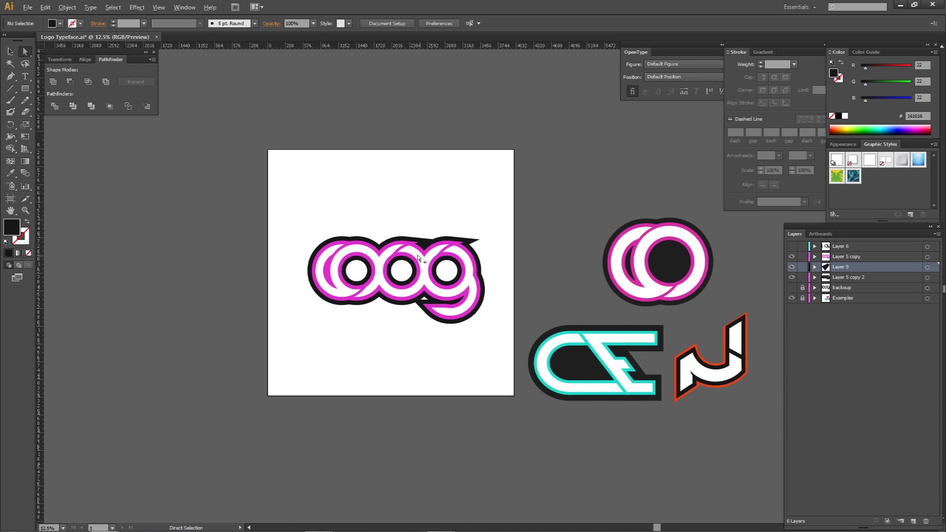
pyautogui.hotkey('ctrl', '1')
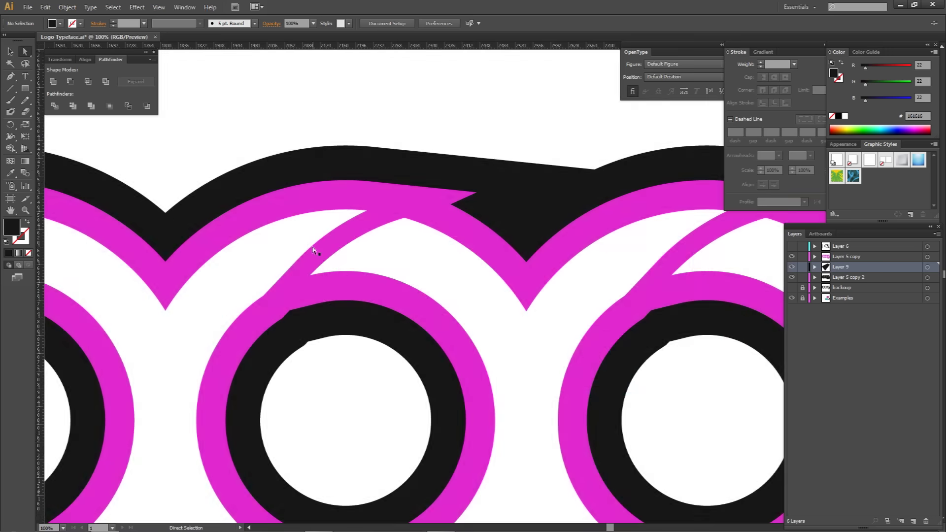
pyautogui.keyDown('alt'); pyautogui.scroll(-2, 322, 248); pyautogui.keyUp('alt')
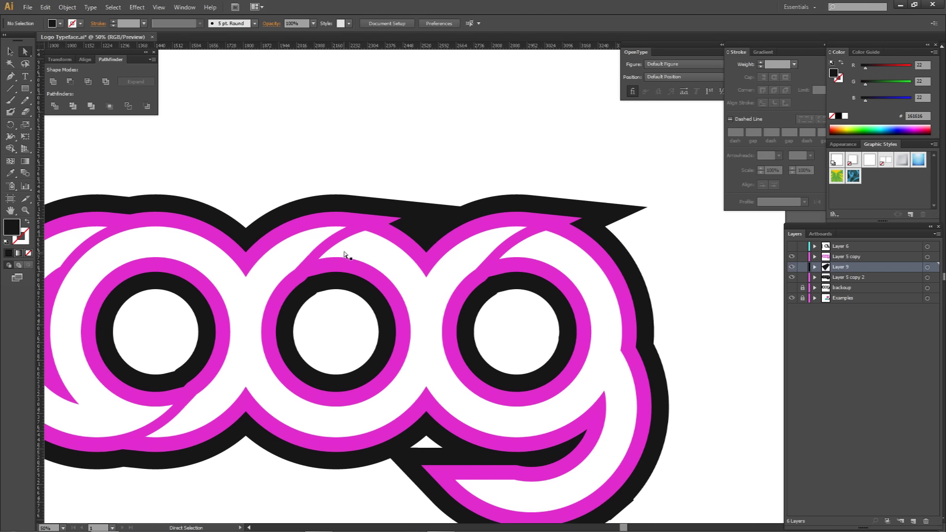
pyautogui.keyDown('alt'); pyautogui.scroll(-3, 373, 166); pyautogui.keyUp('alt')
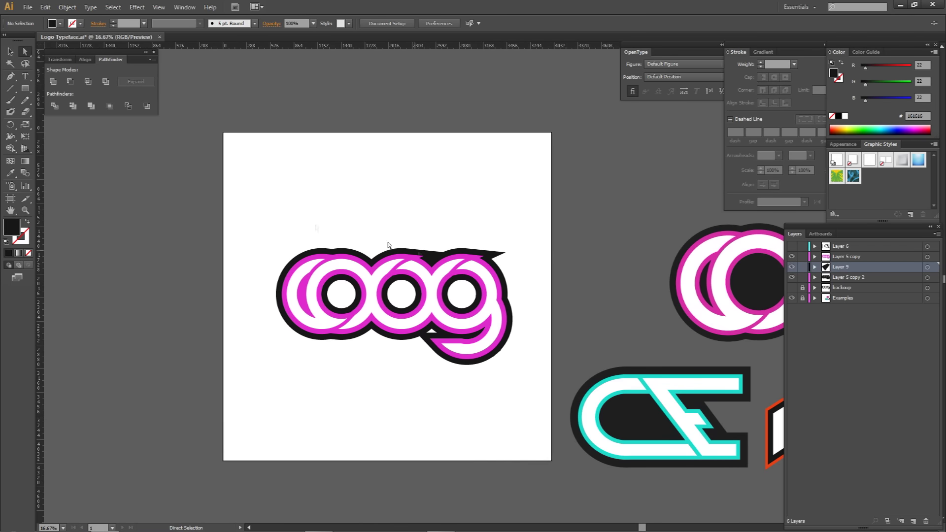
# Step: Delete the ring lettering artwork along with Layer 5 copy, Layer 9 and Layer 5 copy 2
pyautogui.moveTo(254, 203); pyautogui.dragTo(551, 402)
pyautogui.click(839, 258)
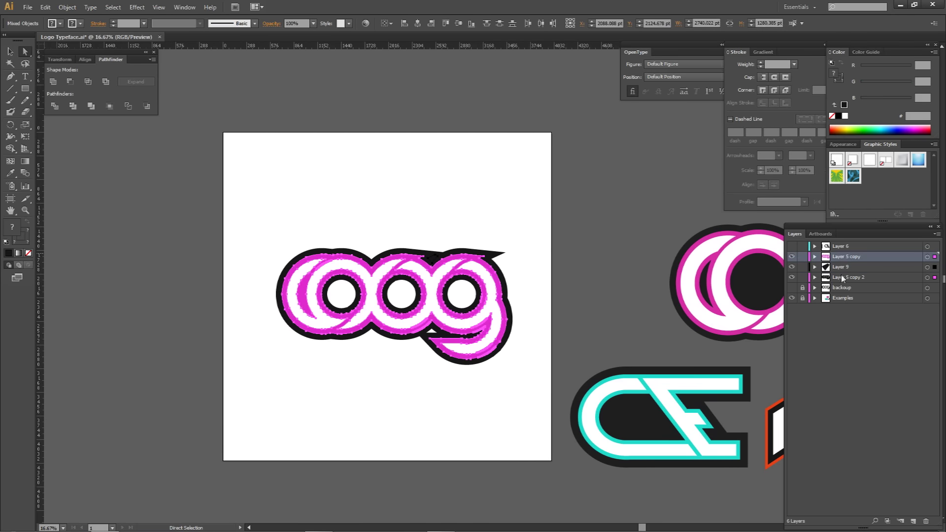
pyautogui.press('Delete')
pyautogui.keyDown('shift'); pyautogui.click(848, 277); pyautogui.keyUp('shift')
pyautogui.moveTo(847, 277); pyautogui.dragTo(926, 521)
# Step: Place the "ex3" pencil sketch photo over the artboard on a new layer above backup and lock that layer
pyautogui.moveTo(945, 374); pyautogui.dragTo(350, 306)
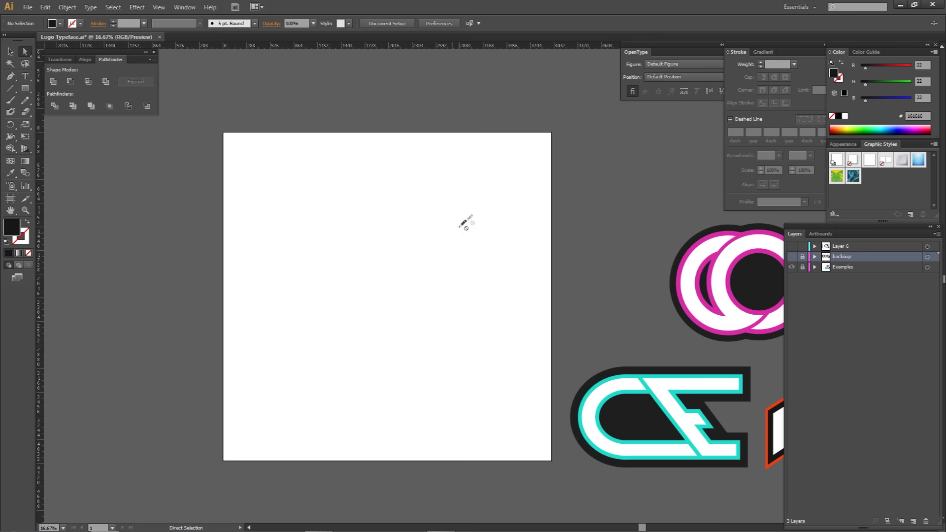
pyautogui.click(913, 521)
pyautogui.moveTo(945, 374); pyautogui.dragTo(371, 282)
pyautogui.moveTo(424, 335)
pyautogui.mouseDown()
pyautogui.moveTo(459, 344)
pyautogui.moveTo(454, 337)
pyautogui.mouseUp()
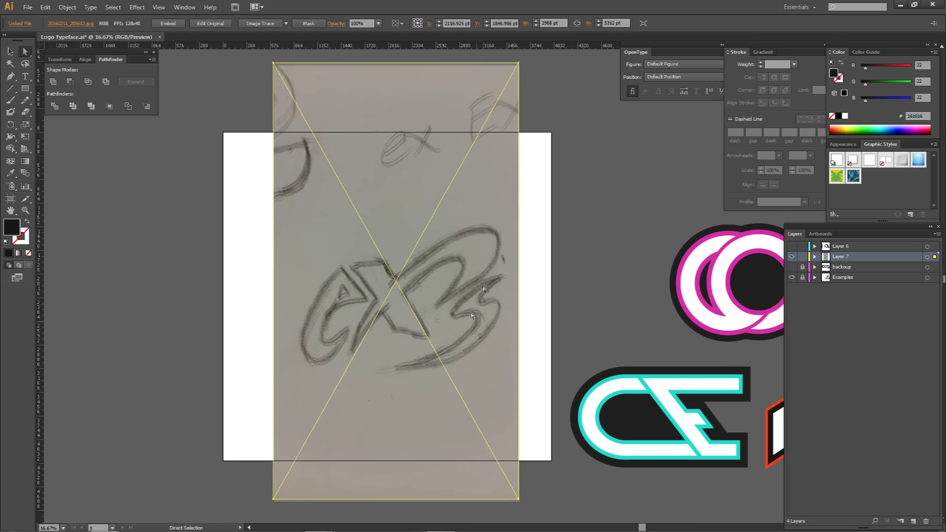
pyautogui.click(802, 256)
# Step: Create a new layer above the locked sketch and set the fill to none for tracing
pyautogui.scroll(2, 383, 308)
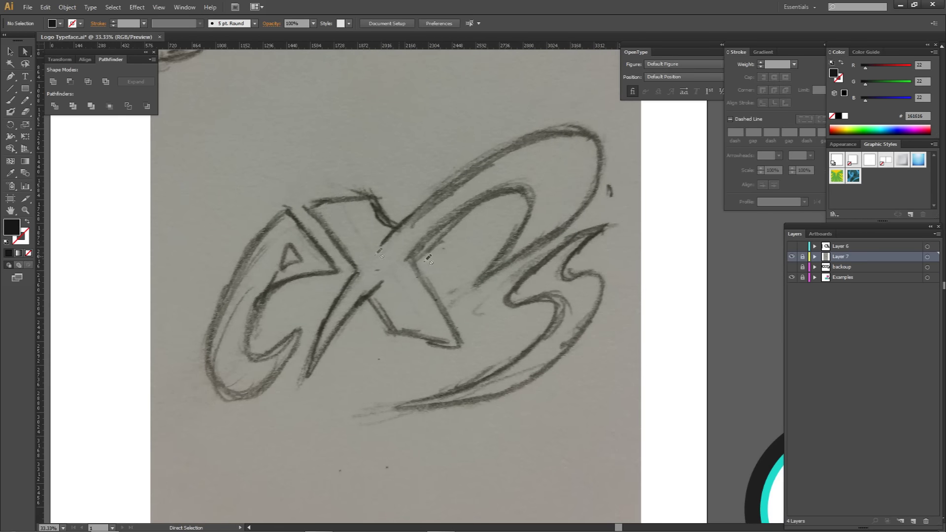
pyautogui.click(914, 522)
pyautogui.press('p')
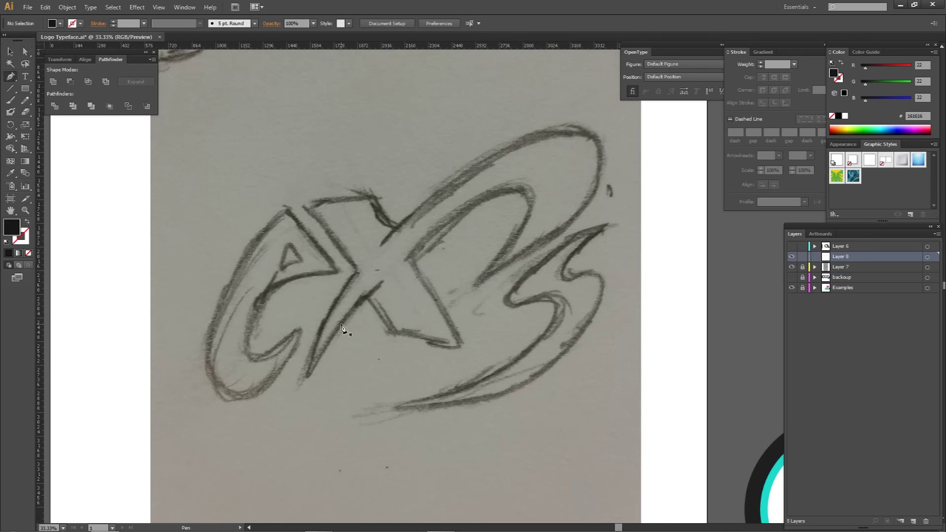
pyautogui.scroll(1, 165, 263)
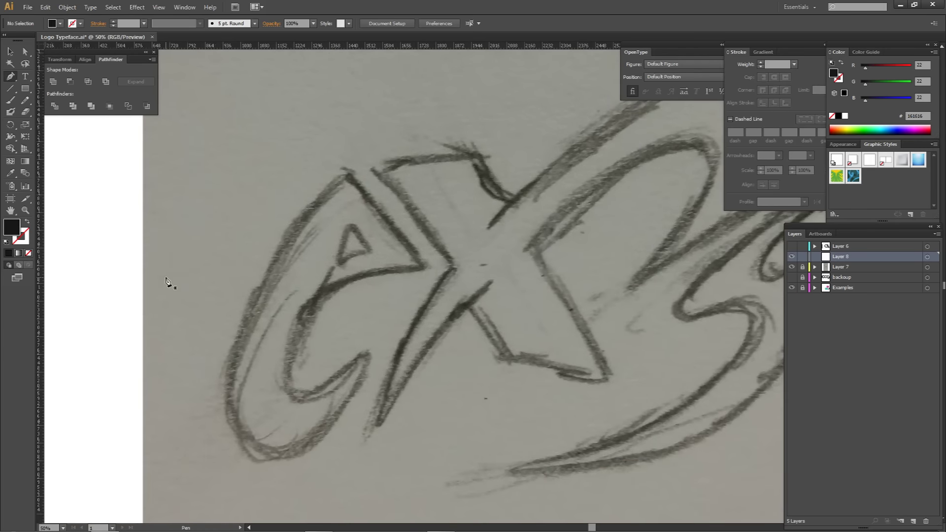
pyautogui.press('a')
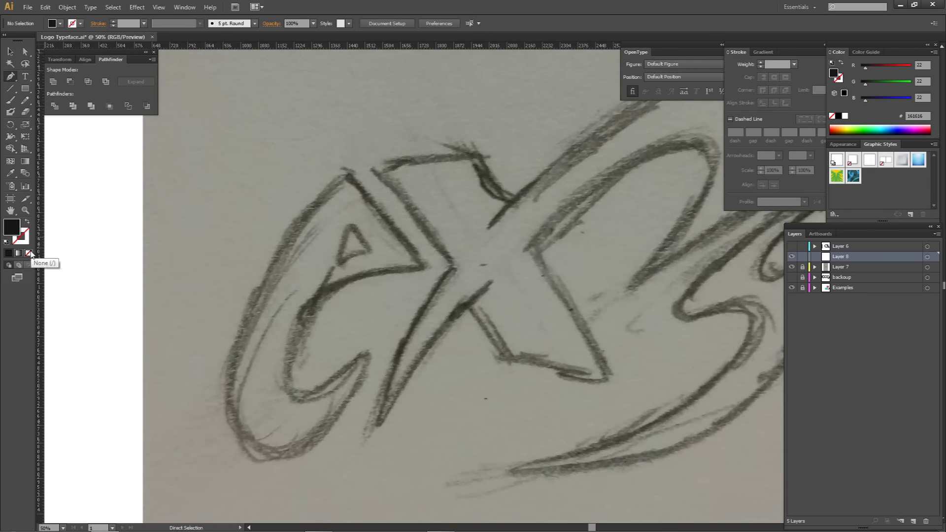
pyautogui.click(29, 254)
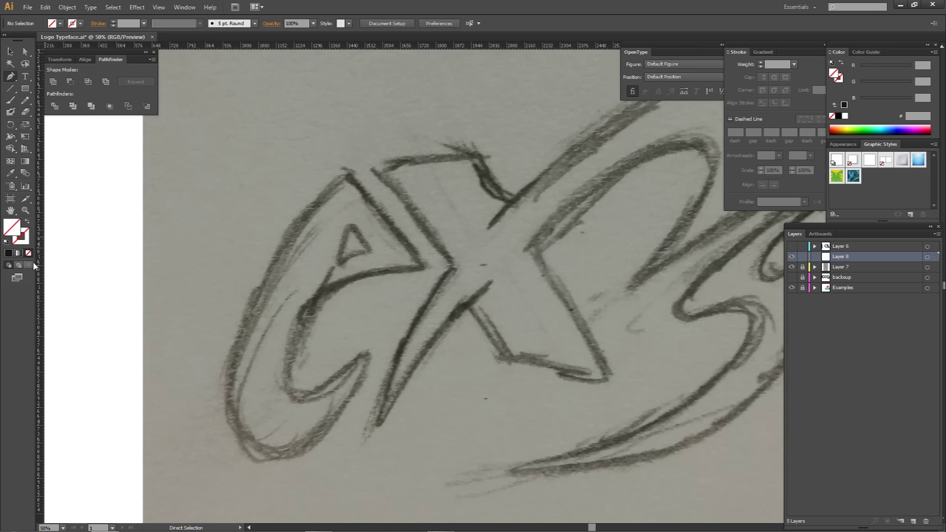
pyautogui.press('p')
pyautogui.click(358, 265)
pyautogui.click(383, 388)
pyautogui.click(486, 245)
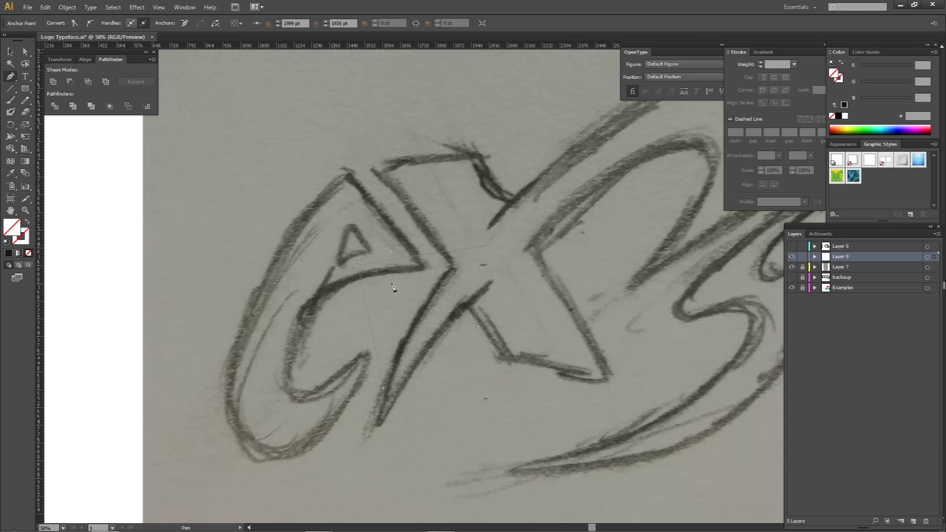
pyautogui.rightClick(424, 289)
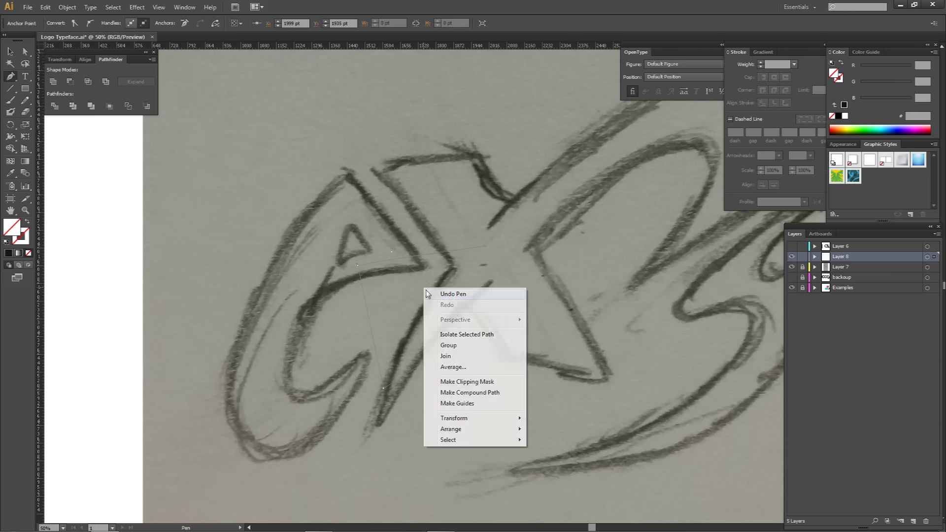
pyautogui.click(378, 275)
pyautogui.press('Delete')
pyautogui.press('Delete')
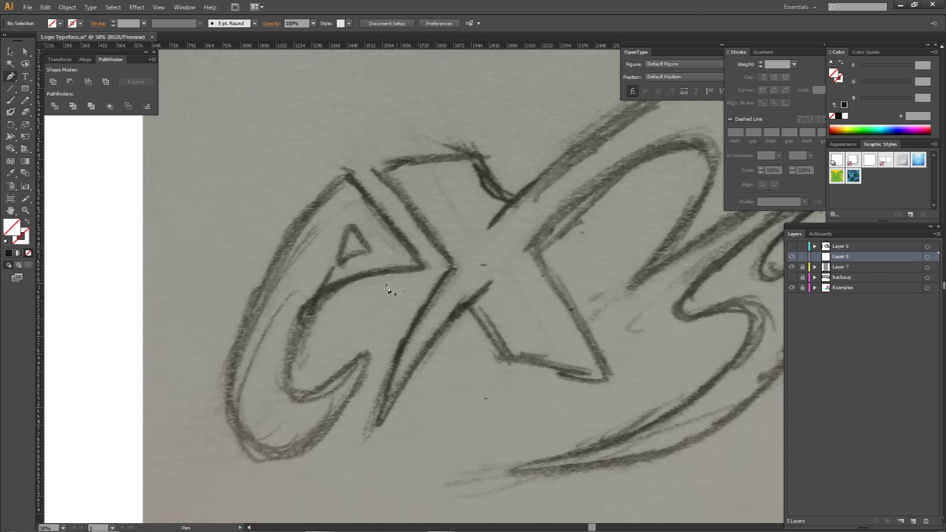
# Step: Trace the X's pointed lower leg, its side notch and its top edge with straight Pen tool segments
pyautogui.press(',')
pyautogui.click(377, 422)
pyautogui.click(467, 308)
pyautogui.click(447, 272)
pyautogui.click(381, 171)
pyautogui.click(470, 153)
pyautogui.click(514, 202)
# Step: Continue the path in curves from the X's upper arm around the 3's upper loop and back to the X's centre
pyautogui.moveTo(575, 183); pyautogui.dragTo(340, 230)
pyautogui.moveTo(428, 307); pyautogui.dragTo(270, 368)
pyautogui.moveTo(485, 180); pyautogui.dragTo(390, 184)
pyautogui.moveTo(350, 274); pyautogui.dragTo(316, 351)
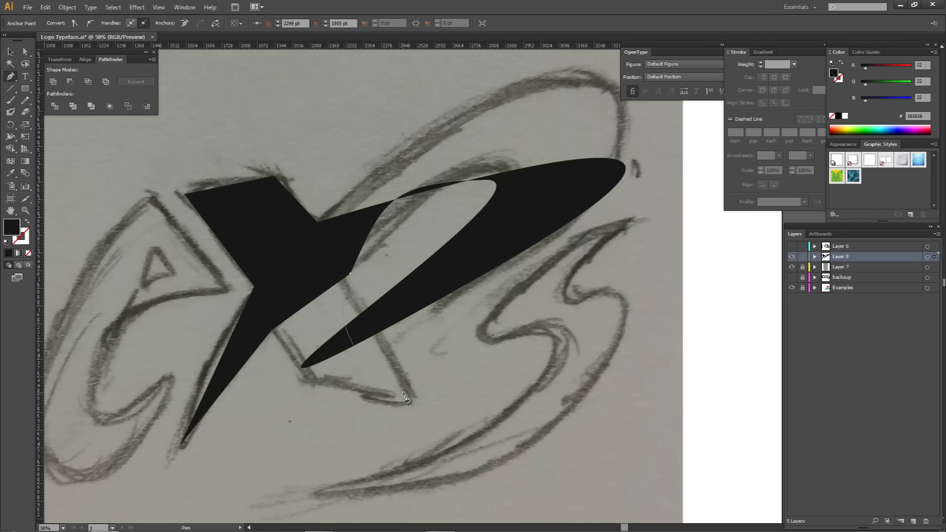
# Step: Close the path around the X's broad lower leg and remove the shape's fill
pyautogui.click(403, 393)
pyautogui.click(310, 373)
pyautogui.click(272, 330)
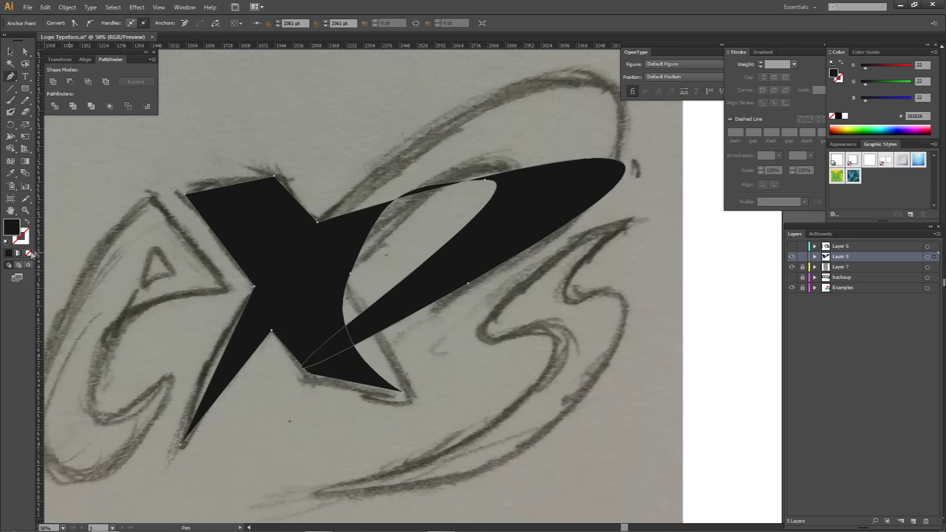
pyautogui.click(29, 253)
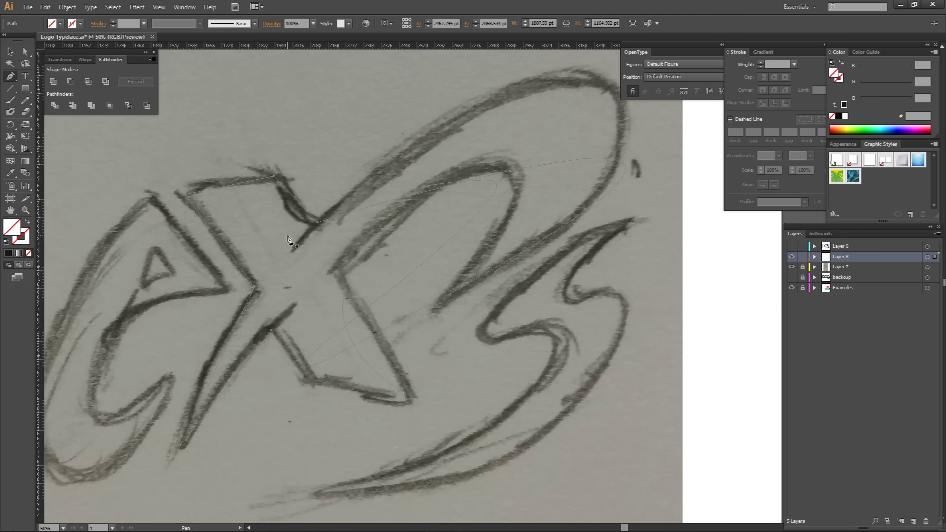
# Step: Delete the traced shape and retrace the inner edge of the X's pointed lower leg with a single Pen tool curve
pyautogui.press('Delete')
pyautogui.moveTo(307, 266); pyautogui.dragTo(405, 212)
pyautogui.scroll(1, 325, 262)
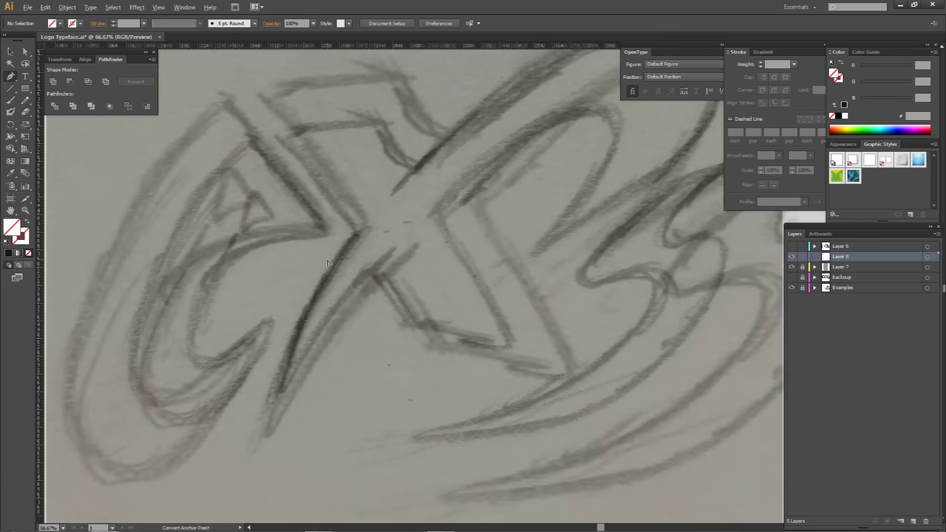
pyautogui.scroll(1, 328, 264)
pyautogui.moveTo(346, 304); pyautogui.dragTo(395, 180)
pyautogui.click(464, 155)
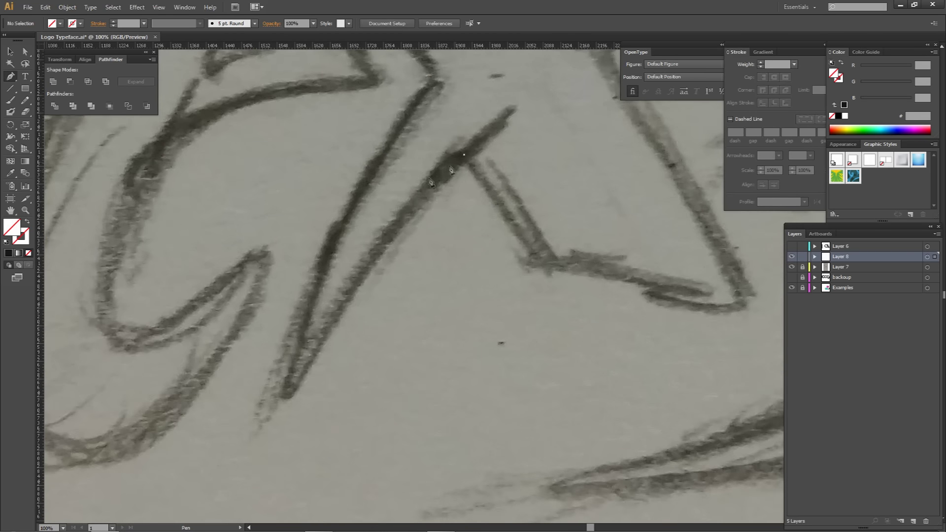
pyautogui.moveTo(293, 401); pyautogui.dragTo(292, 411)
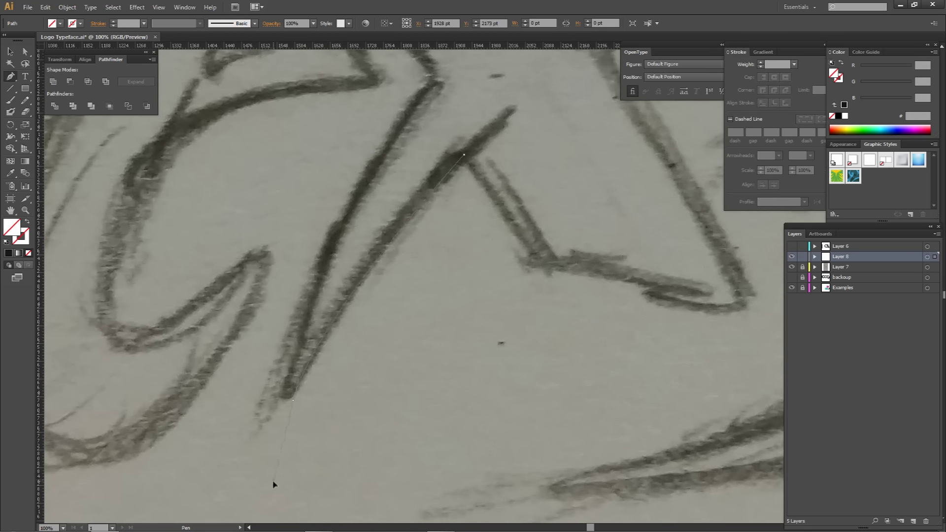
pyautogui.moveTo(268, 494); pyautogui.dragTo(268, 494)
pyautogui.moveTo(296, 443); pyautogui.dragTo(330, 380)
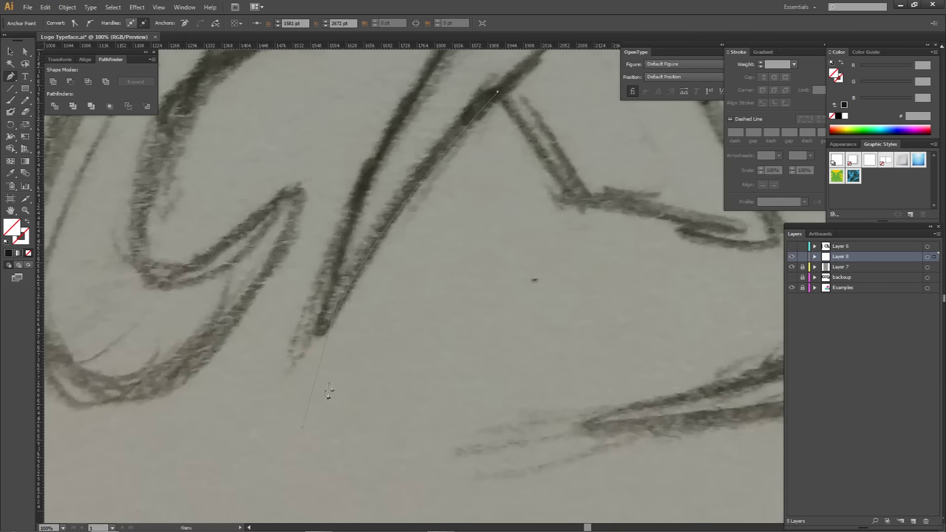
pyautogui.click(327, 337)
# Step: Continue the path from the leg's tip in a curve up its outer edge to the X's side notch
pyautogui.scroll(-1, 340, 322)
pyautogui.moveTo(369, 297); pyautogui.dragTo(351, 383)
pyautogui.click(309, 417)
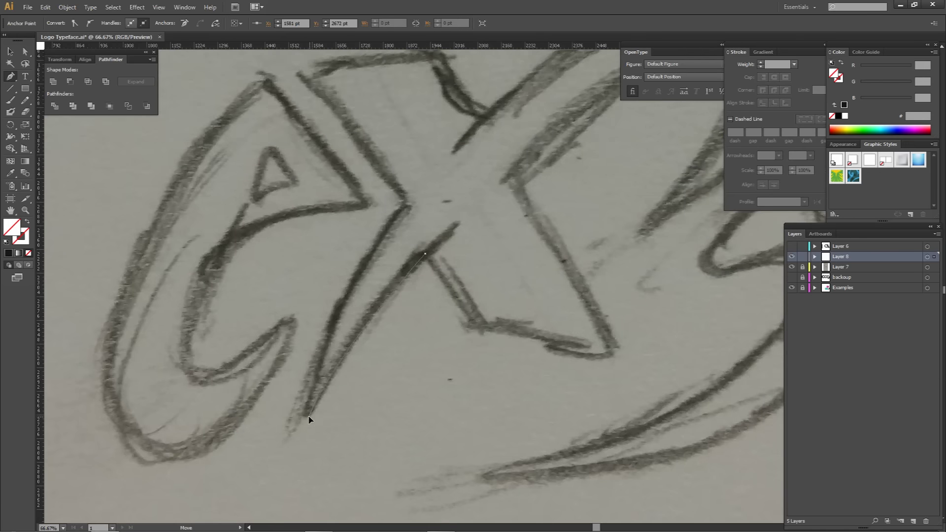
pyautogui.click(405, 205)
pyautogui.moveTo(342, 301); pyautogui.dragTo(315, 326)
pyautogui.scroll(4, 416, 313)
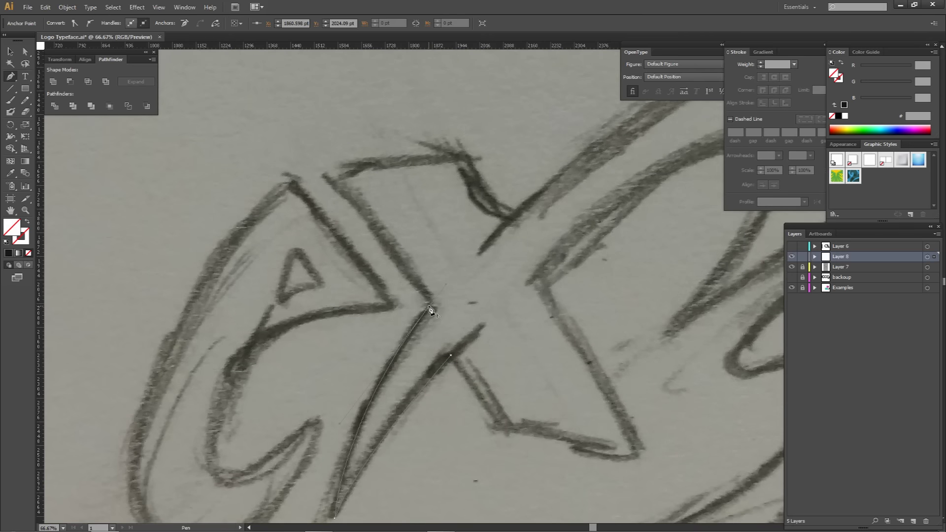
pyautogui.scroll(3, 430, 309)
pyautogui.hotkey('ctrl', 'z')
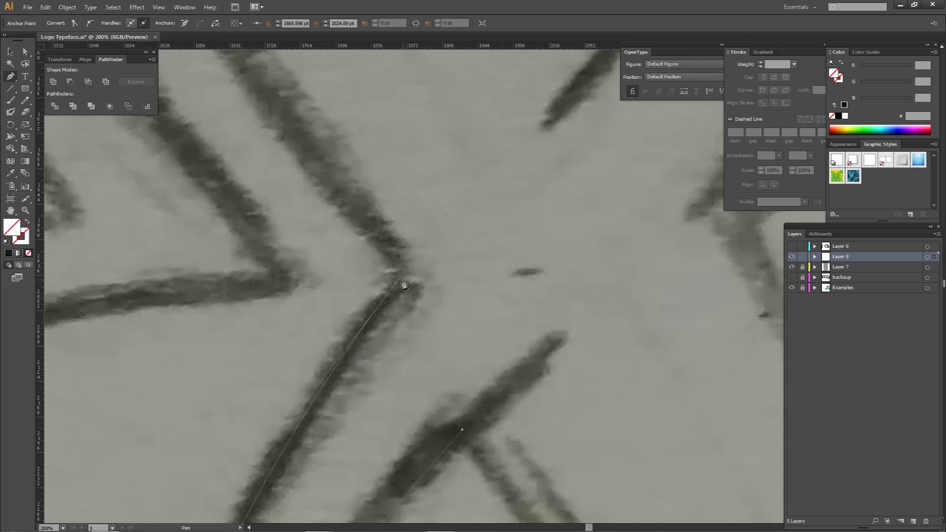
pyautogui.click(396, 283)
# Step: Trace the X's upper arm with straight segments along its slanted side, across its top edge and down to the upper notch
pyautogui.scroll(-2, 398, 288)
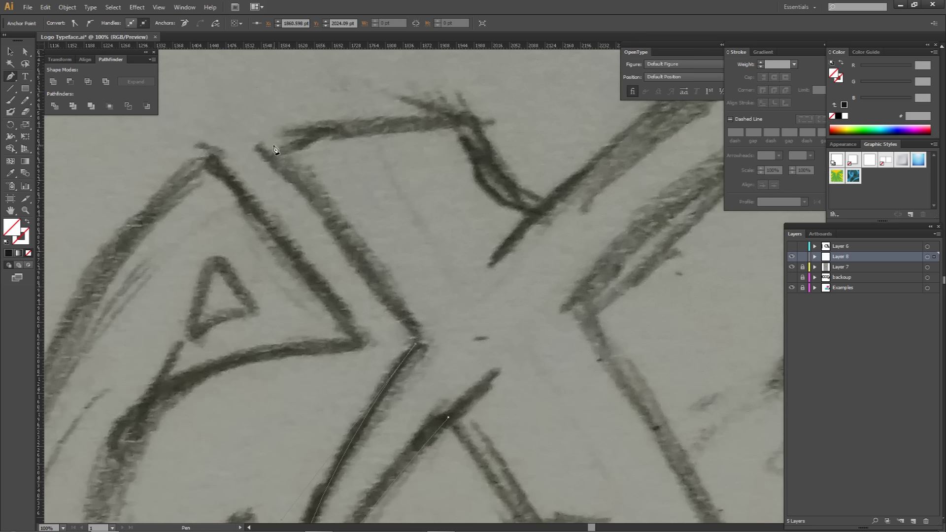
pyautogui.click(259, 143)
pyautogui.click(464, 138)
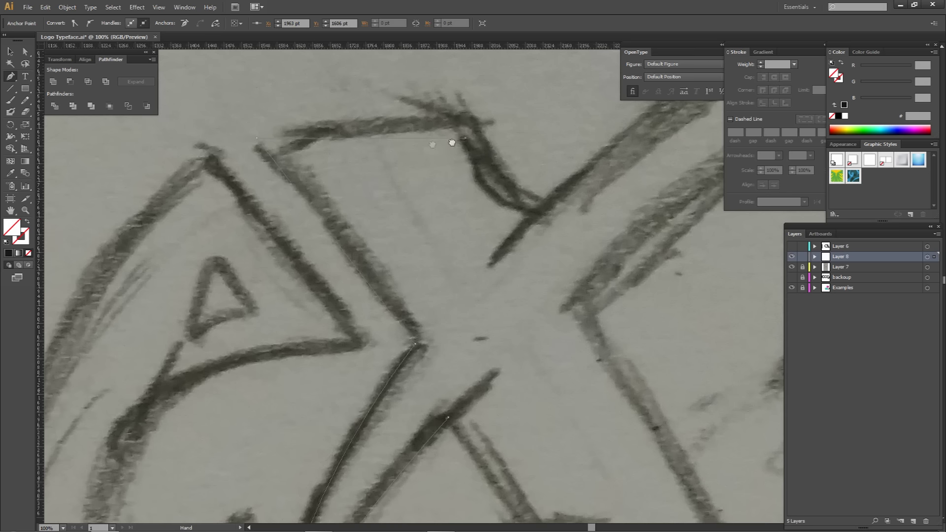
pyautogui.moveTo(452, 143); pyautogui.dragTo(349, 146)
pyautogui.click(424, 227)
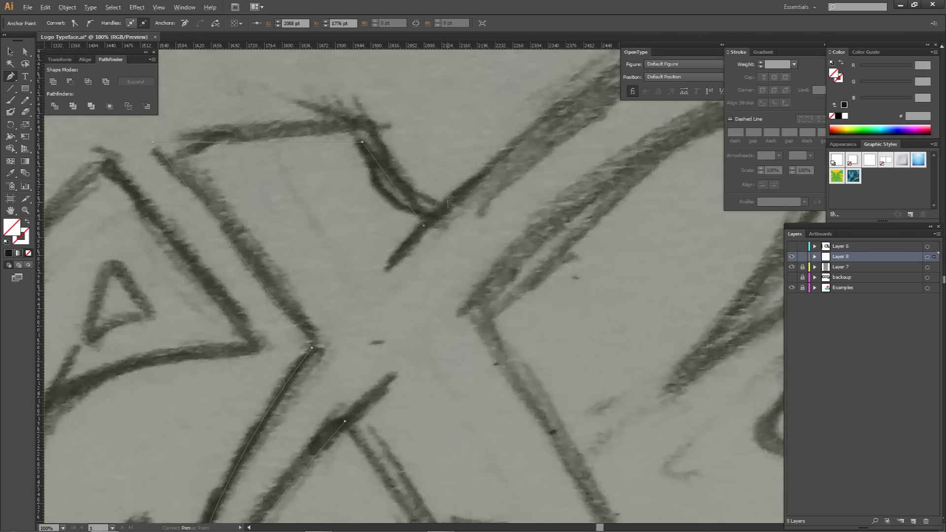
pyautogui.scroll(-3, 444, 203)
pyautogui.moveTo(505, 160); pyautogui.dragTo(385, 258)
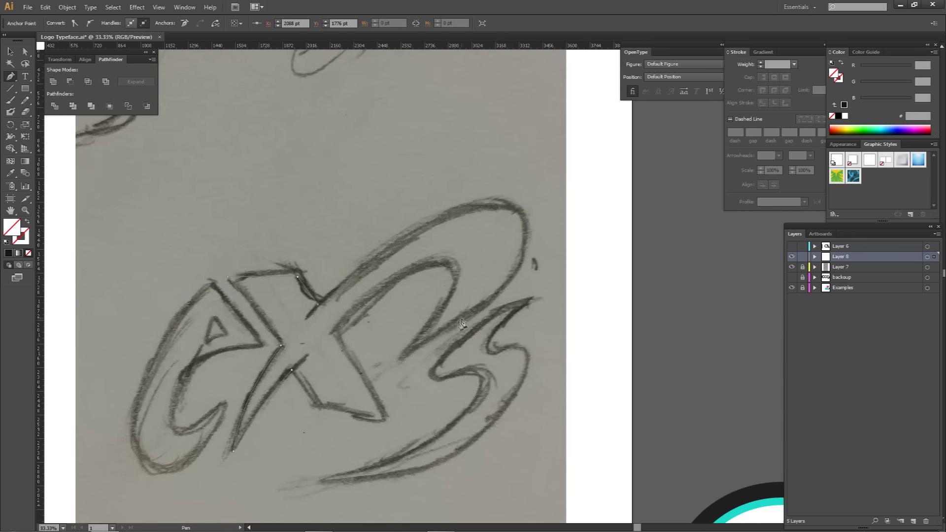
pyautogui.moveTo(409, 349); pyautogui.dragTo(369, 389)
pyautogui.moveTo(448, 311); pyautogui.dragTo(665, 105)
pyautogui.scroll(3, 671, 108)
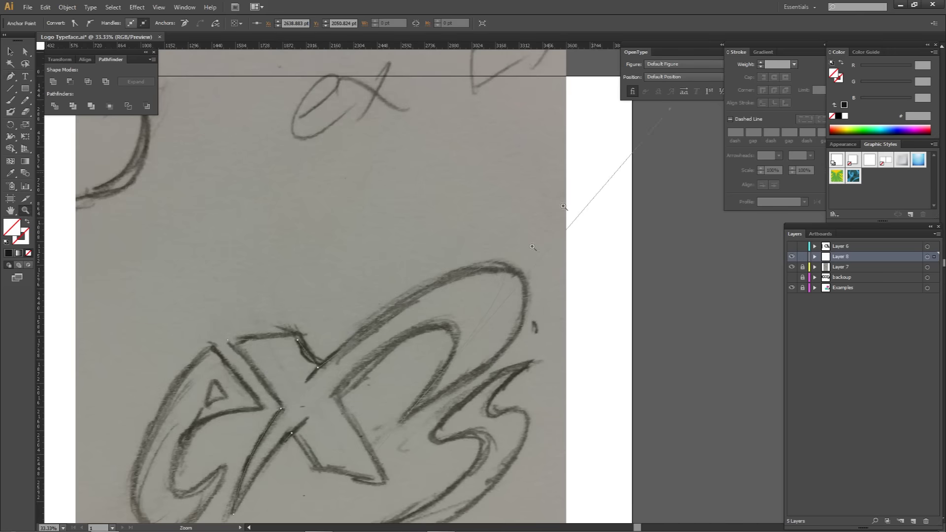
pyautogui.press('z')
pyautogui.press('p')
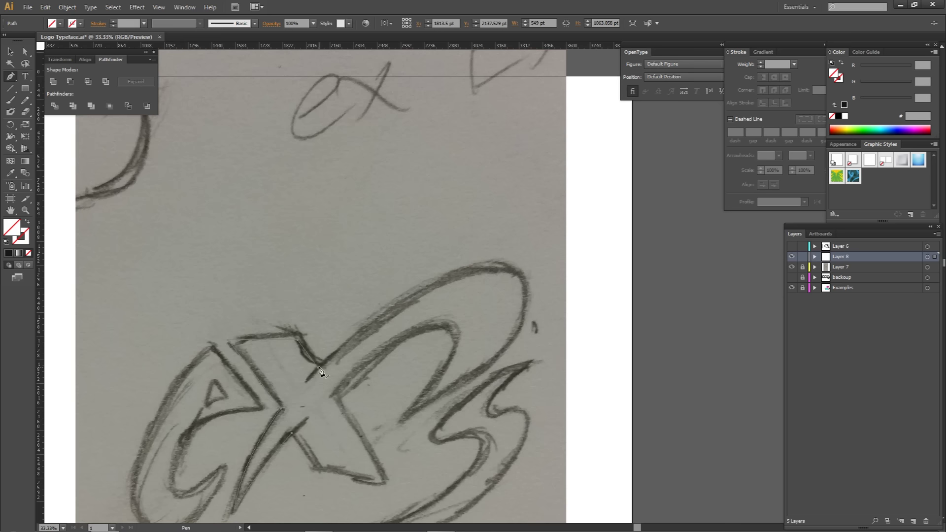
# Step: Continue the path in curves around the 3's upper loop and close it around the X's broad lower leg
pyautogui.moveTo(523, 282); pyautogui.dragTo(591, 316)
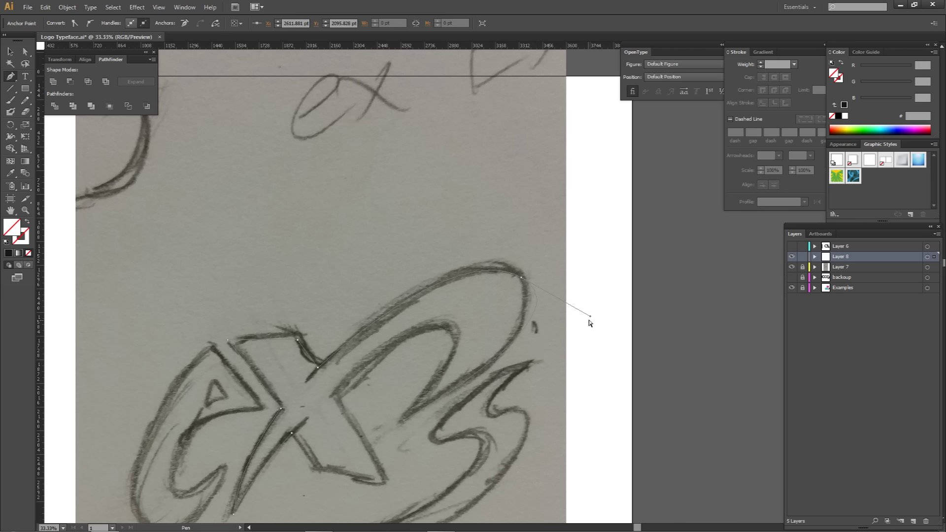
pyautogui.keyDown('ctrl'); pyautogui.click(571, 321); pyautogui.keyUp('ctrl')
pyautogui.moveTo(566, 322); pyautogui.dragTo(566, 321)
pyautogui.click(404, 420)
pyautogui.hotkey('ctrl', 'z')
pyautogui.click(338, 397)
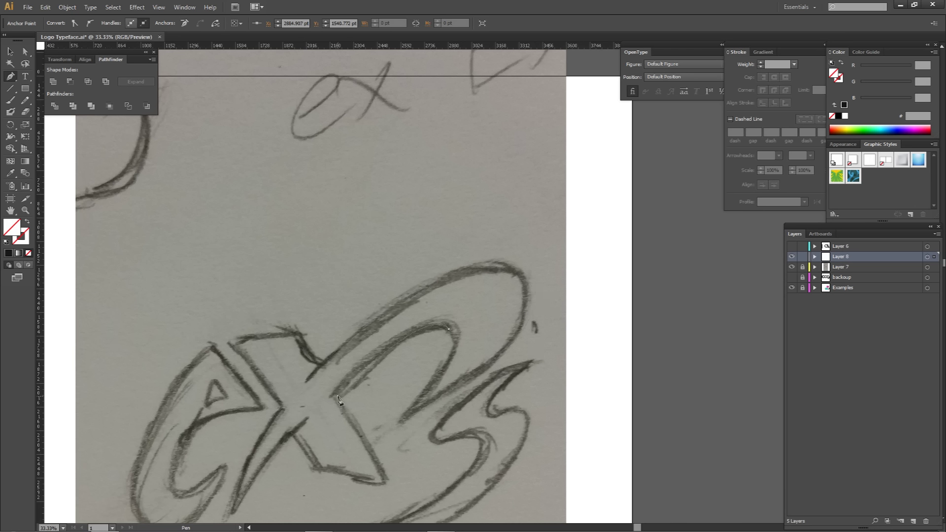
pyautogui.click(387, 482)
pyautogui.click(292, 434)
# Step: Fill the traced shape with the dark colour #161616 and hide the sketch layer, Layer 7
pyautogui.press('a')
pyautogui.click(9, 254)
pyautogui.click(207, 276)
pyautogui.moveTo(312, 335); pyautogui.dragTo(365, 242)
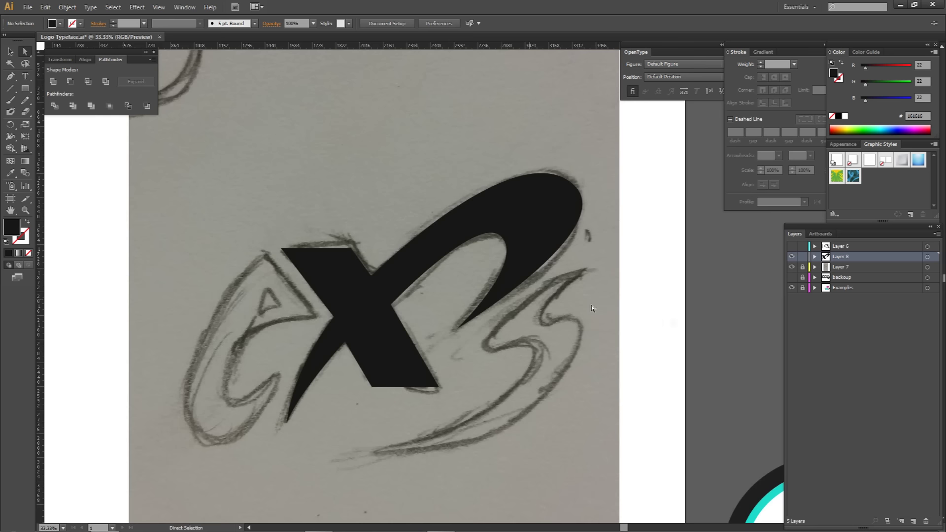
pyautogui.click(793, 266)
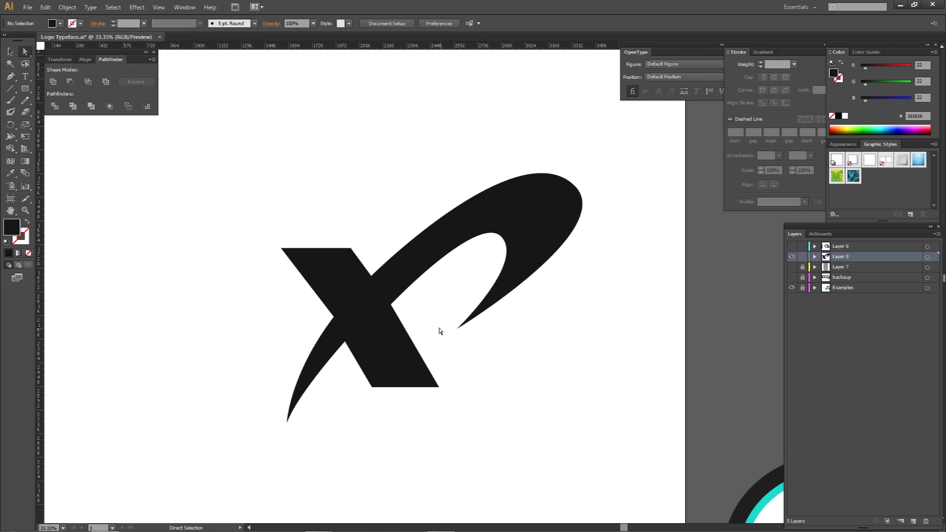
# Step: Adjust the direction handle of the loop's outer anchor to refine the curve at its rounded end
pyautogui.click(580, 204)
pyautogui.click(573, 186)
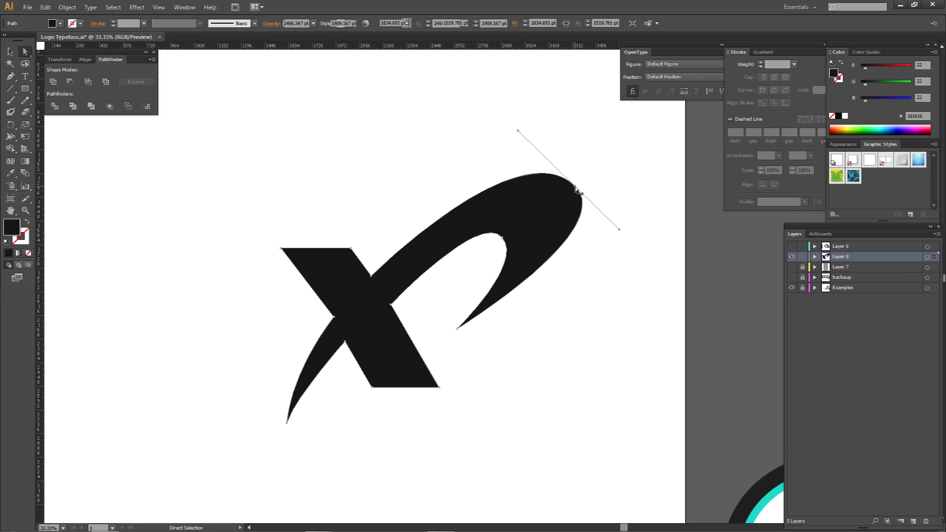
pyautogui.moveTo(618, 230); pyautogui.dragTo(615, 232)
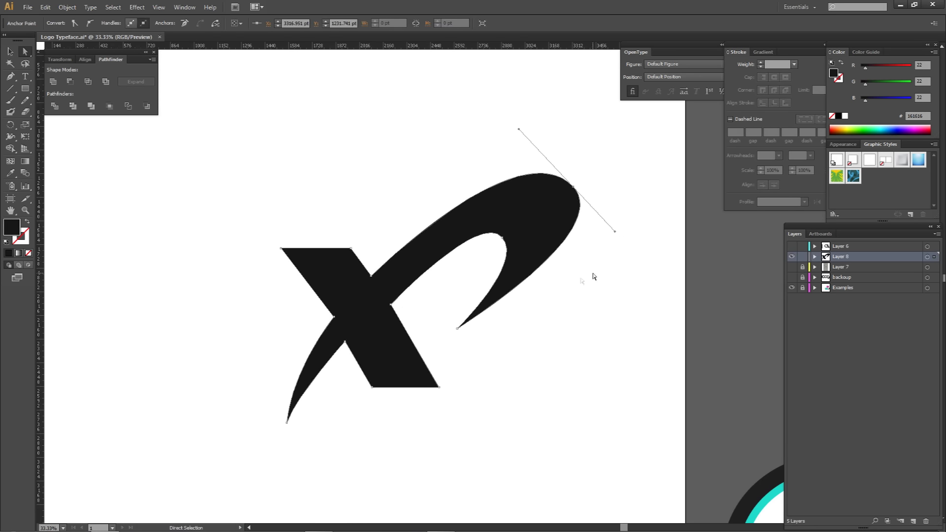
pyautogui.click(592, 273)
# Step: Reshape the outer edge of the X's pointed lower leg into a fuller curve by adjusting its direction handle
pyautogui.click(294, 407)
pyautogui.click(286, 423)
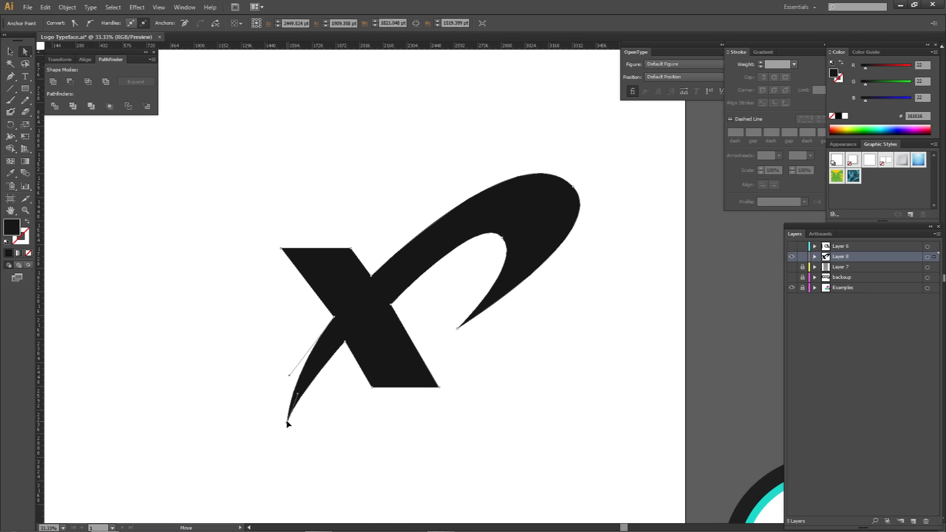
pyautogui.moveTo(289, 376)
pyautogui.mouseDown()
pyautogui.moveTo(317, 397)
pyautogui.moveTo(305, 385)
pyautogui.moveTo(317, 365)
pyautogui.moveTo(312, 381)
pyautogui.moveTo(282, 384)
pyautogui.mouseUp()
pyautogui.click(333, 388)
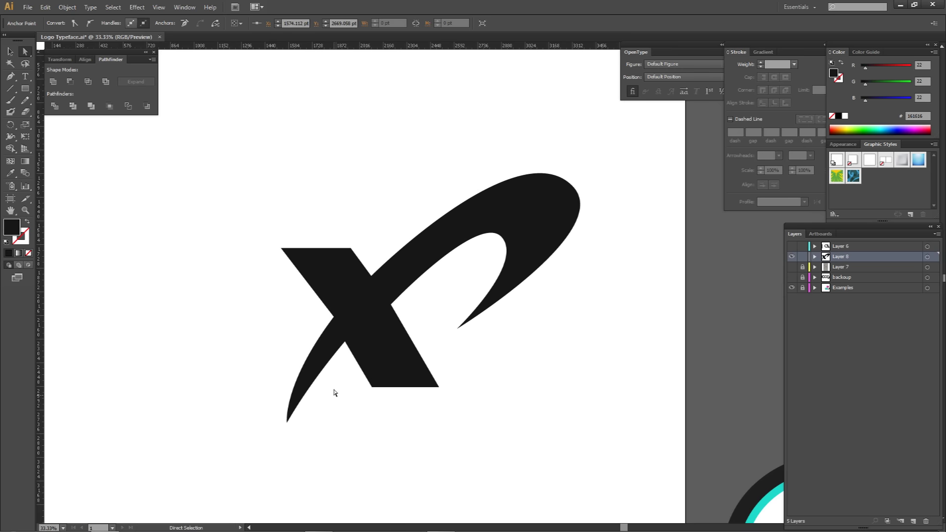
# Step: Fine-tune the shape at the X's notches above and below where the 3's loop joins it
pyautogui.click(372, 274)
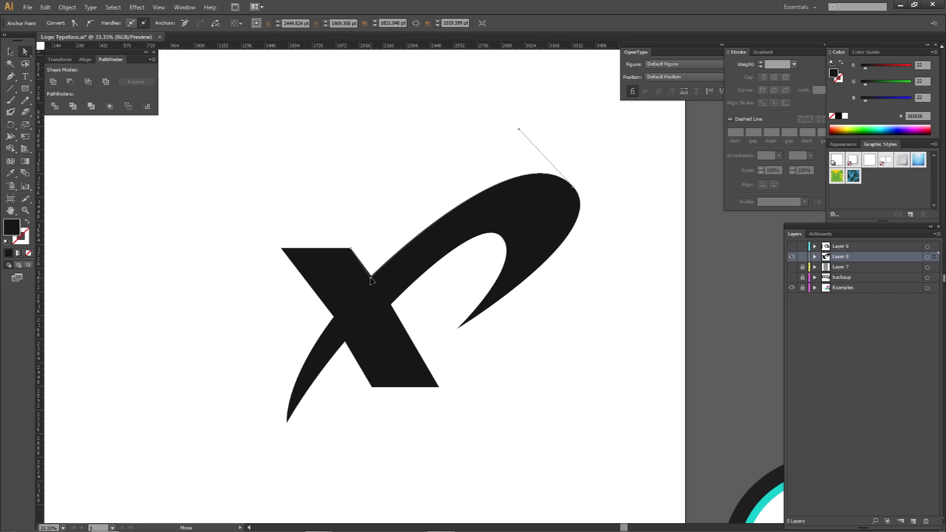
pyautogui.click(393, 309)
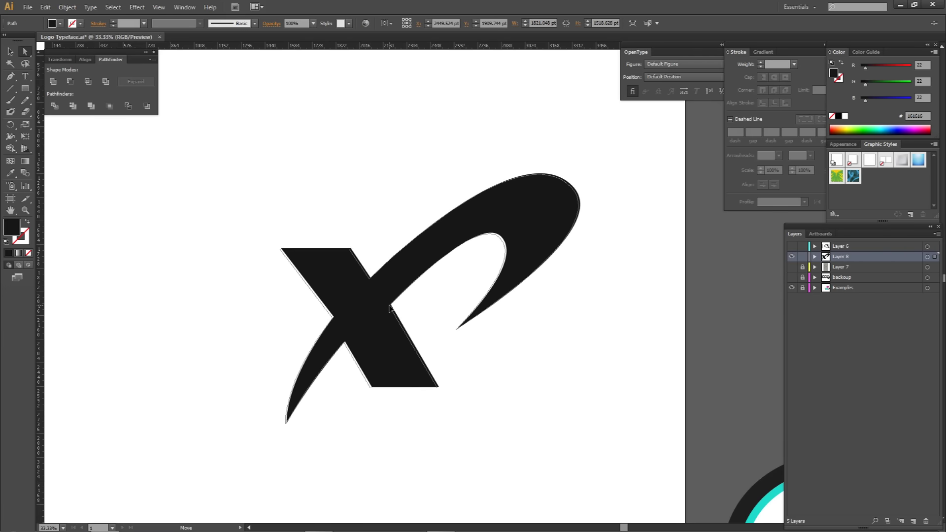
pyautogui.moveTo(389, 306); pyautogui.dragTo(389, 306)
pyautogui.click(407, 312)
# Step: Move the whole X shape closer to the centre of the artboard
pyautogui.scroll(-1, 407, 314)
pyautogui.moveTo(435, 337); pyautogui.dragTo(431, 320)
pyautogui.scroll(-1, 407, 325)
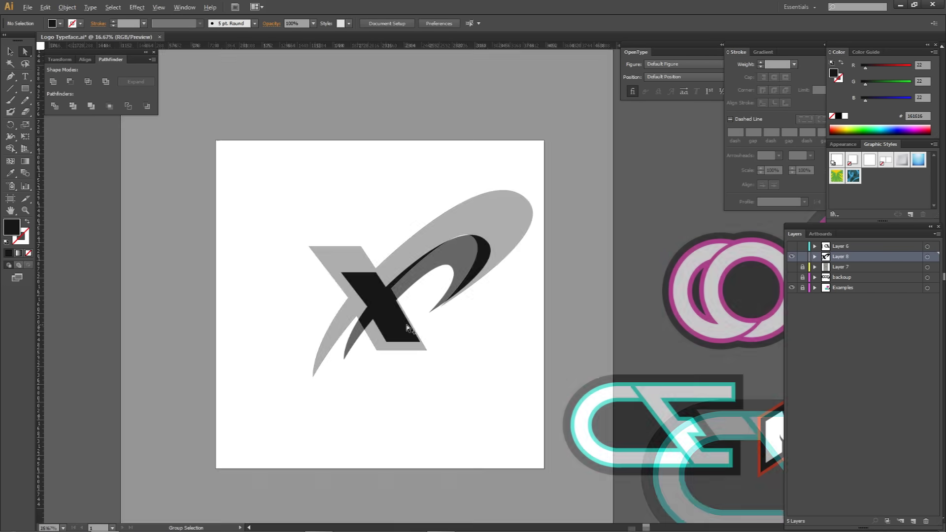
pyautogui.scroll(2, 351, 342)
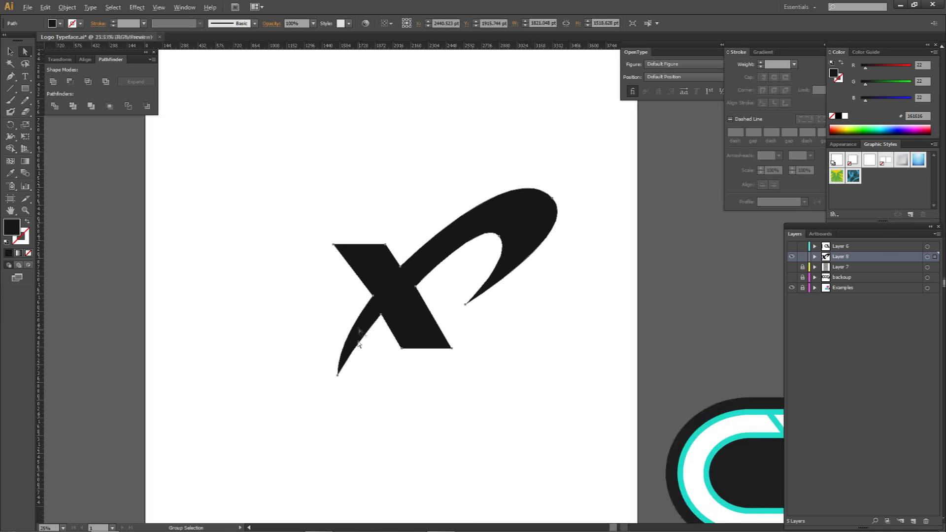
pyautogui.click(343, 359)
pyautogui.moveTo(355, 349); pyautogui.dragTo(359, 339)
pyautogui.hotkey('ctrl', 'shift', 'a')
pyautogui.hotkey('ctrl', '-')
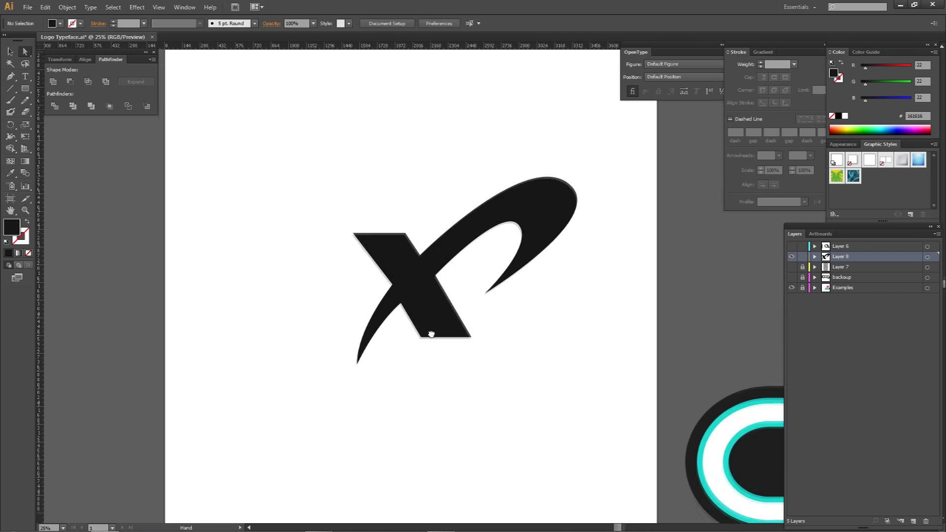
pyautogui.hotkey('ctrl', '-')
pyautogui.click(456, 328)
pyautogui.moveTo(455, 329); pyautogui.dragTo(446, 334)
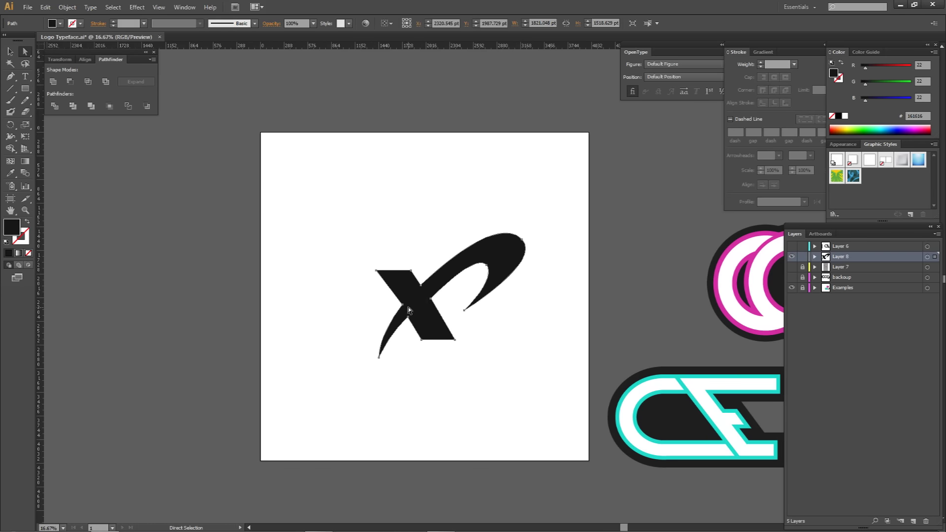
pyautogui.click(471, 333)
pyautogui.moveTo(507, 333); pyautogui.dragTo(496, 328)
# Step: Select the X shape and change its fill colour to white
pyautogui.click(419, 296)
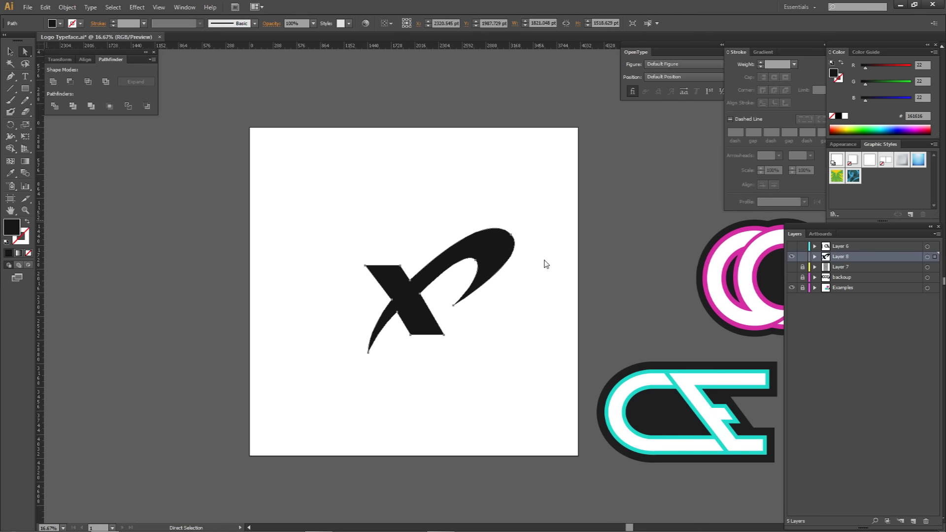
pyautogui.click(675, 235)
pyautogui.write('111111')
pyautogui.moveTo(674, 221); pyautogui.dragTo(645, 209)
pyautogui.click(879, 211)
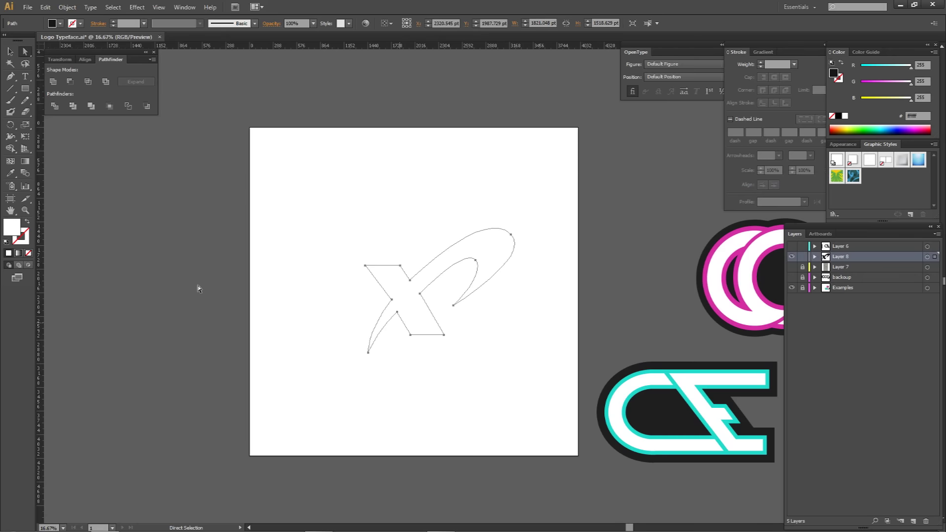
# Step: Add a 60 pt stroke to the X shape, aligned to the outside of the path
pyautogui.click(9, 254)
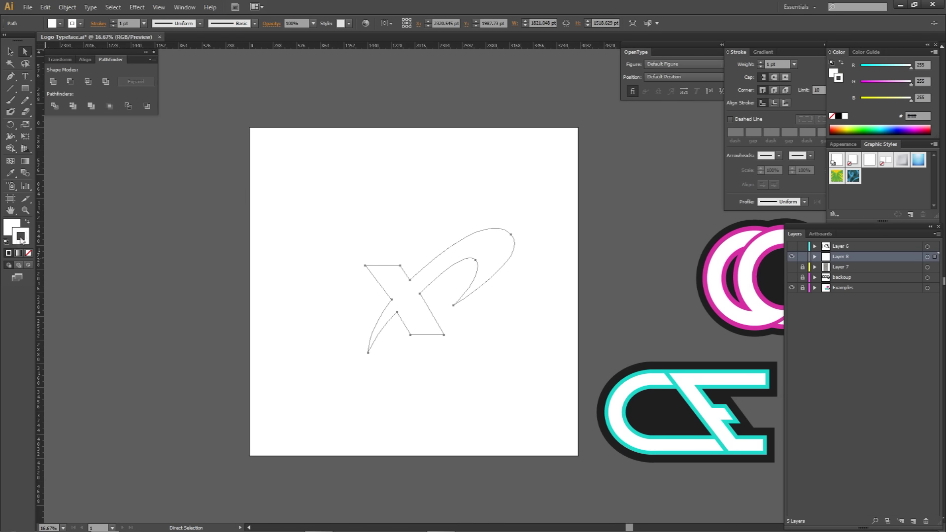
pyautogui.click(776, 103)
pyautogui.click(782, 64)
pyautogui.press('Return')
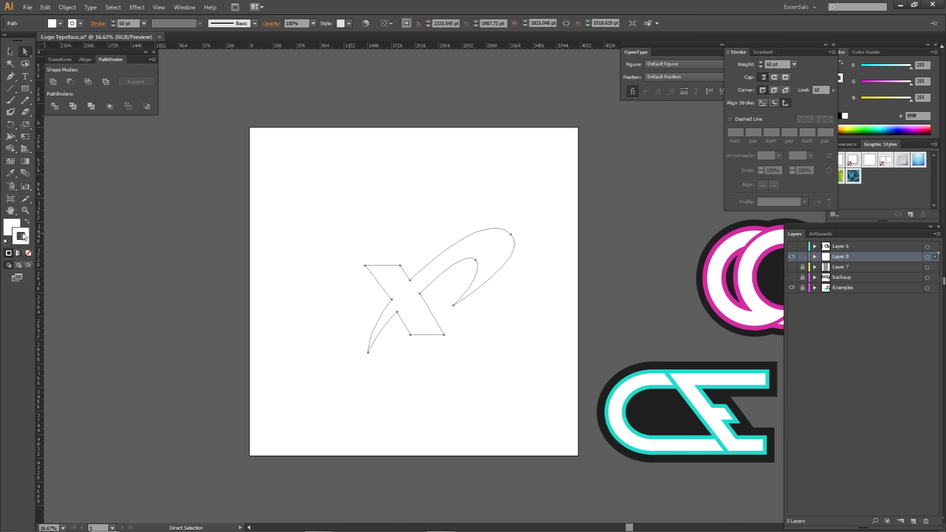
# Step: Set the X shape's stroke colour to bright green, #2dfc37
pyautogui.click(788, 292)
pyautogui.moveTo(753, 219); pyautogui.dragTo(747, 210)
pyautogui.click(878, 213)
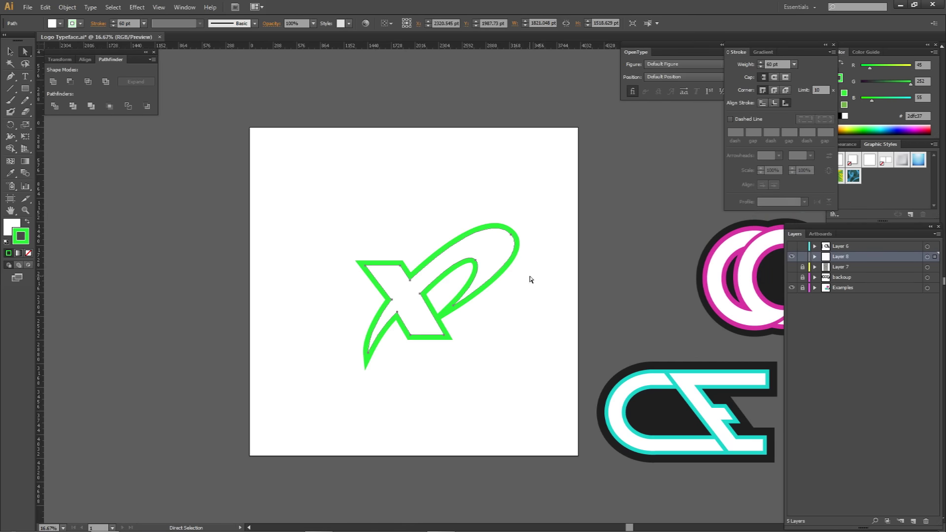
pyautogui.click(528, 275)
# Step: Set the X shape's stroke colour to orange, #f95f30
pyautogui.click(423, 277)
pyautogui.moveTo(786, 323); pyautogui.dragTo(787, 329)
pyautogui.click(875, 216)
pyautogui.click(879, 212)
pyautogui.click(520, 310)
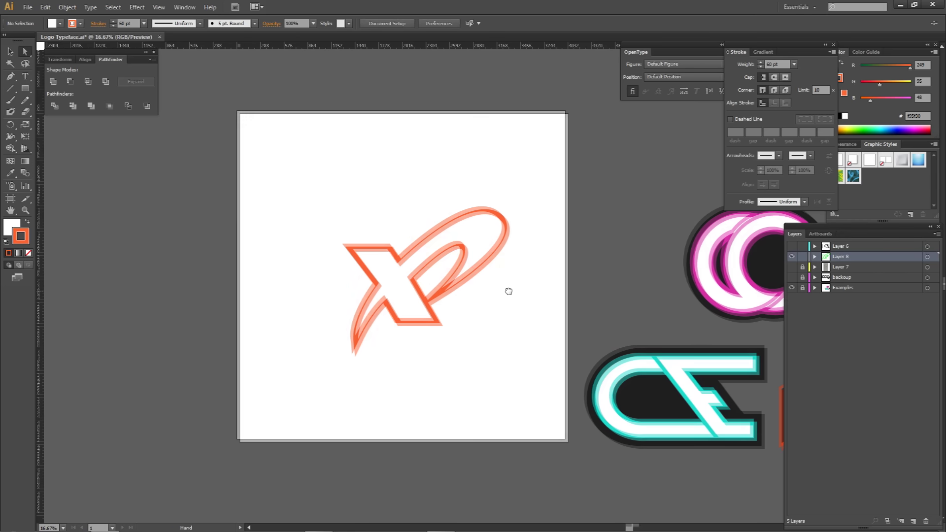
pyautogui.scroll(2, 391, 327)
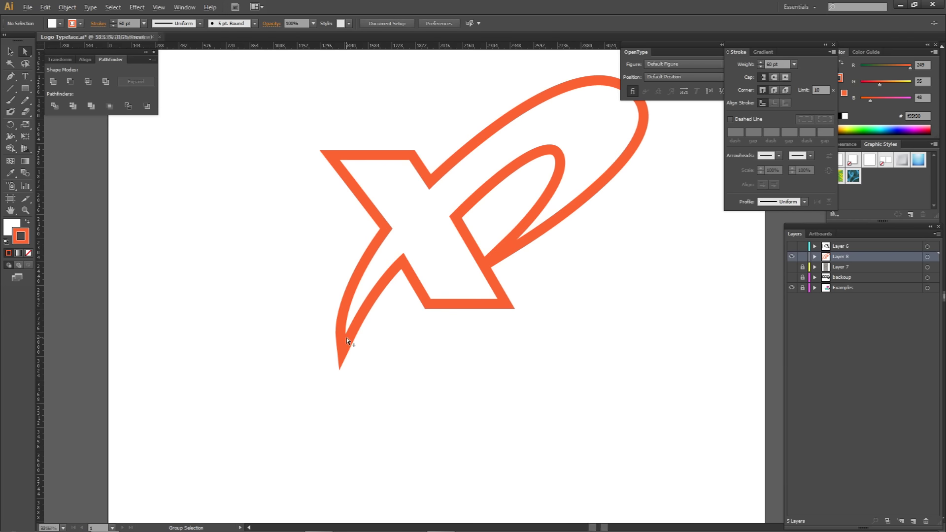
pyautogui.scroll(1, 347, 338)
pyautogui.click(607, 203)
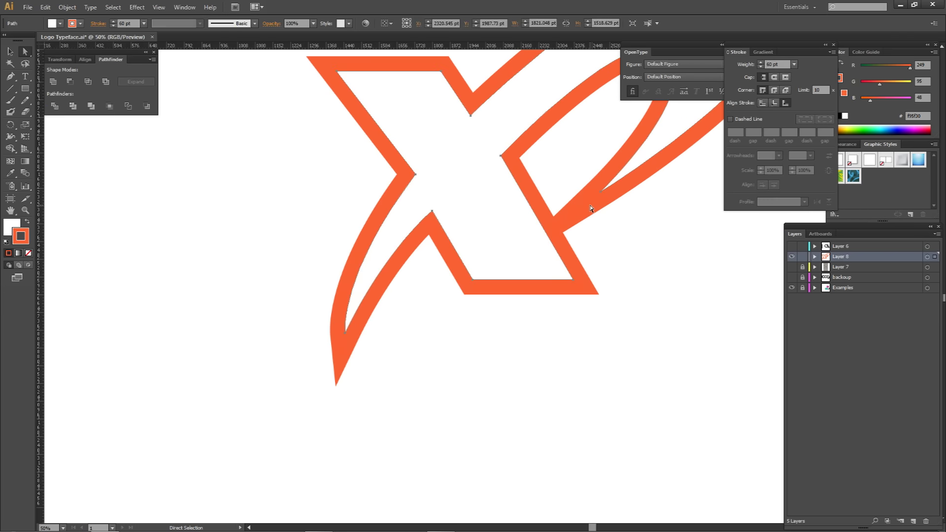
pyautogui.scroll(-1, 602, 202)
pyautogui.moveTo(601, 202); pyautogui.dragTo(517, 287)
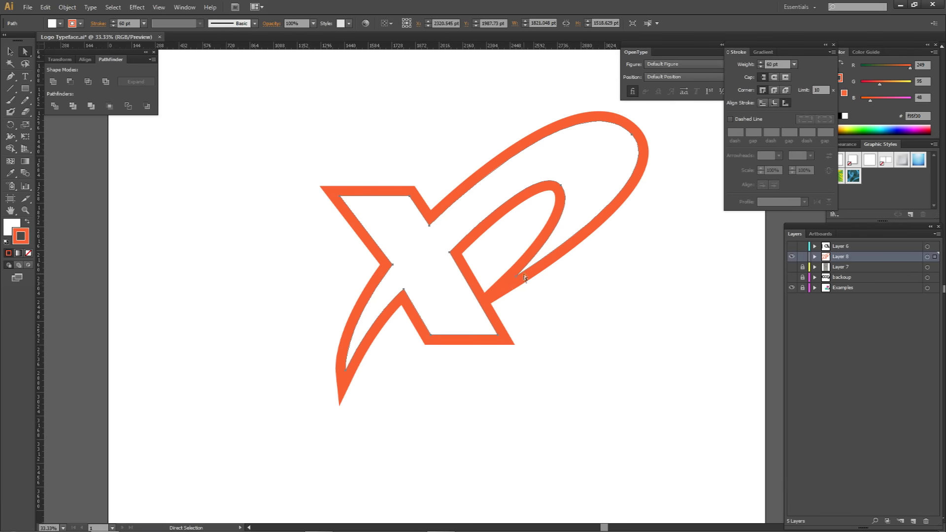
pyautogui.click(549, 293)
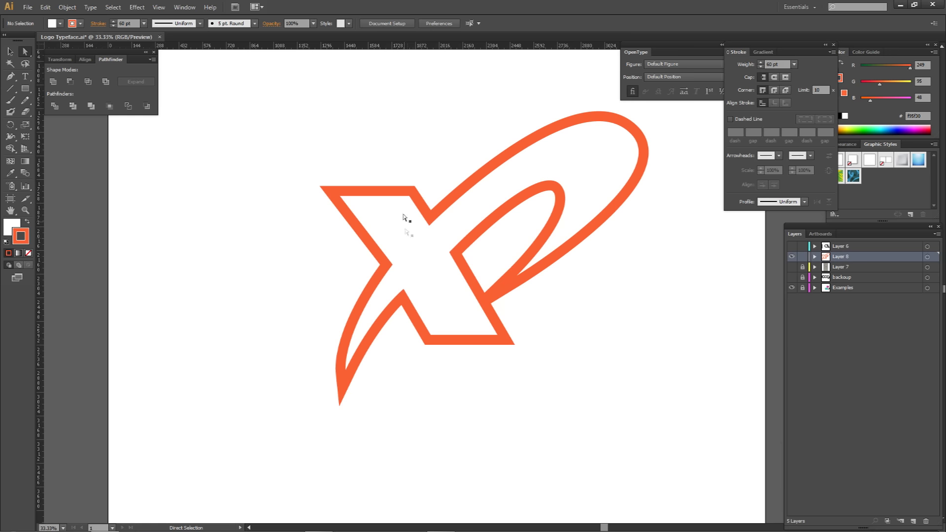
# Step: Reshape the X's tail into a longer, sharper point by adjusting the direction handles of the anchor at its tip
pyautogui.click(367, 355)
pyautogui.scroll(1, 350, 364)
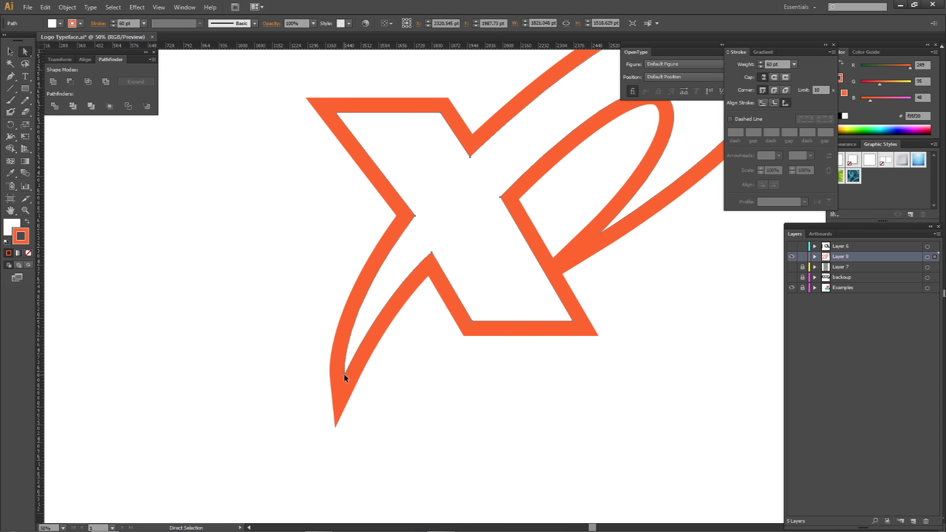
pyautogui.click(344, 375)
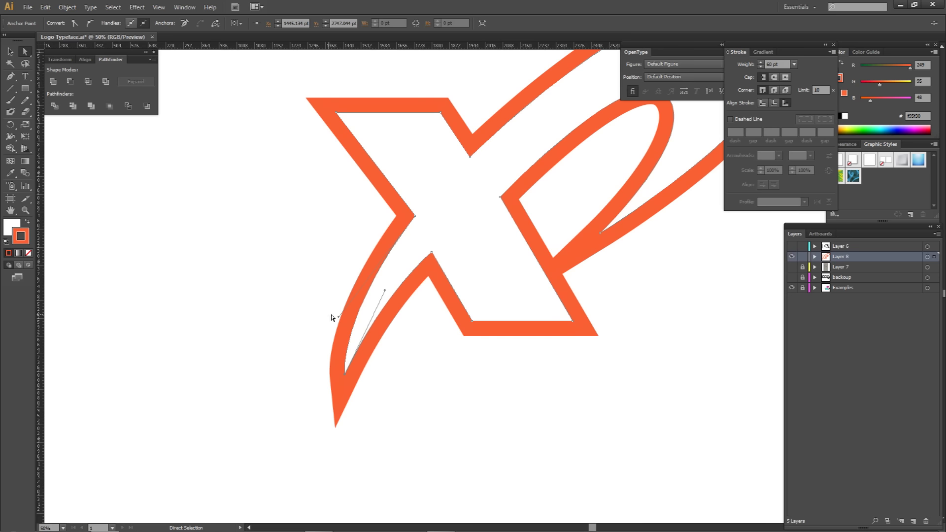
pyautogui.moveTo(340, 318); pyautogui.dragTo(360, 282)
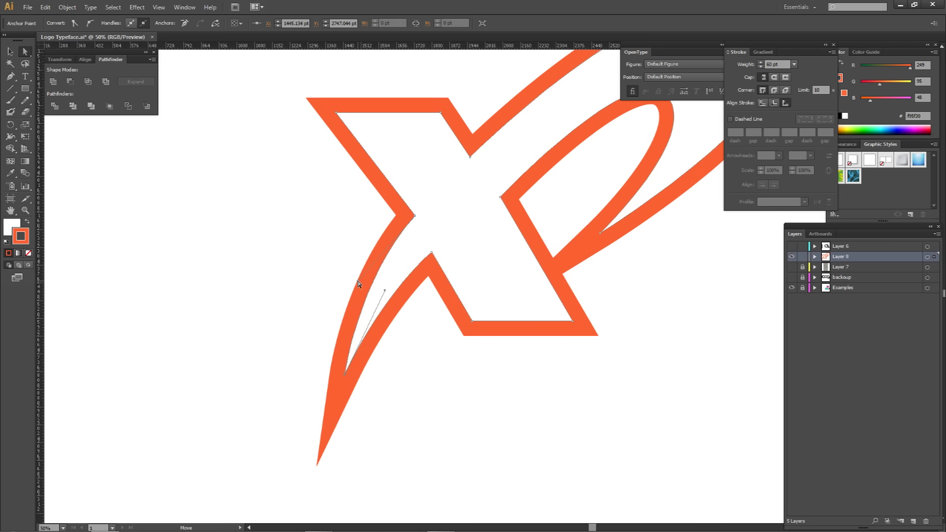
pyautogui.moveTo(384, 292); pyautogui.dragTo(348, 433)
pyautogui.hotkey('ctrl', 'z')
pyautogui.hotkey('ctrl', 'z')
pyautogui.hotkey('ctrl', 'z')
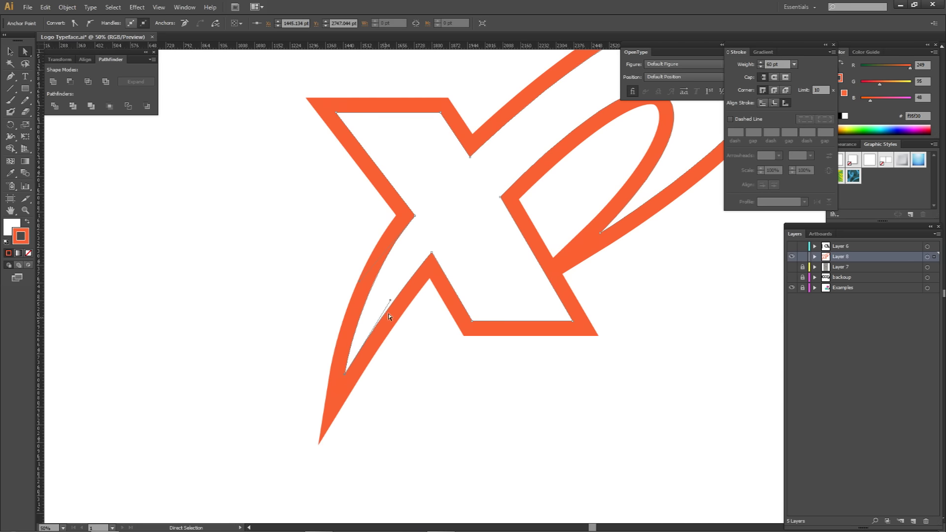
pyautogui.moveTo(390, 303); pyautogui.dragTo(359, 300)
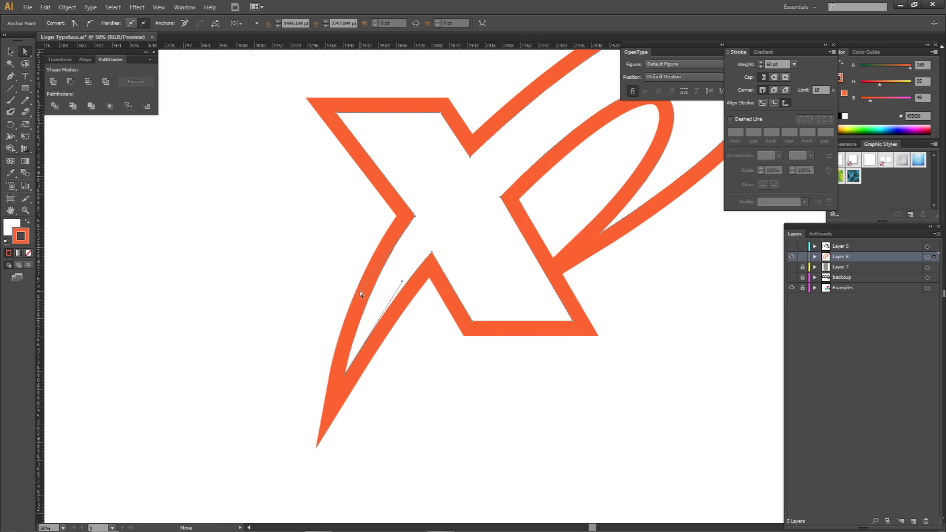
pyautogui.click(407, 335)
pyautogui.hotkey('ctrl', '-')
pyautogui.hotkey('ctrl', '-')
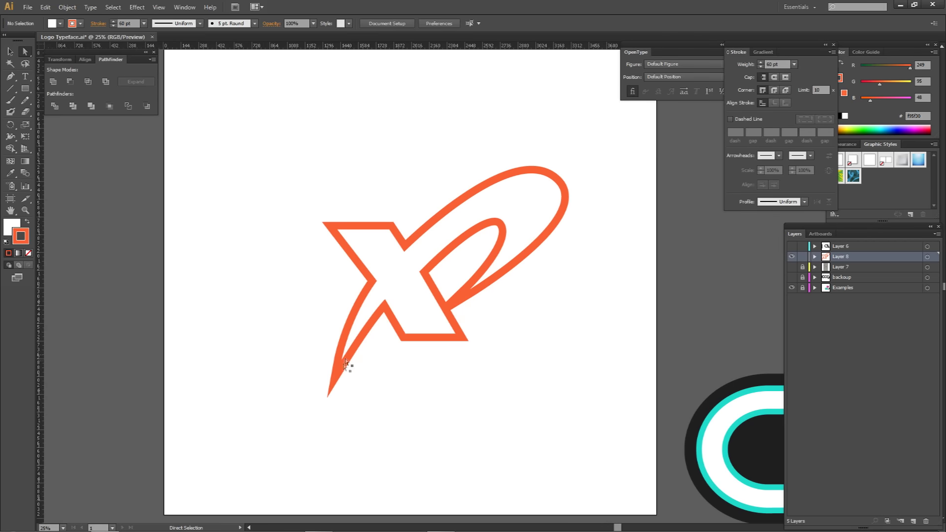
# Step: Duplicate Layer 8 beneath the original, remove the fill from the copied X shape and expand its appearance
pyautogui.click(344, 372)
pyautogui.moveTo(875, 258); pyautogui.dragTo(864, 262)
pyautogui.click(927, 267)
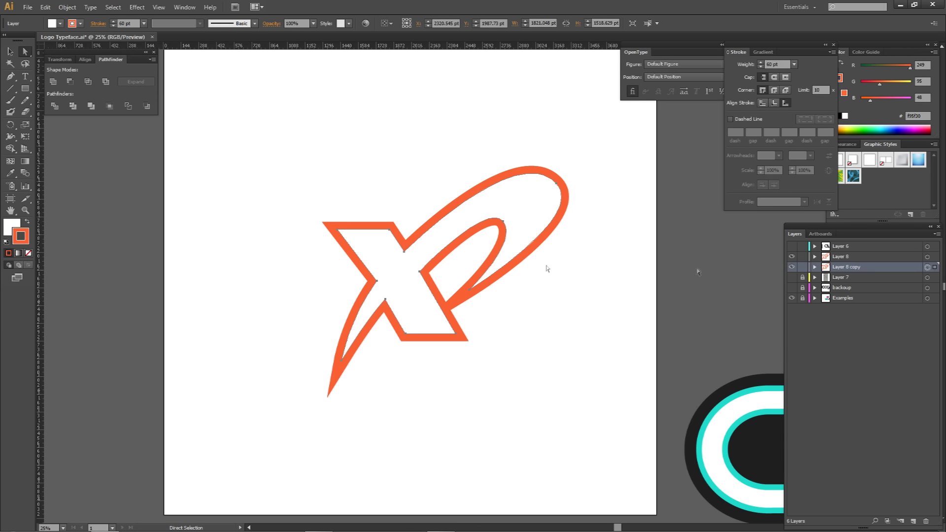
pyautogui.click(11, 226)
pyautogui.click(28, 252)
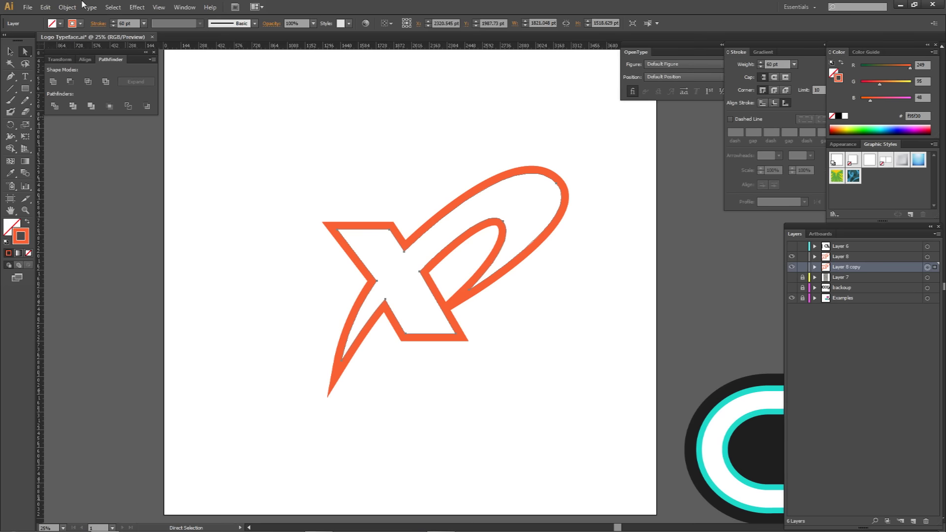
pyautogui.click(67, 7)
pyautogui.click(93, 124)
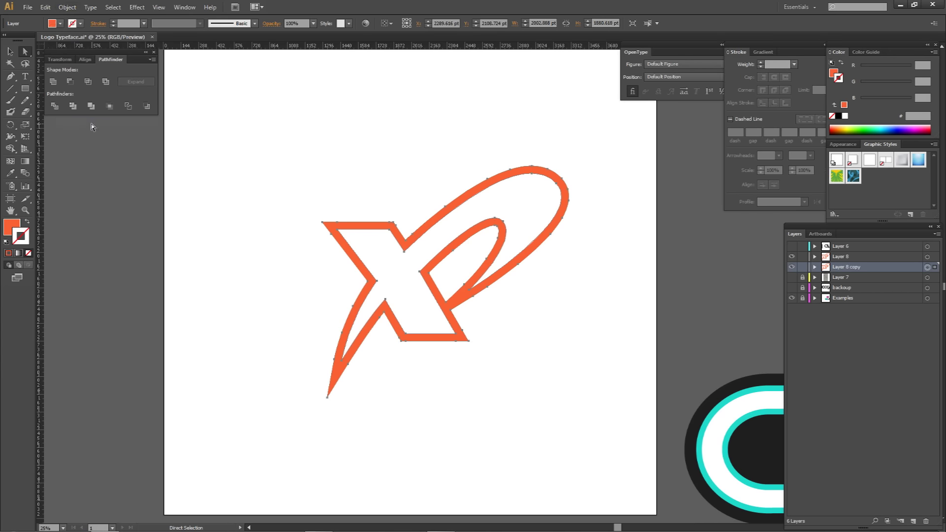
# Step: Apply an orange stroke to the expanded copy and expand its fill and stroke
pyautogui.click(8, 253)
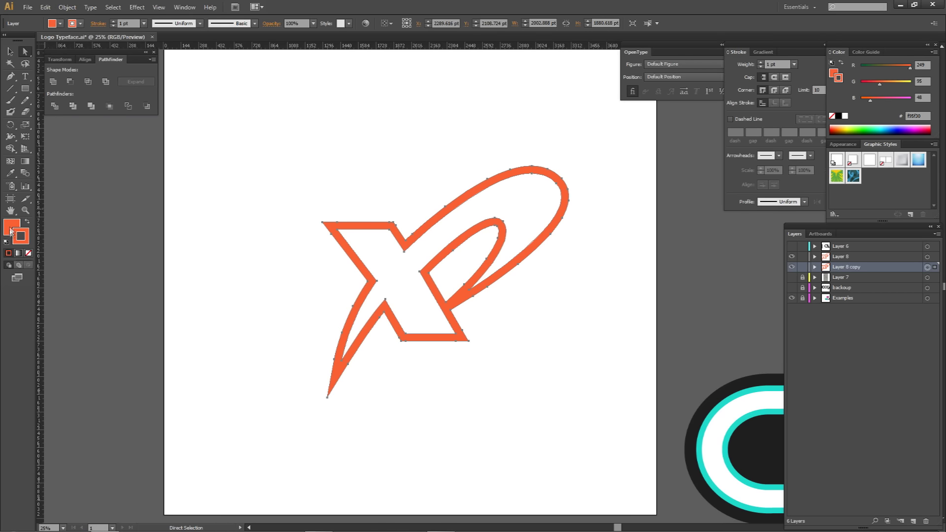
pyautogui.click(67, 7)
pyautogui.click(89, 115)
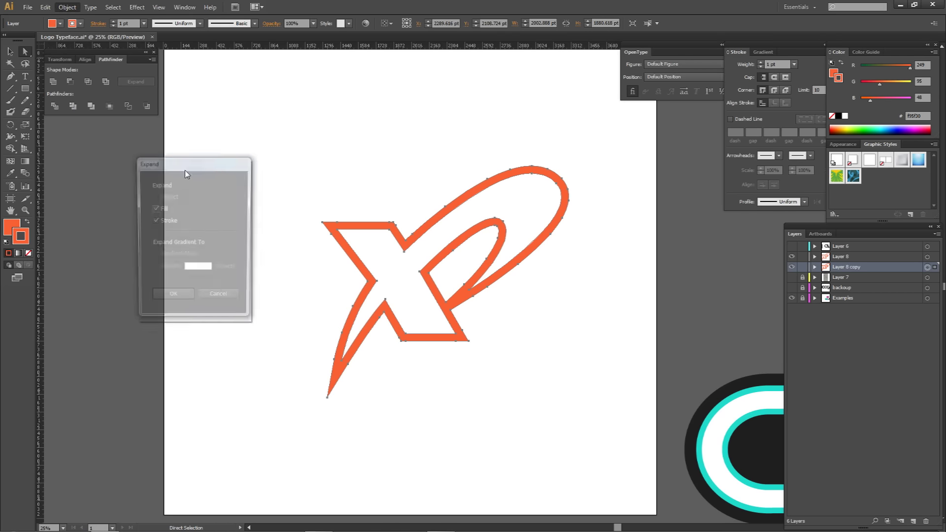
pyautogui.click(175, 298)
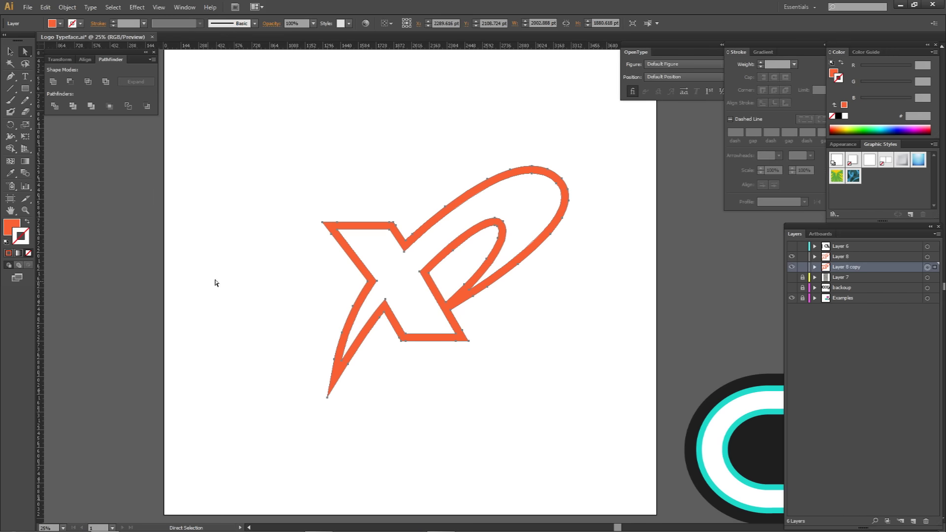
# Step: Add a 90 pt stroke to the copied outline, aligned to the outside of the path
pyautogui.click(22, 240)
pyautogui.click(23, 240)
pyautogui.click(8, 254)
pyautogui.click(787, 103)
pyautogui.click(787, 103)
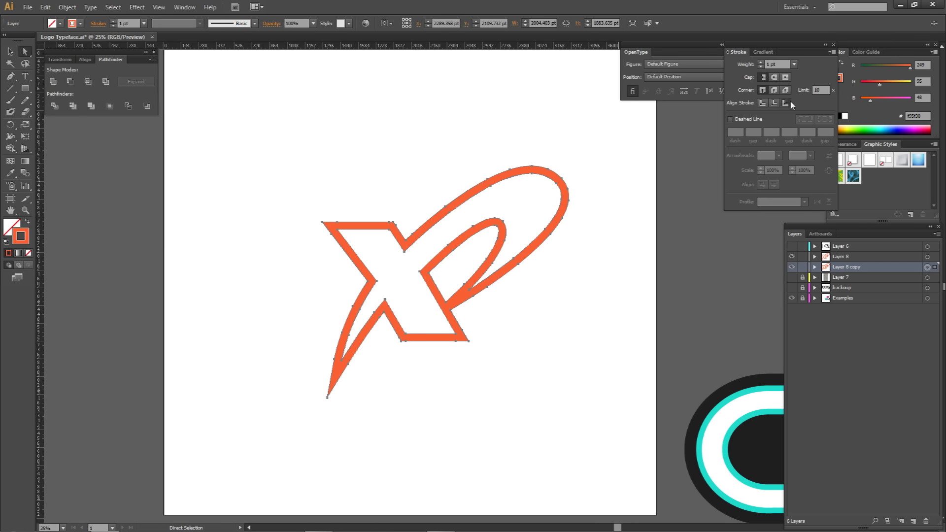
pyautogui.write('90')
pyautogui.press('Return')
# Step: Set the copied outline's stroke colour to near-black, #0f0f0f
pyautogui.doubleClick(21, 238)
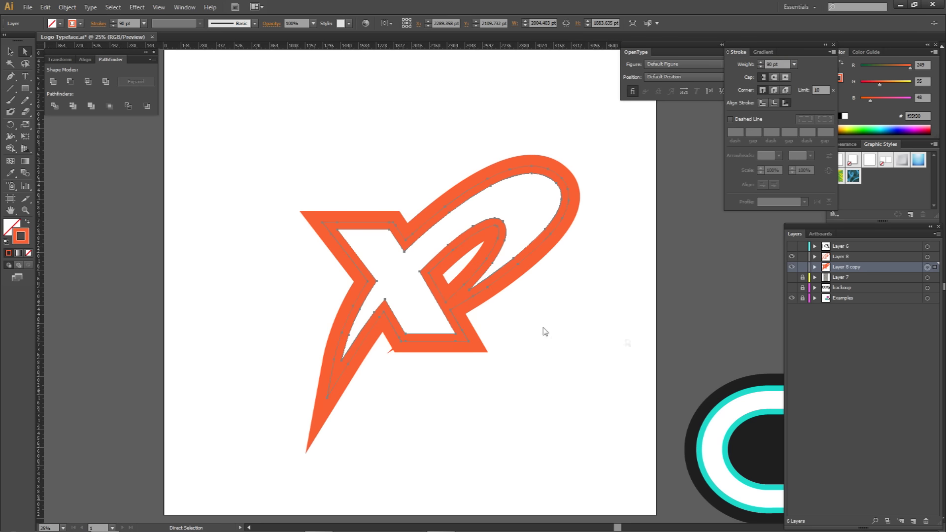
pyautogui.moveTo(661, 329); pyautogui.dragTo(632, 326)
pyautogui.click(879, 212)
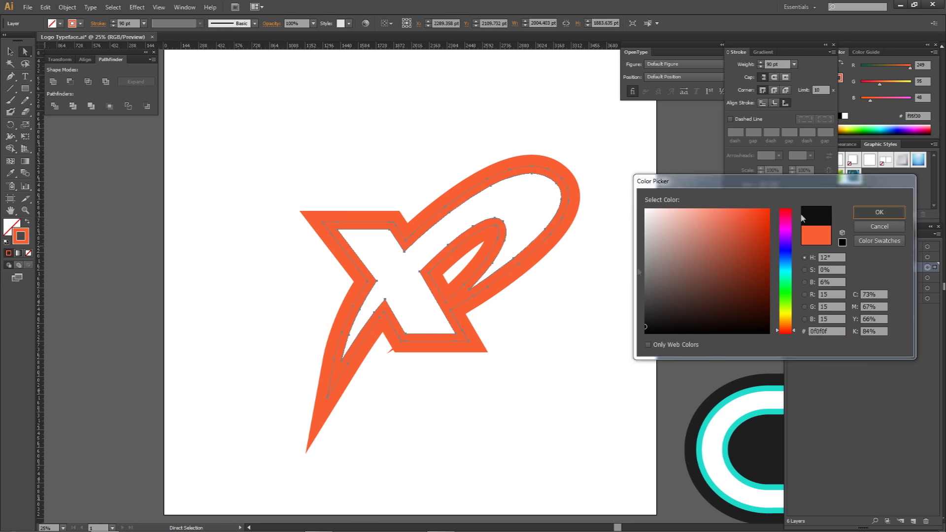
pyautogui.click(586, 309)
# Step: Inspect the new black outline around the X, especially the small stray spike beside its lower corner
pyautogui.scroll(1, 416, 342)
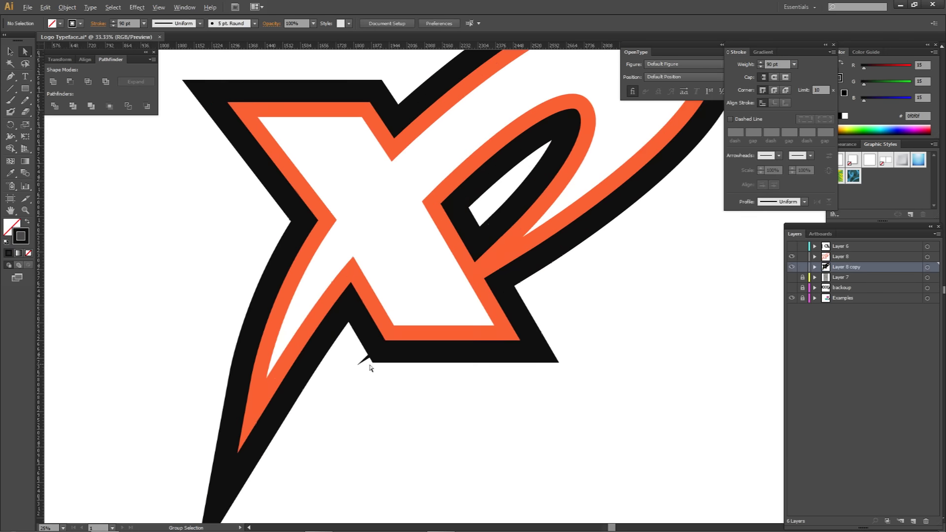
pyautogui.click(364, 364)
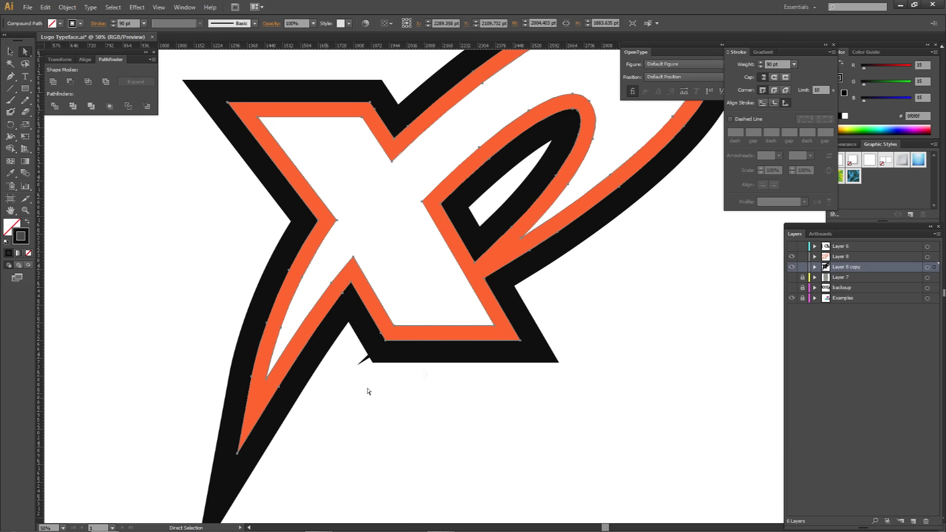
pyautogui.click(611, 326)
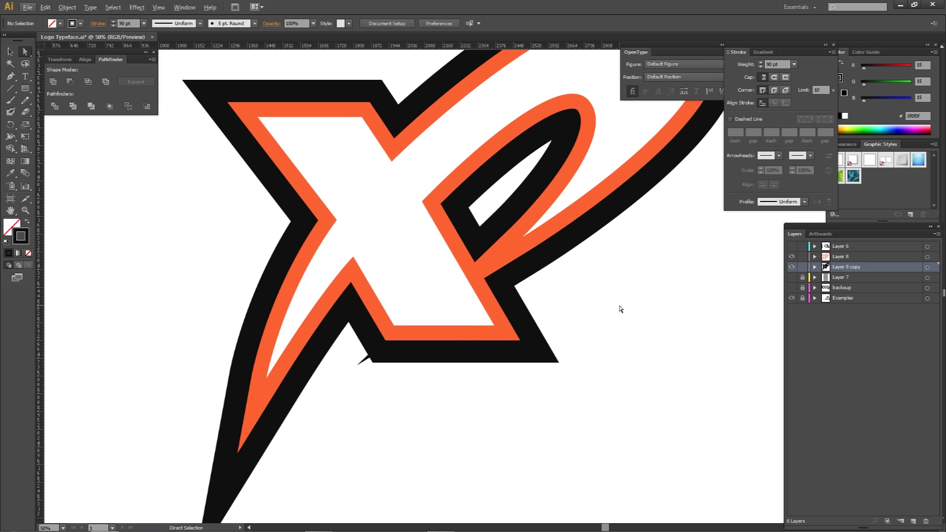
pyautogui.scroll(-1, 619, 310)
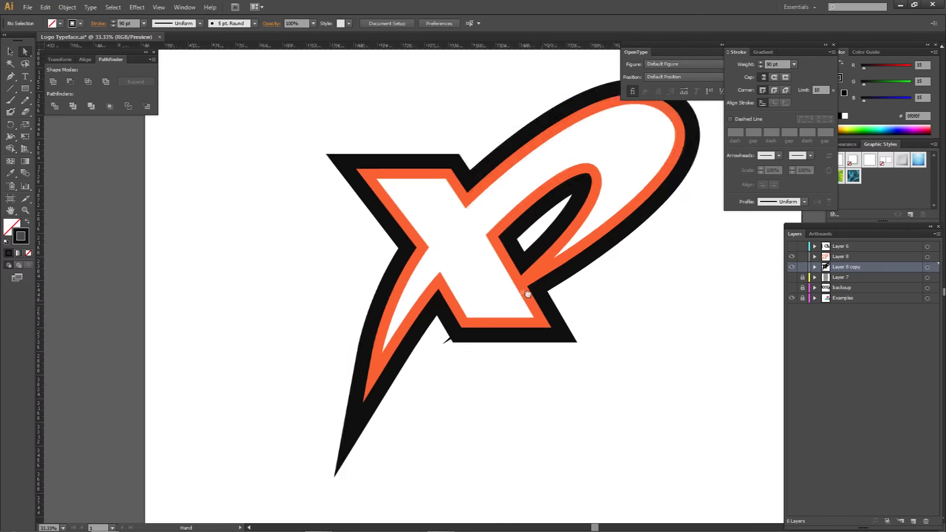
pyautogui.click(399, 320)
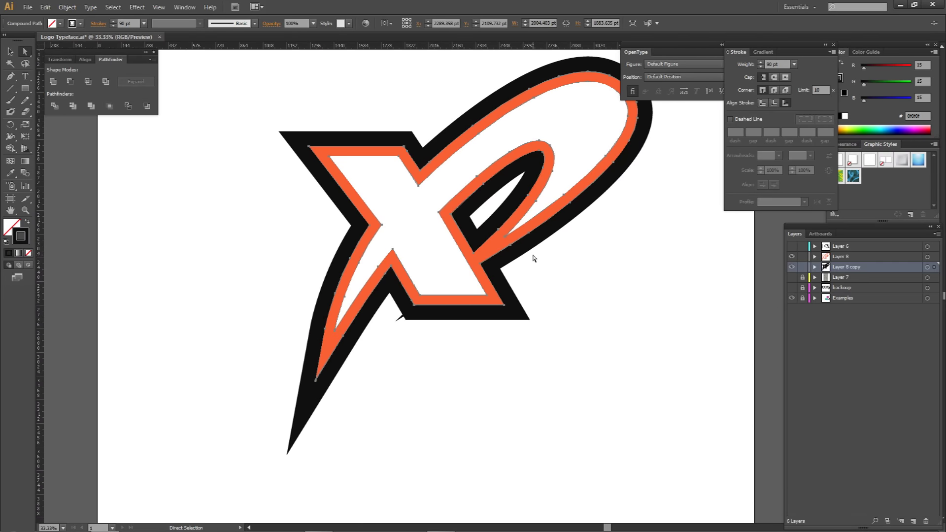
pyautogui.click(579, 283)
pyautogui.scroll(-1, 580, 285)
pyautogui.moveTo(549, 317); pyautogui.dragTo(545, 301)
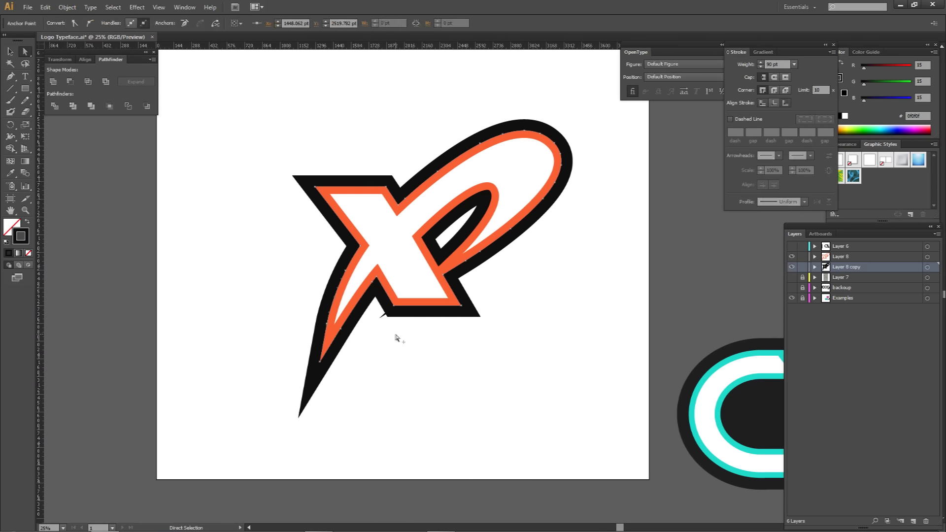
pyautogui.scroll(-1, 395, 333)
pyautogui.moveTo(462, 325); pyautogui.dragTo(455, 368)
pyautogui.moveTo(285, 194); pyautogui.dragTo(553, 464)
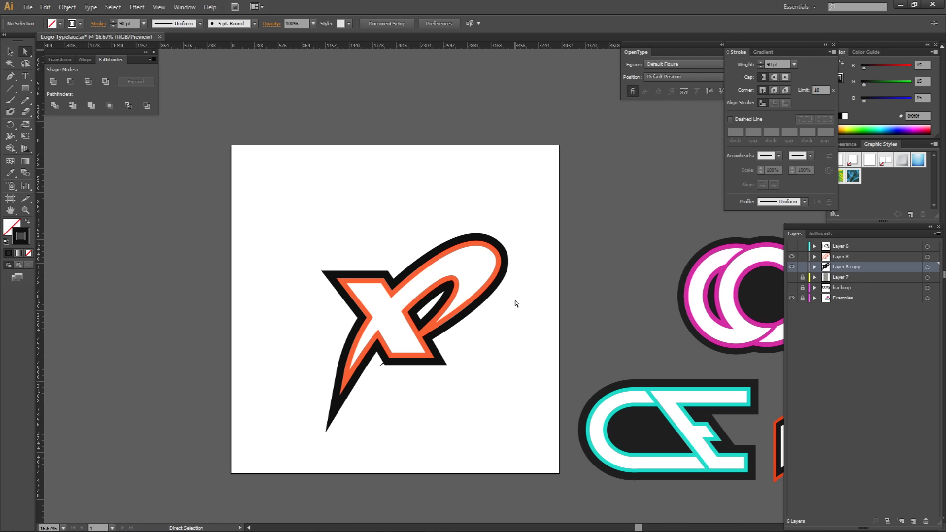
pyautogui.click(468, 272)
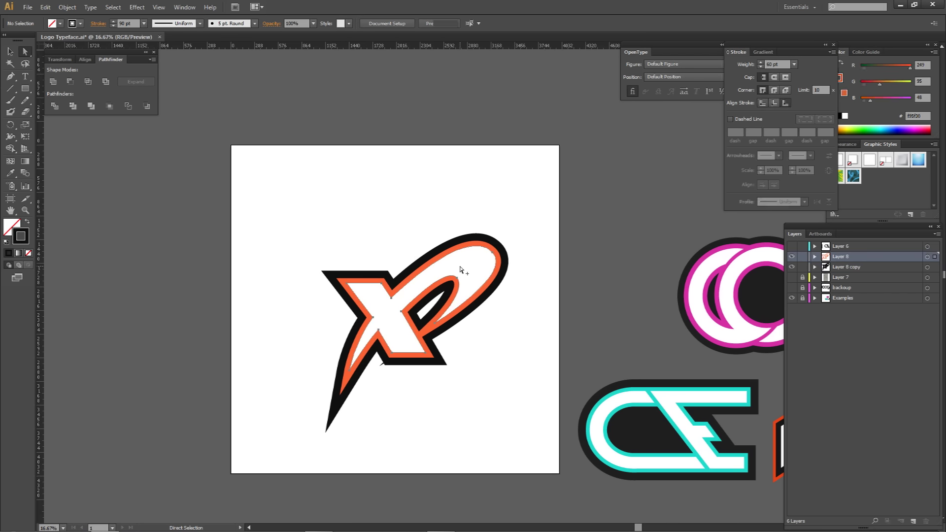
pyautogui.scroll(1, 479, 272)
pyautogui.moveTo(488, 269); pyautogui.dragTo(499, 306)
pyautogui.hotkey('ctrl', 'z')
pyautogui.click(509, 310)
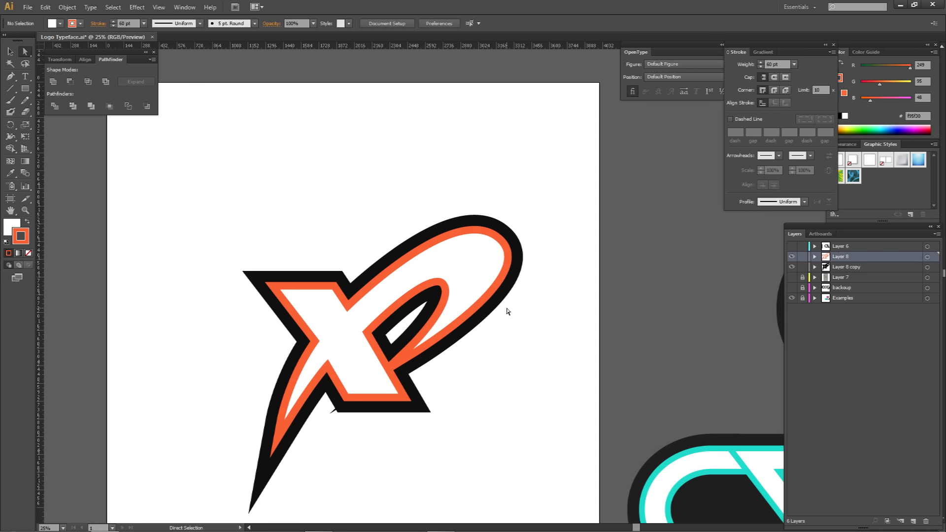
# Step: Compare the finished X logo with the pink, teal and red example logos beside the artboard
pyautogui.scroll(1, 491, 321)
pyautogui.scroll(1, 446, 317)
pyautogui.scroll(-4, 439, 306)
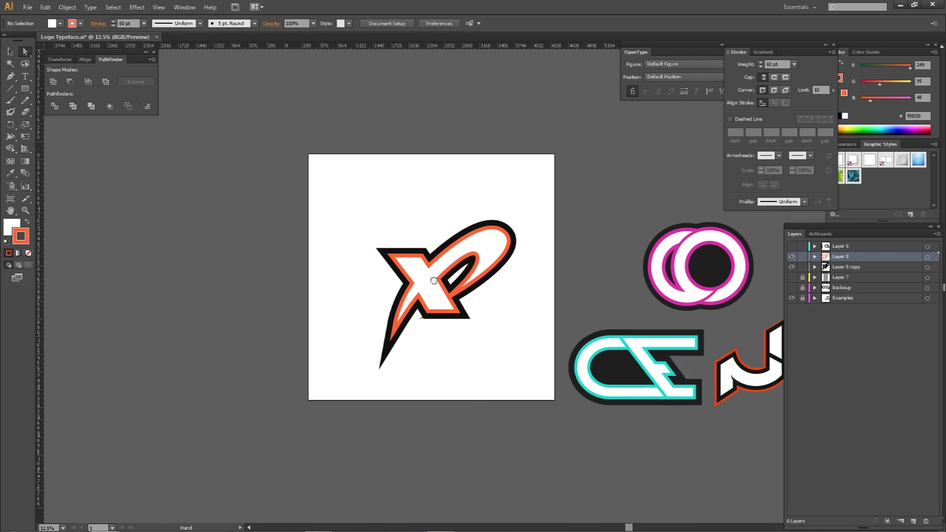
pyautogui.moveTo(400, 277); pyautogui.dragTo(336, 285)
pyautogui.moveTo(266, 206); pyautogui.dragTo(472, 400)
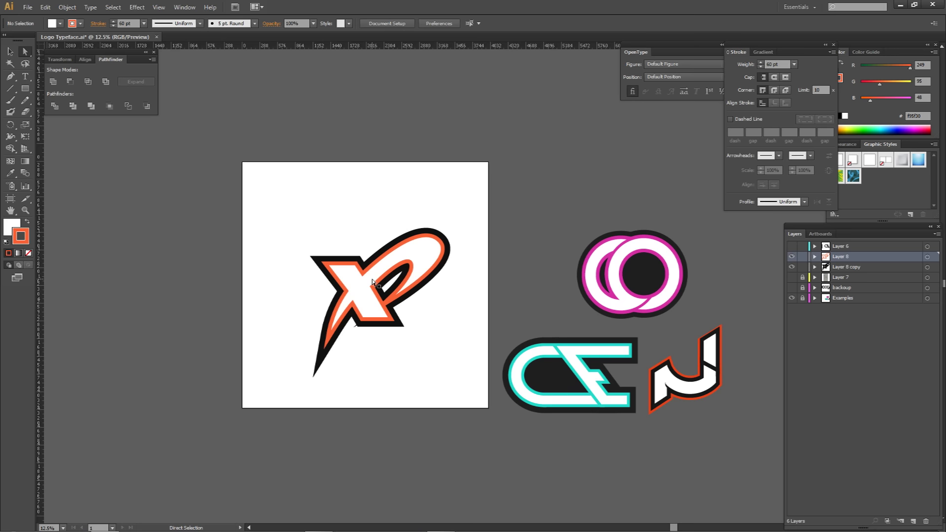
pyautogui.moveTo(552, 318); pyautogui.dragTo(459, 292)
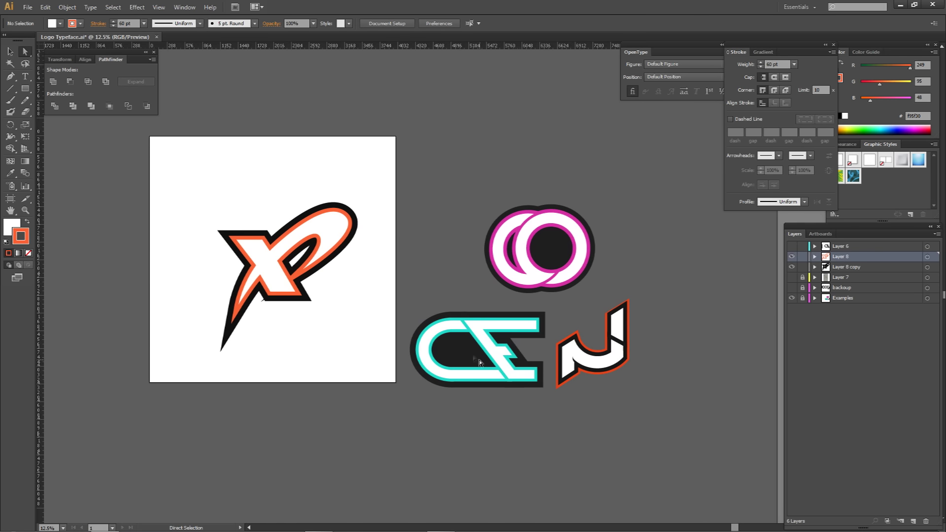
pyautogui.press('space')
pyautogui.moveTo(570, 328); pyautogui.dragTo(610, 329)
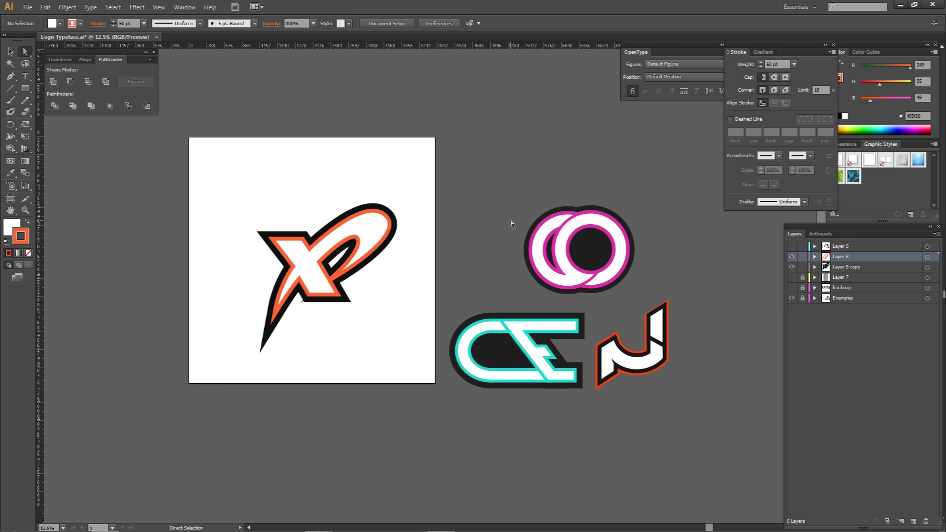
pyautogui.hotkey('alt', 'o')
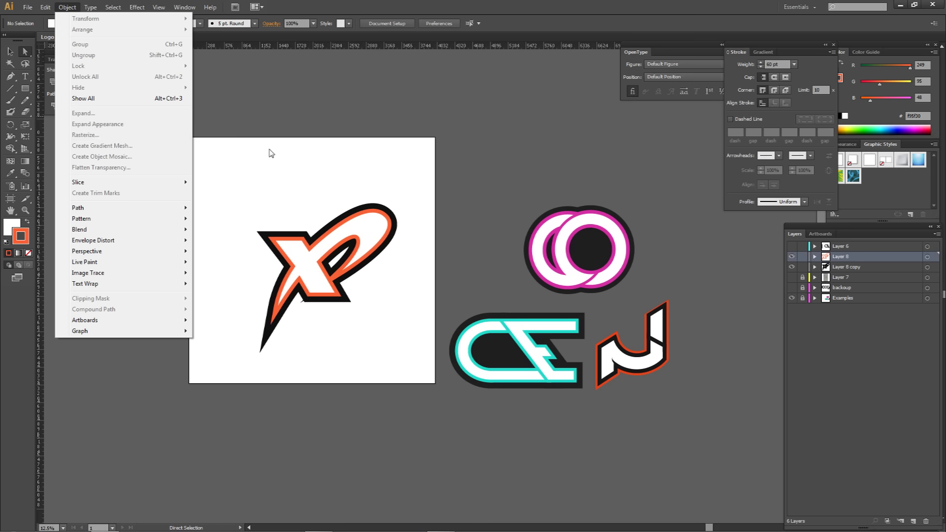
pyautogui.click(570, 243)
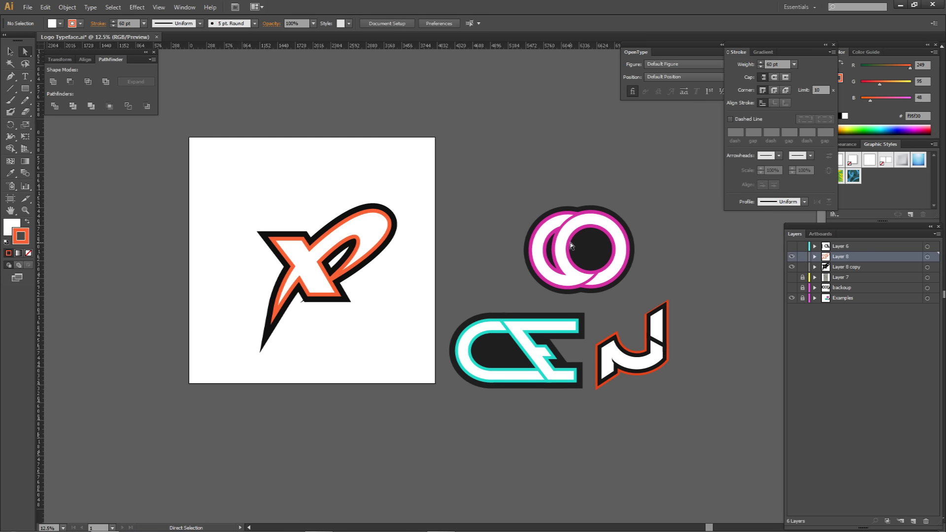